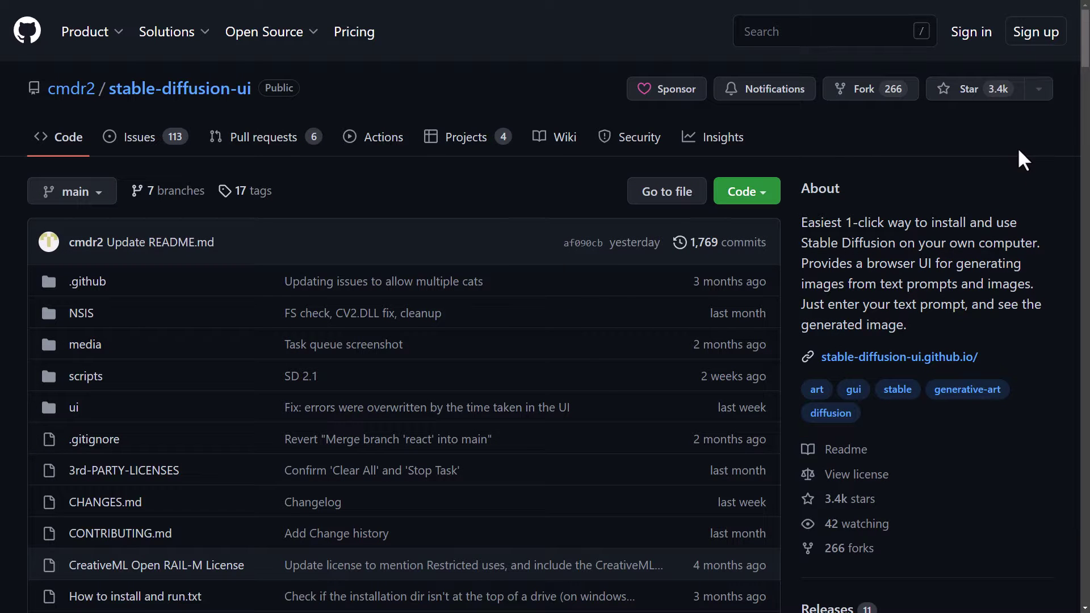
- Scroll the cmdr2 stable-diffusion-ui GitHub page down to its README section
left_click_drag(1085, 40, 1084, 165)
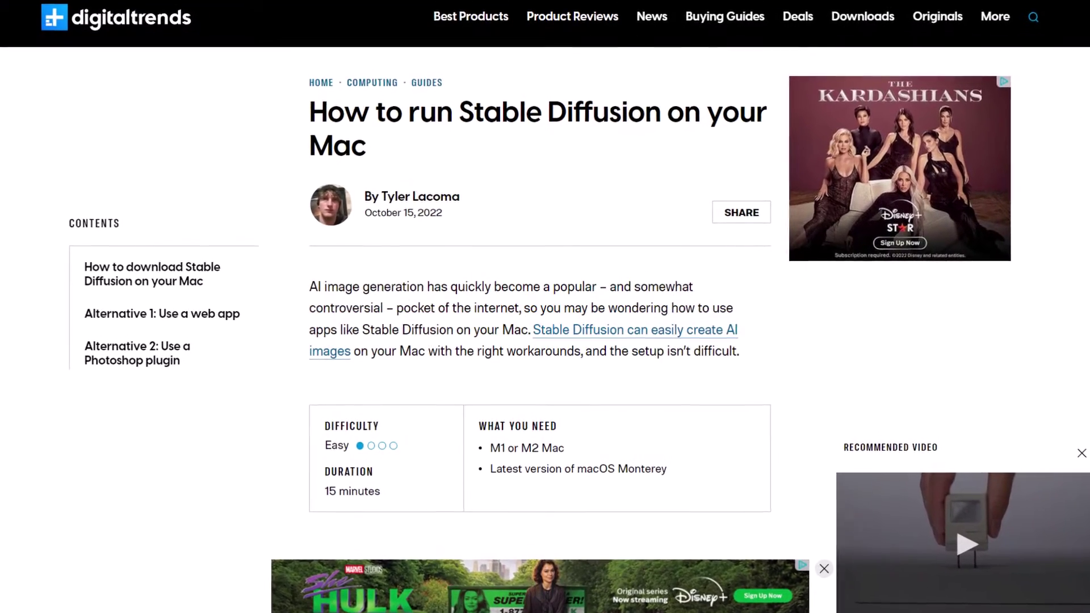
- Scroll the Digital Trends Mac guide past Step 1 and Step 2 to the Features image
scroll(559, 167, "down", 7)
scroll(545, 306, "down", 14)
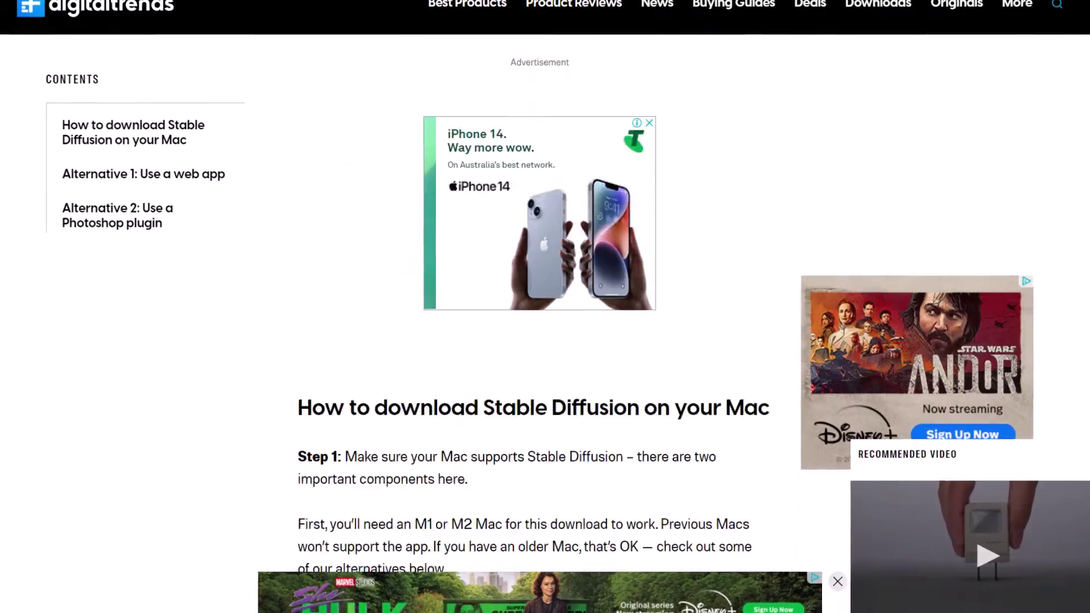
scroll(545, 307, "down", 10)
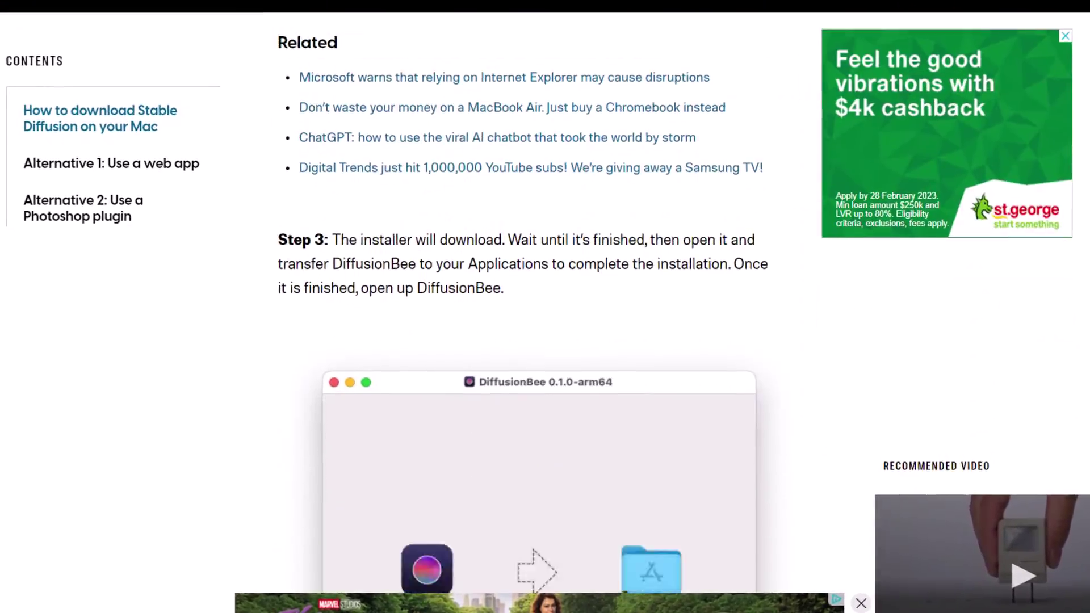
scroll(545, 307, "down", 5)
scroll(545, 307, "up", 12)
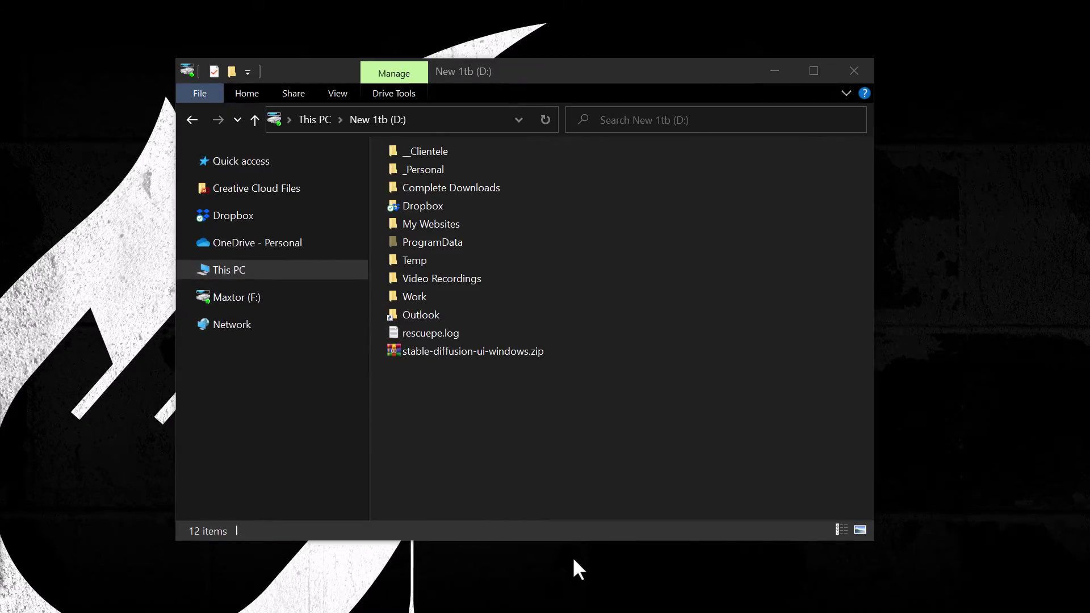
- Extract stable-diffusion-ui-windows.zip into its own folder and open it
left_click(443, 351)
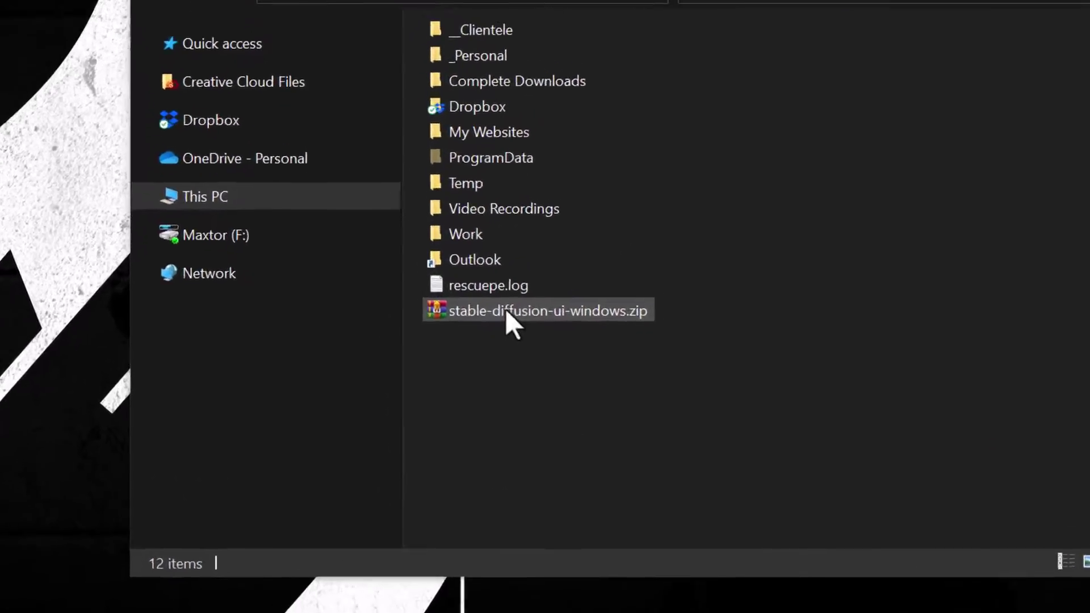
right_click(536, 293)
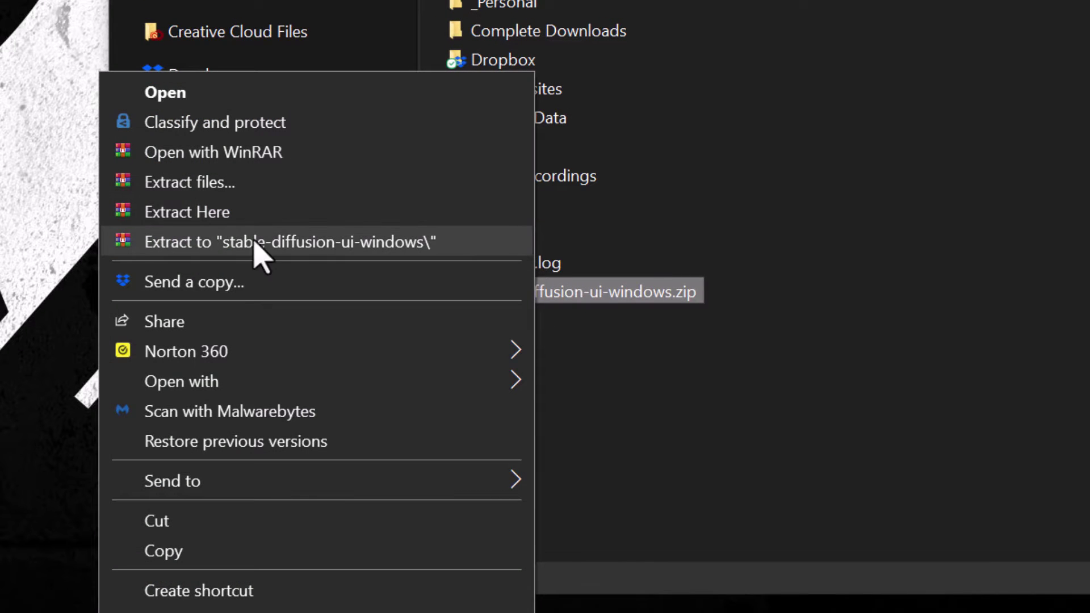
left_click(292, 243)
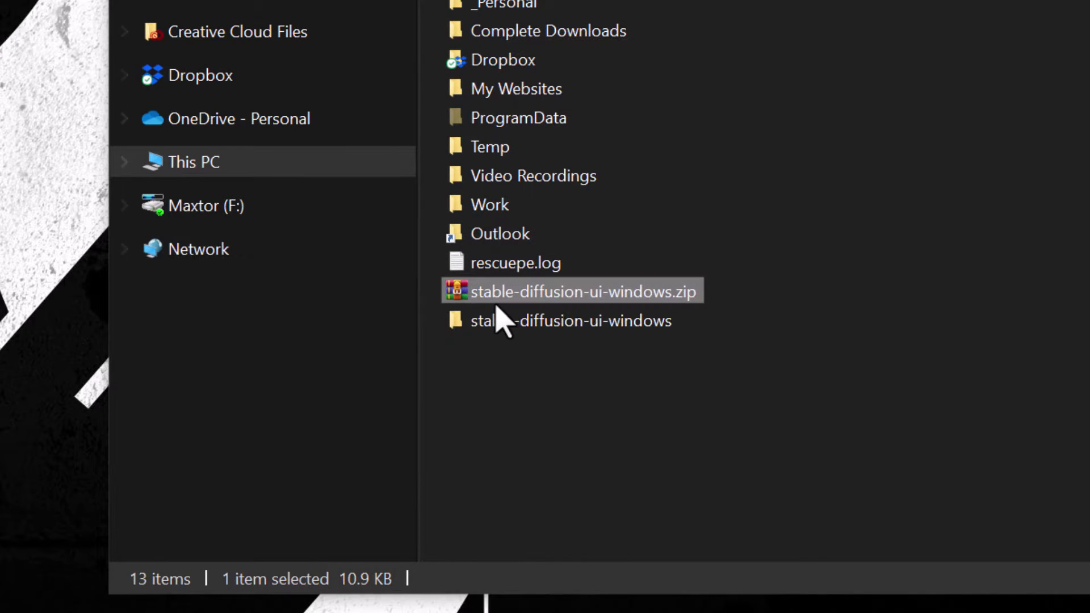
double_click(565, 321)
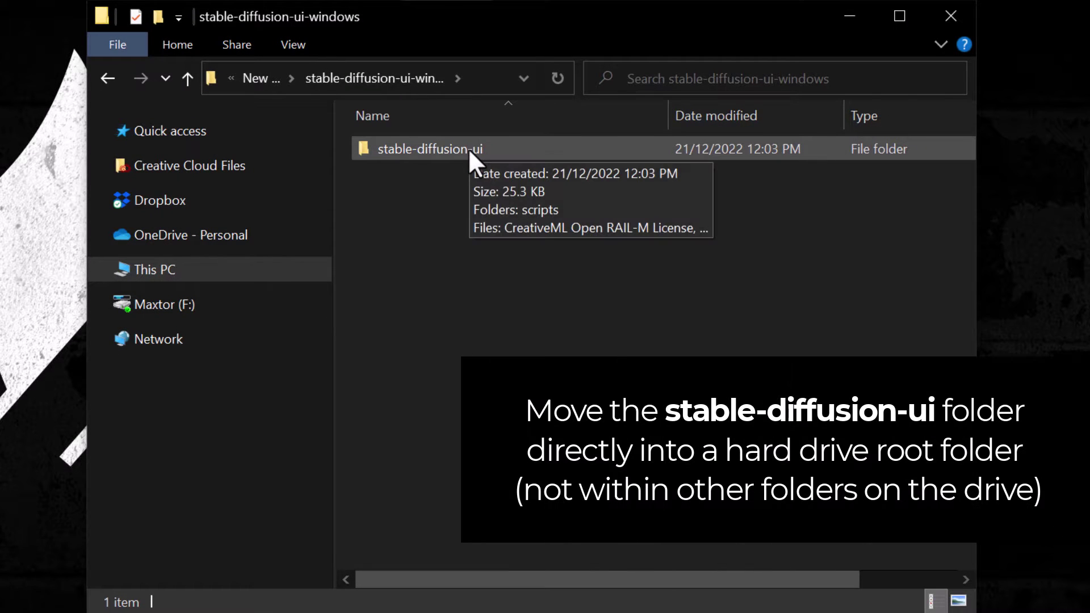
- Move the stable-diffusion-ui folder to the root of drive D: and open it
left_click(468, 148)
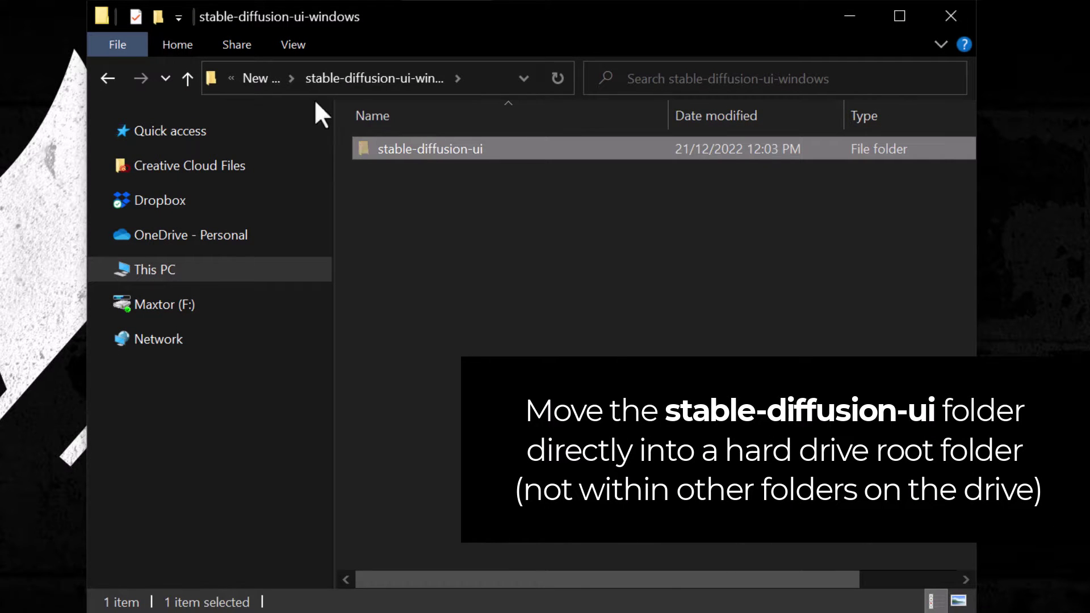
right_click(444, 151)
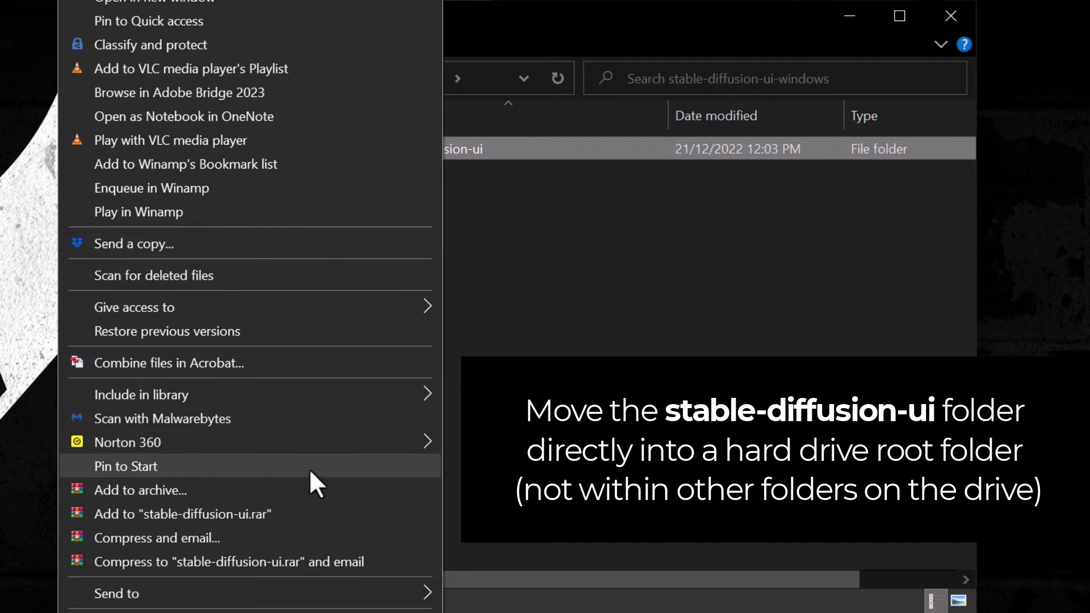
left_click(682, 245)
left_click(187, 78)
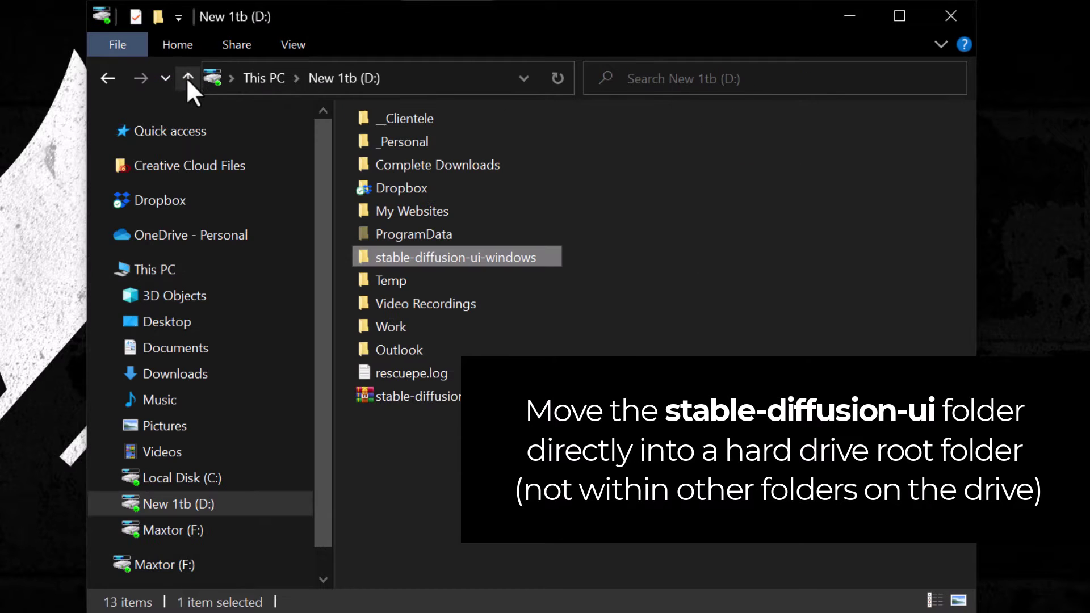
left_click(620, 537)
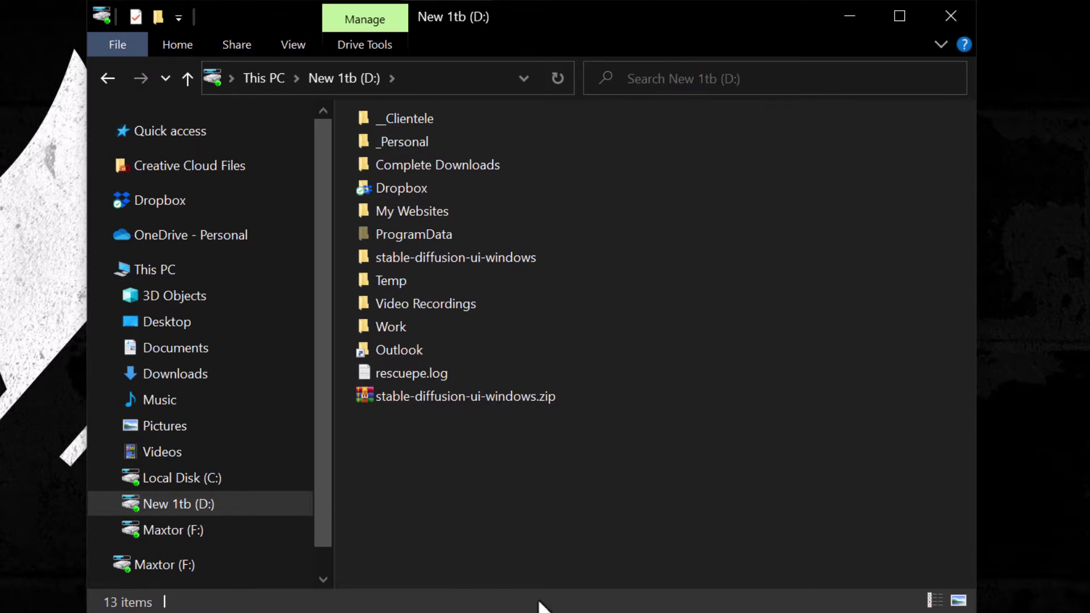
key("ctrl+v")
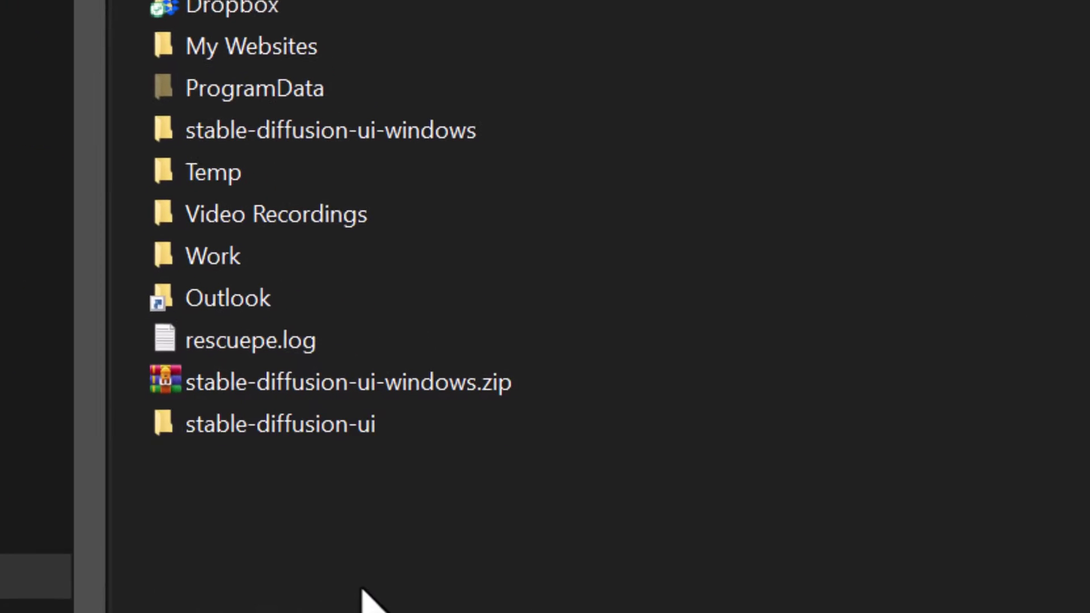
double_click(199, 514)
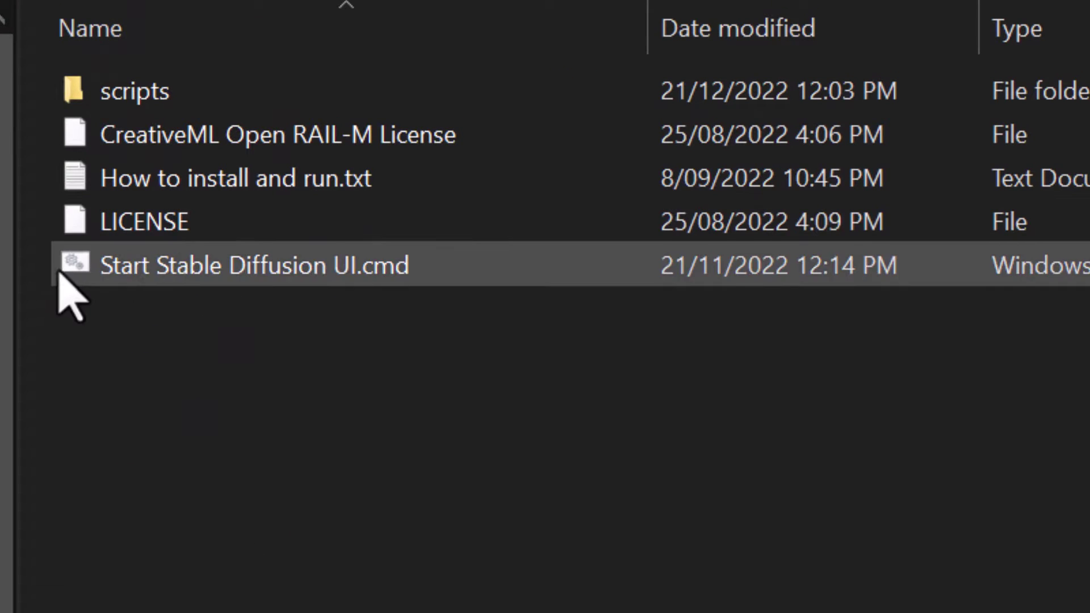
- Run Start Stable Diffusion UI.cmd, relaunching it from the installed folder, until Stable Diffusion is ready
left_click(385, 263)
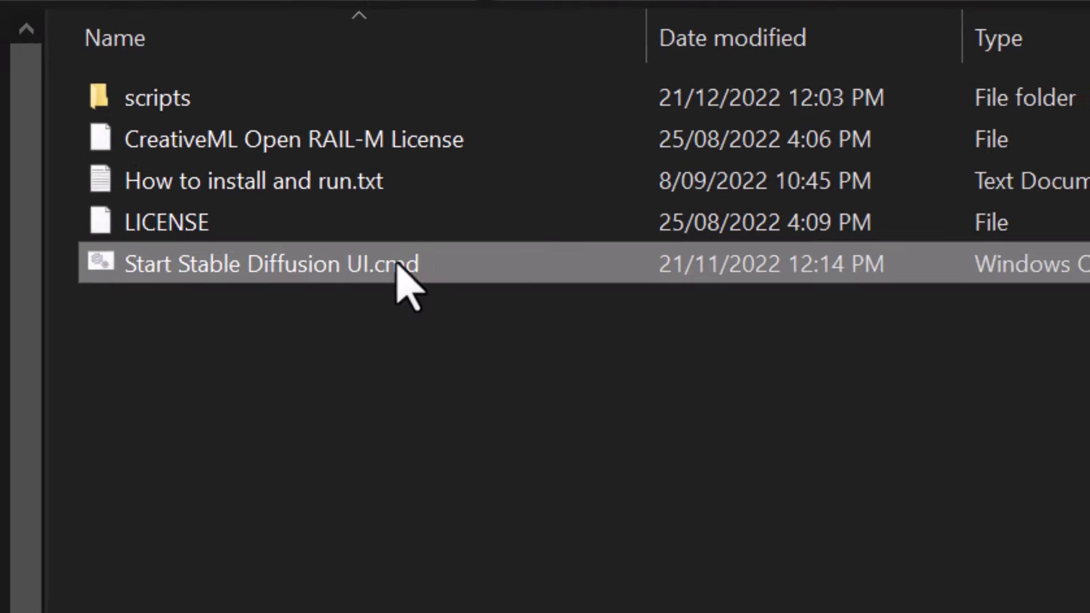
double_click(397, 263)
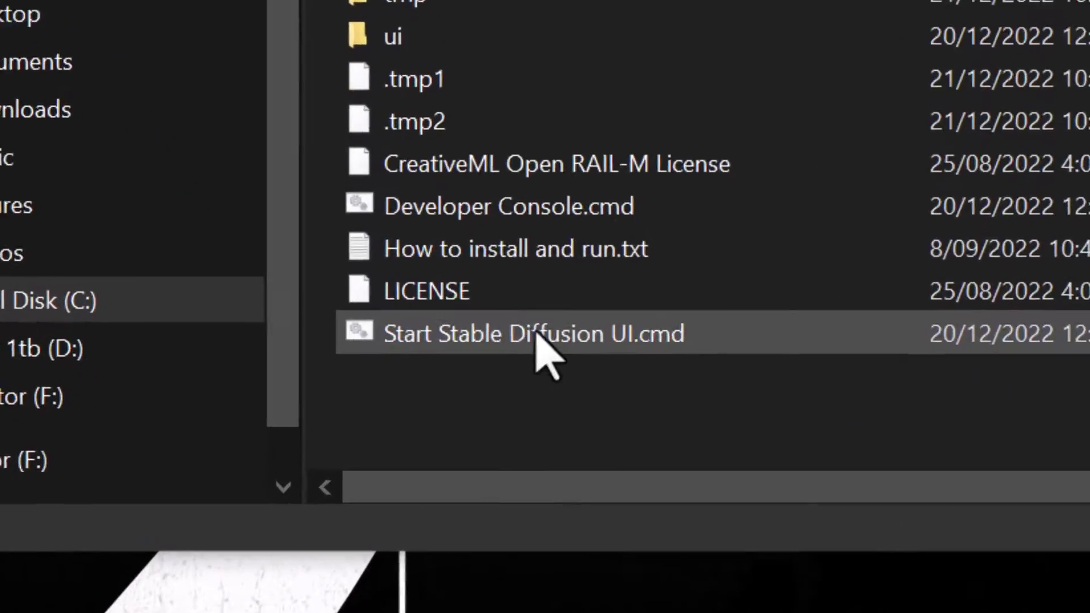
left_click(471, 451)
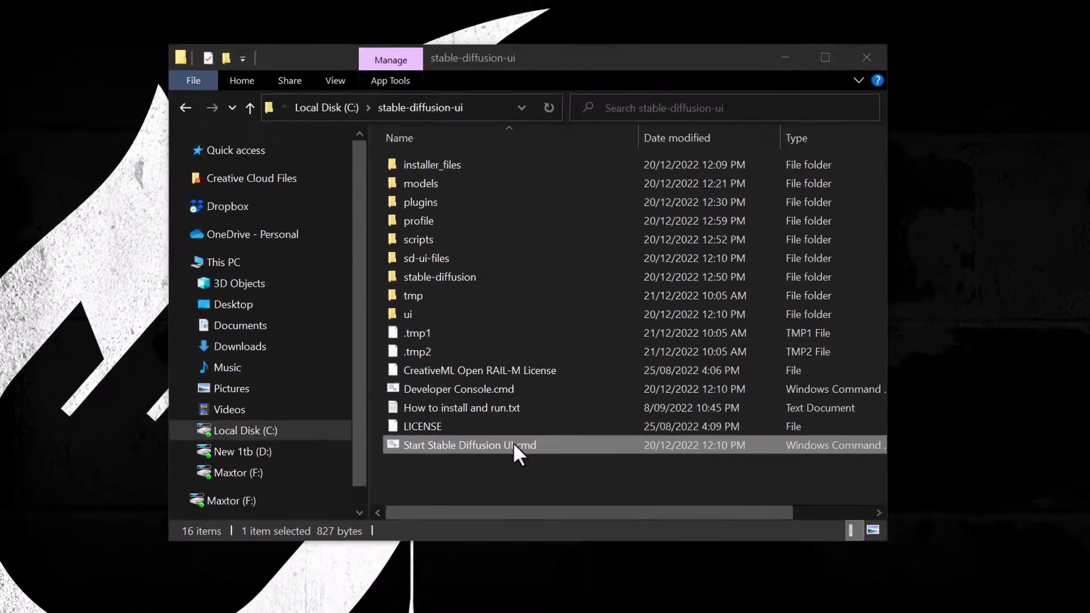
double_click(513, 445)
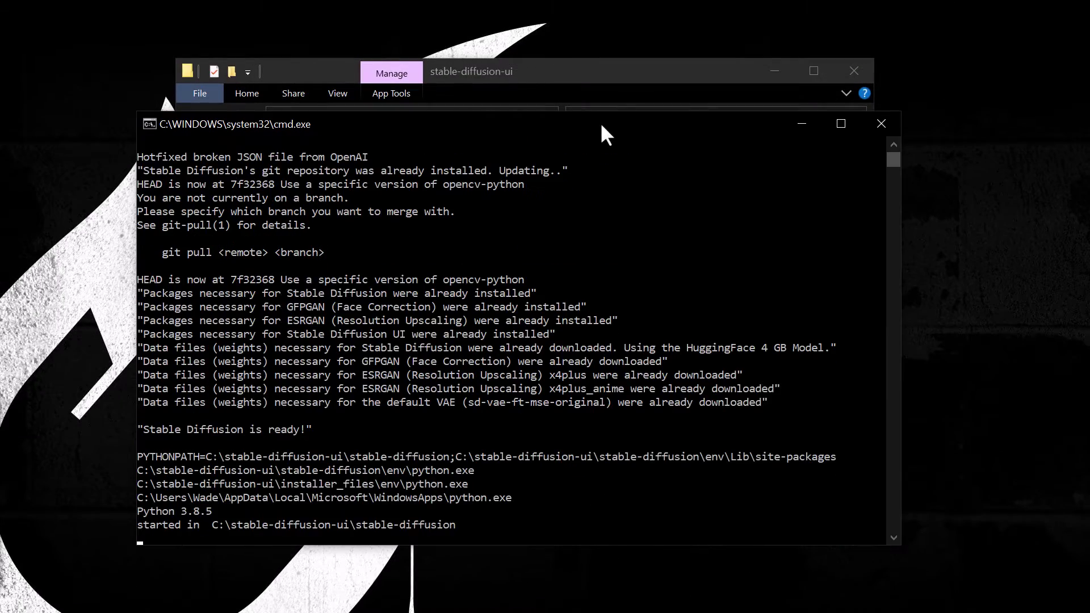
- Reset page zoom, replace the astronaut prompt with 'a picture of a purple pig with wings', and make 4 images
key("ctrl+0")
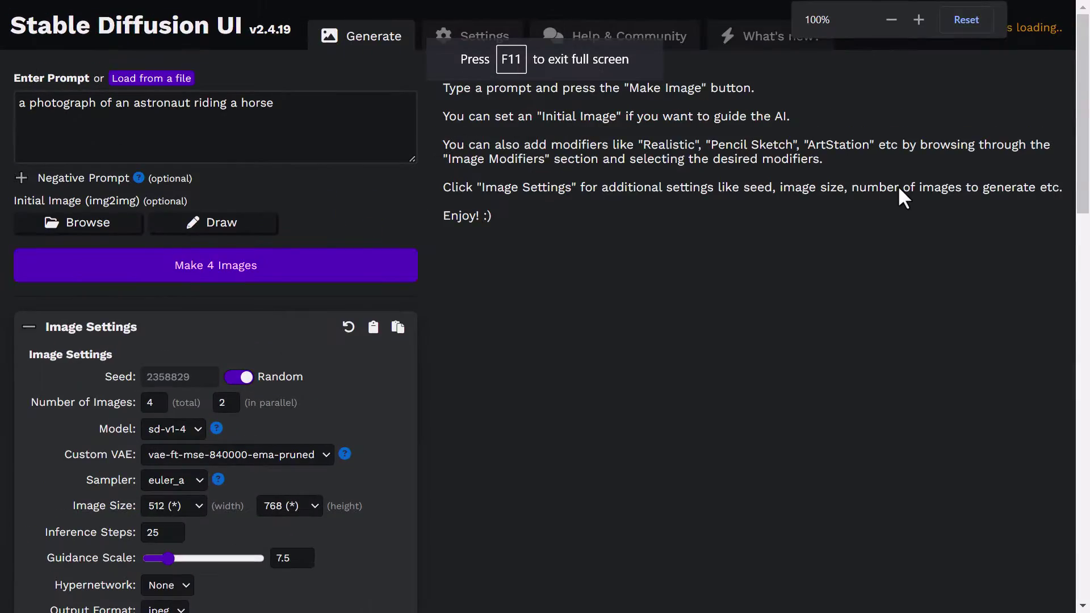
scroll(658, 256, "down", 2)
scroll(659, 255, "up", 2)
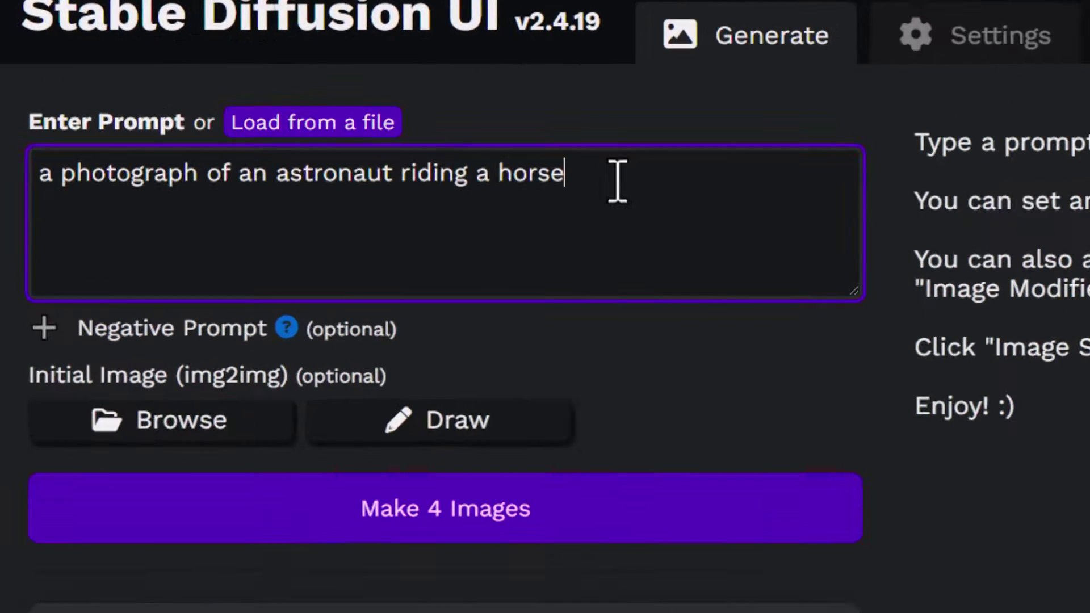
left_click_drag(298, 106, 21, 106)
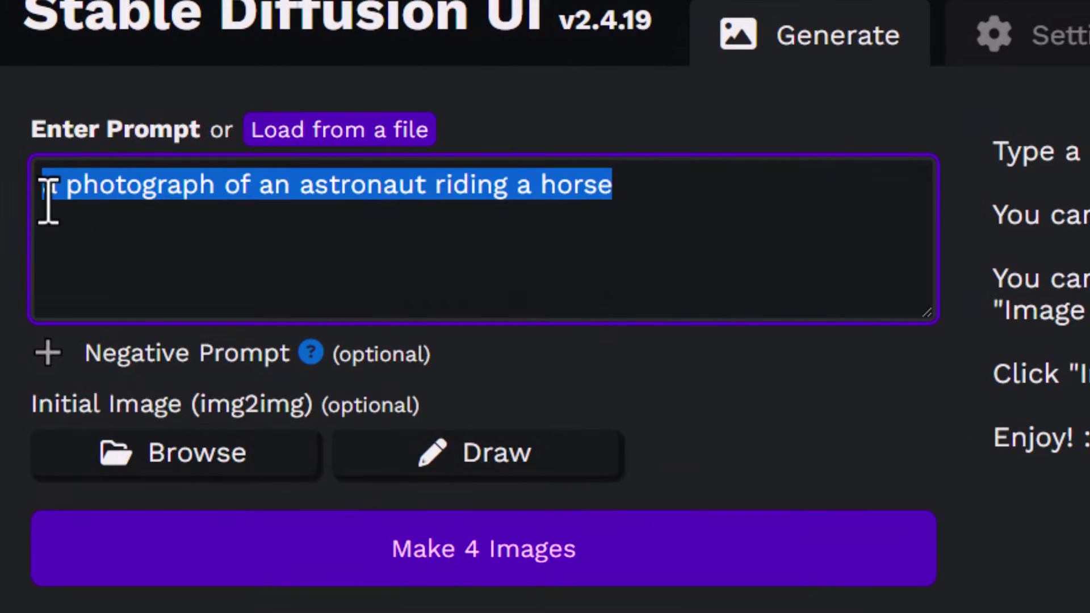
type("a")
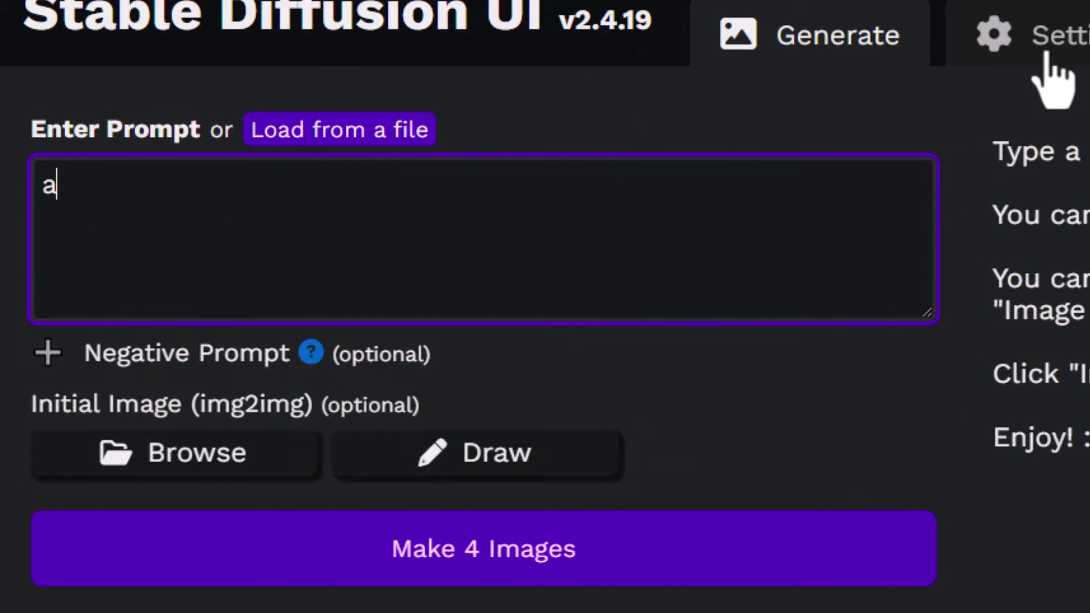
type(" picture of a pu")
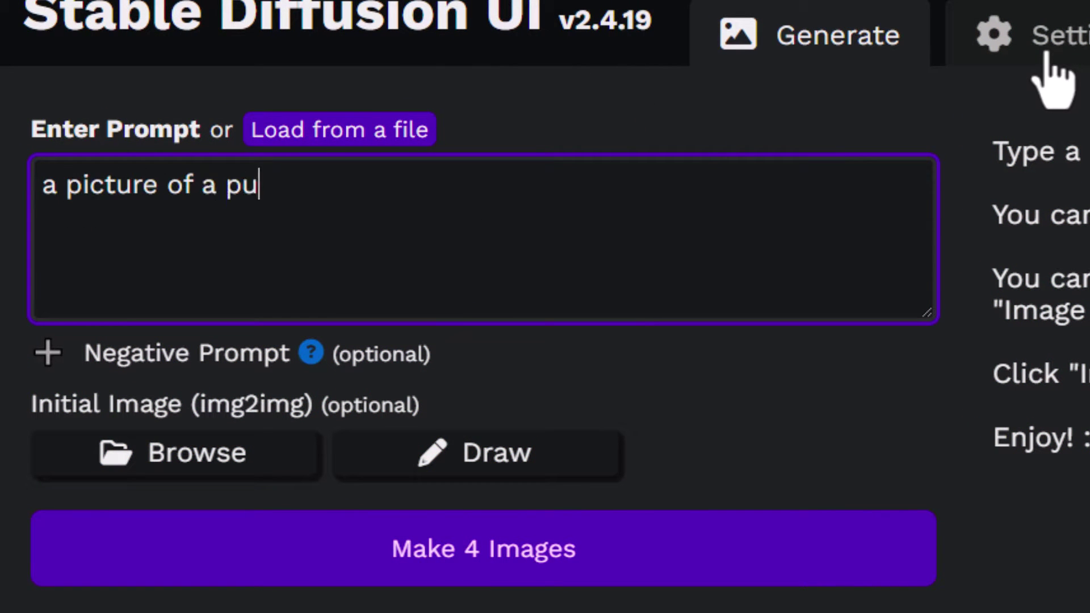
type("rple pig with wings")
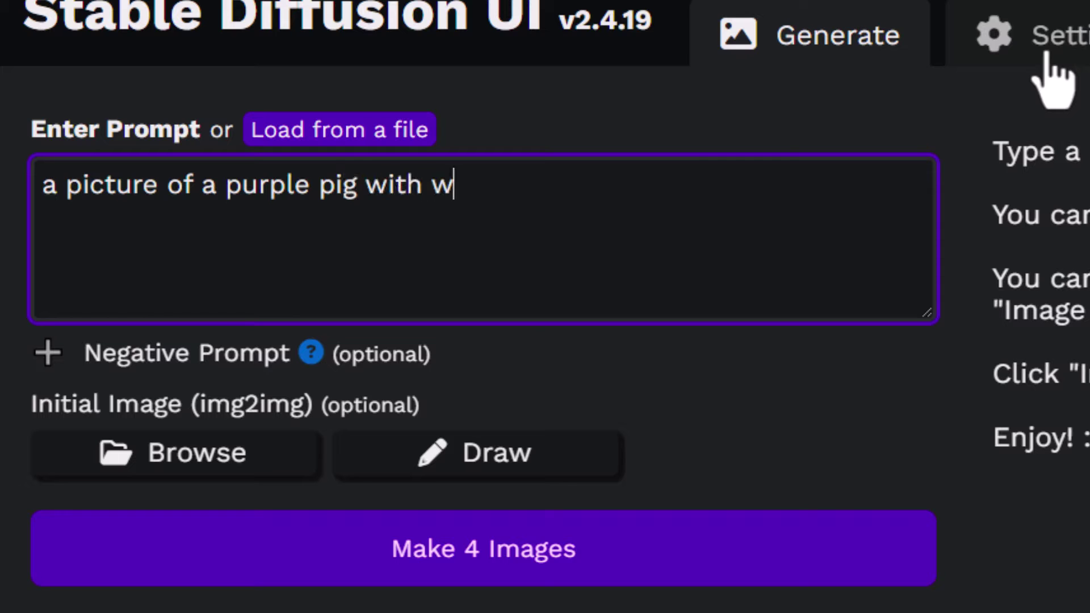
left_click(545, 556)
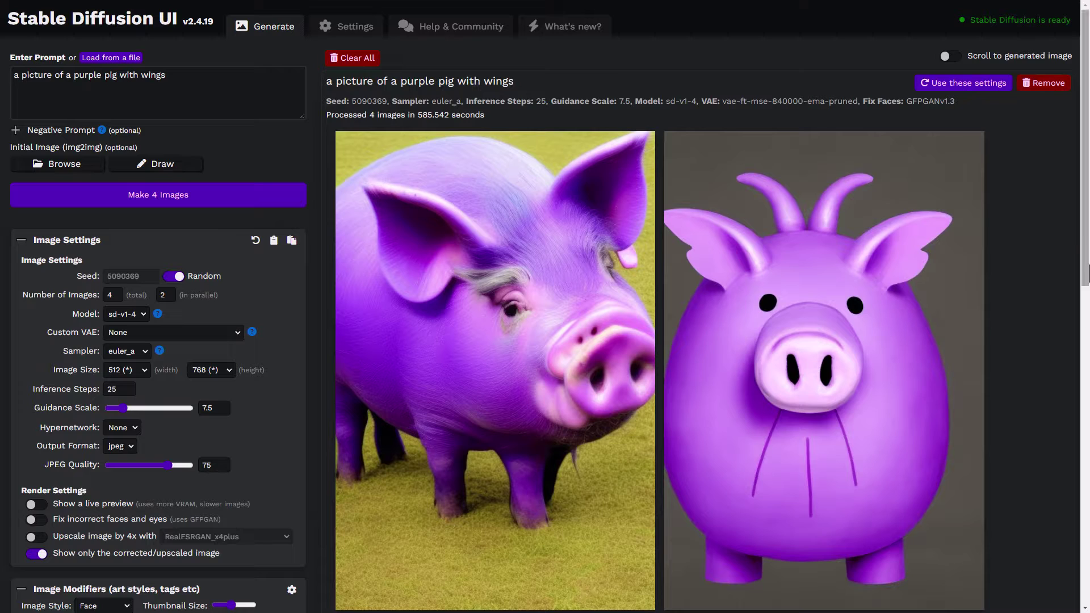
mouse_move(1084, 236)
left_mouse_down()
mouse_move(1084, 477)
mouse_move(1087, 253)
left_mouse_up()
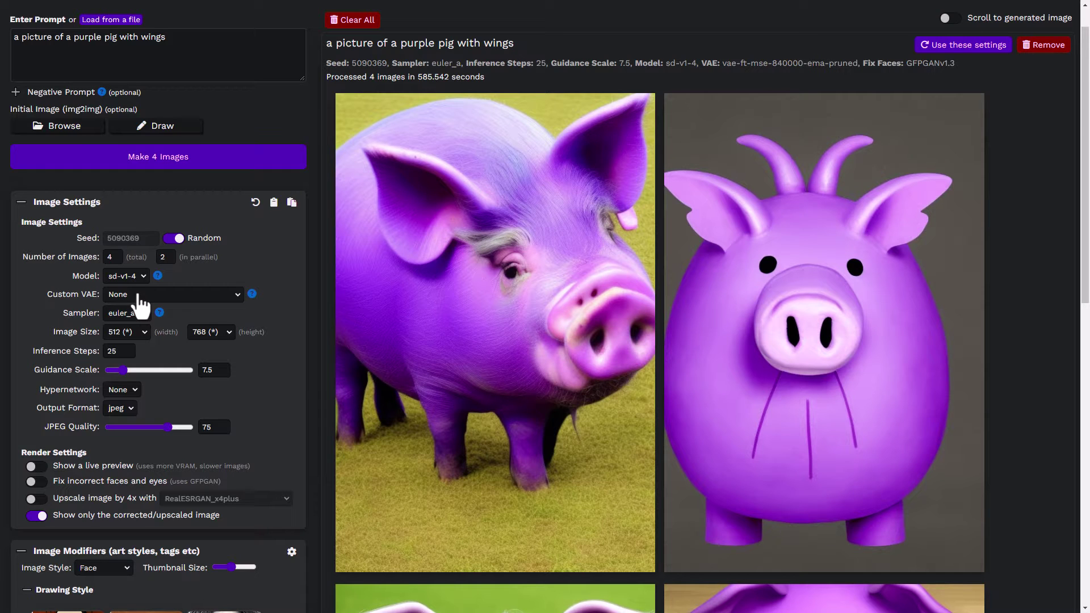
mouse_move(612, 374)
key("ctrl+plus")
key("ctrl+plus")
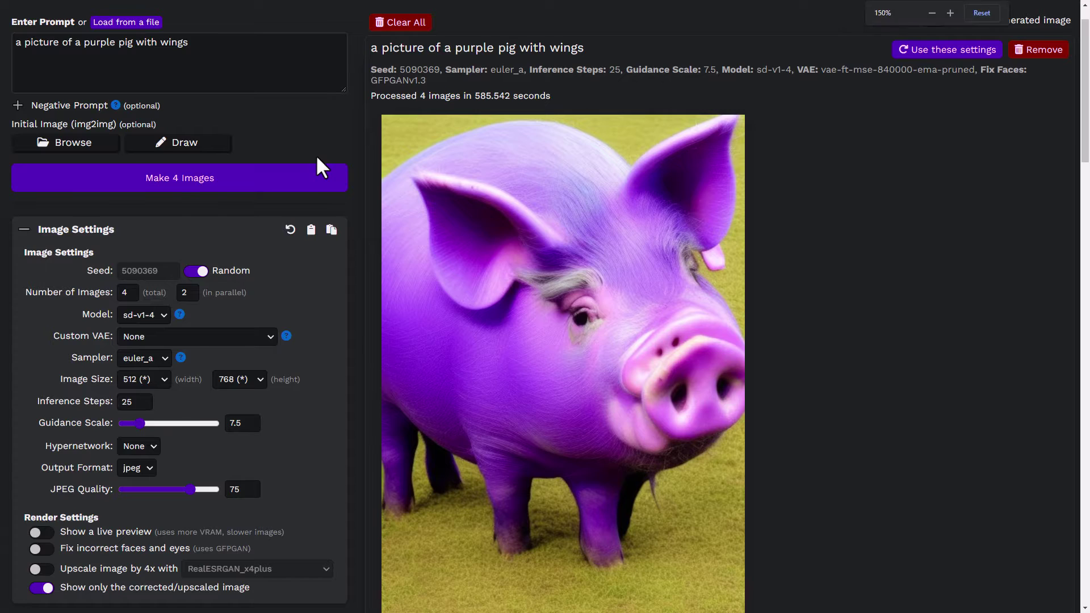
- Turn the Seed 'Random' option back on so each run uses a random seed
scroll(423, 316, "down", 3)
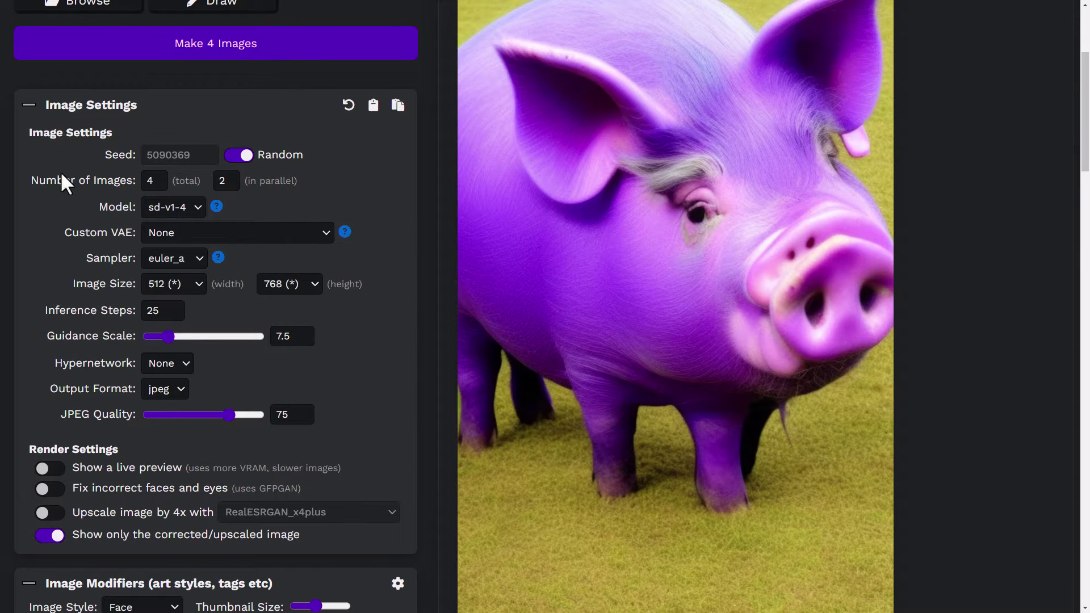
left_click(237, 155)
left_click(196, 157)
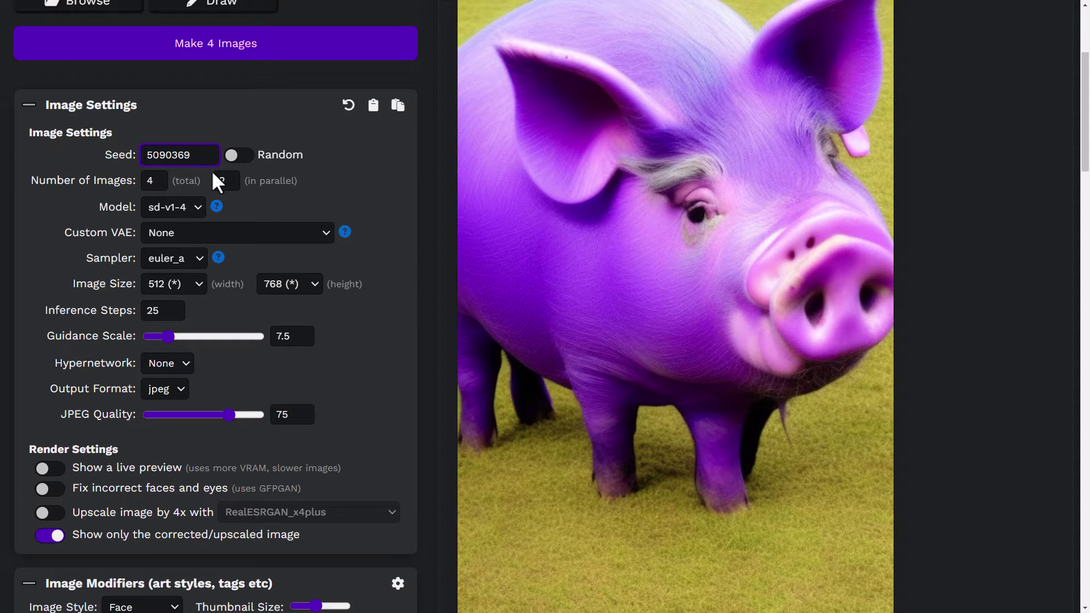
left_click(242, 159)
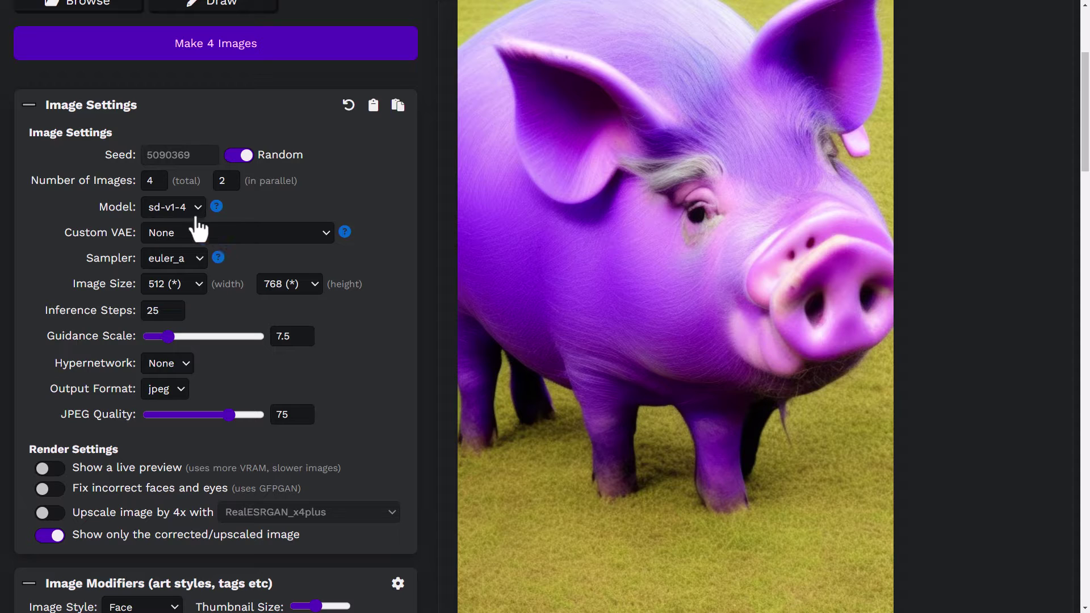
- Set total and parallel image counts to 1, keeping the sd-v1-4 model
double_click(152, 185)
type("1")
double_click(224, 180)
type("1")
left_click(182, 212)
left_click(162, 222)
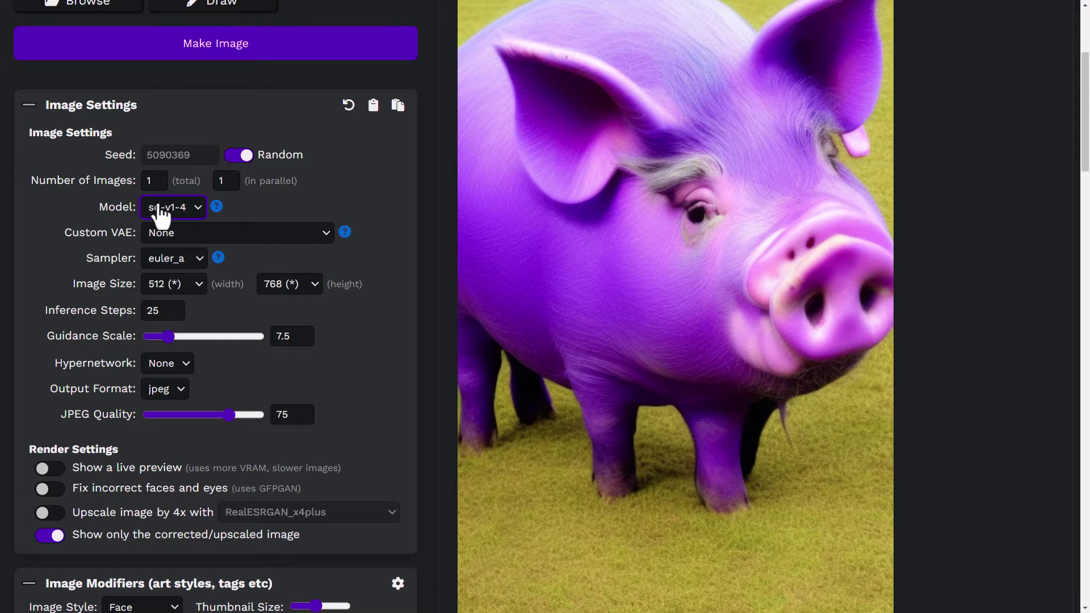
- Choose the vae-ft-mse-840000-ema-pruned custom VAE, leaving the model and euler_a sampler unchanged
left_click(159, 211)
left_click(255, 210)
left_click(239, 234)
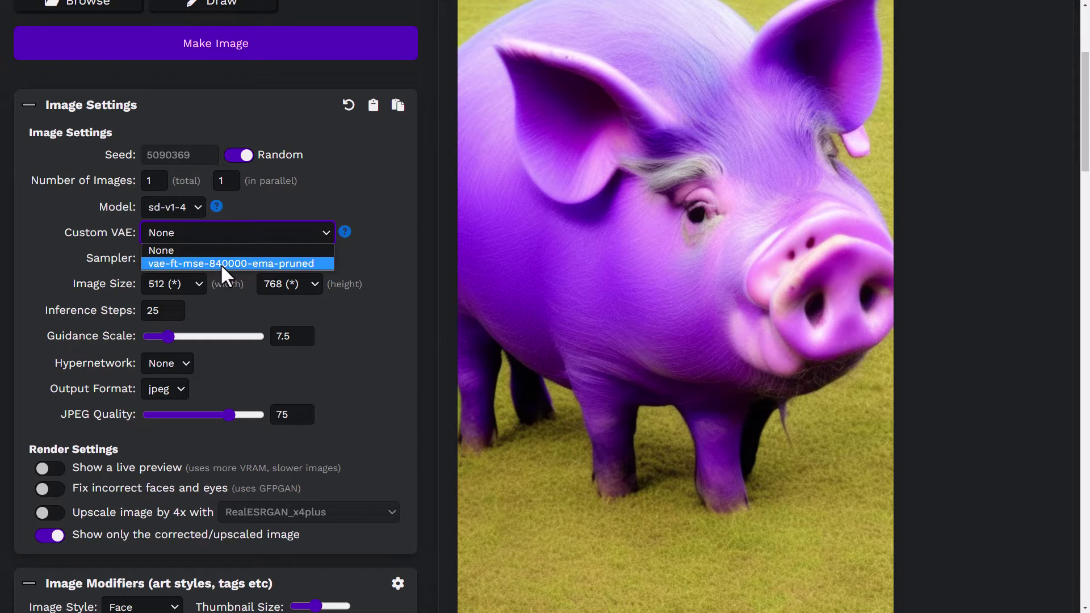
left_click(220, 264)
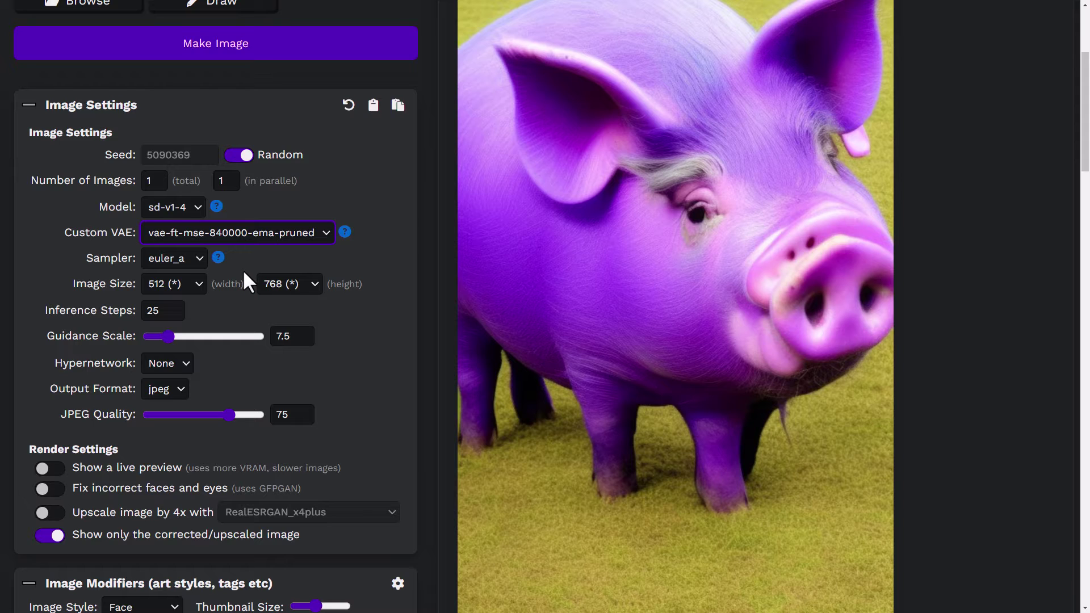
left_click(179, 259)
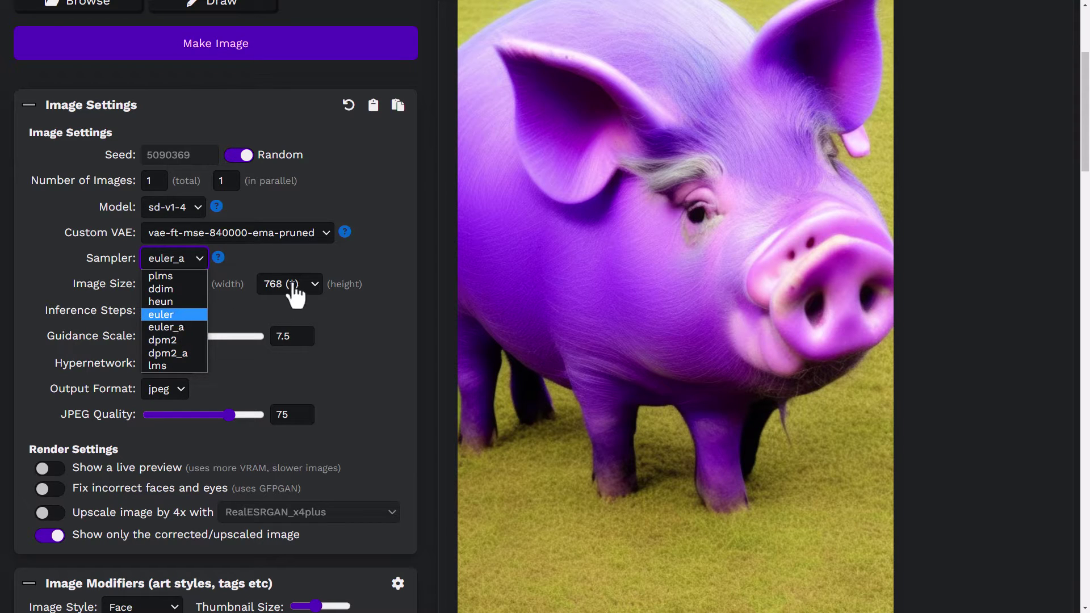
left_click(381, 259)
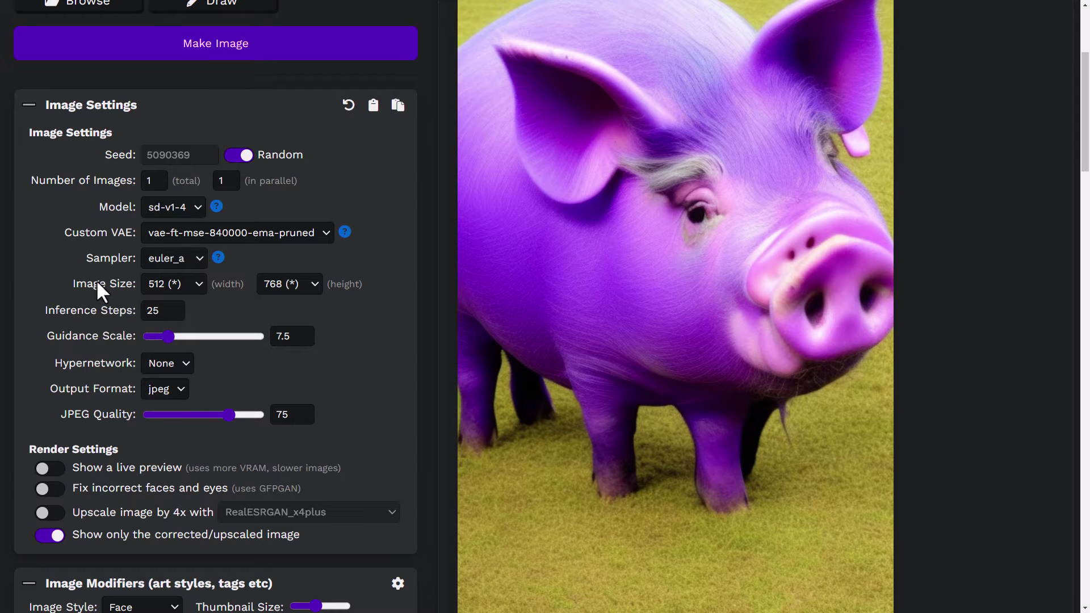
- Set the image size to 512 × 512 after briefly trying 2048 × 2048
left_click(176, 300)
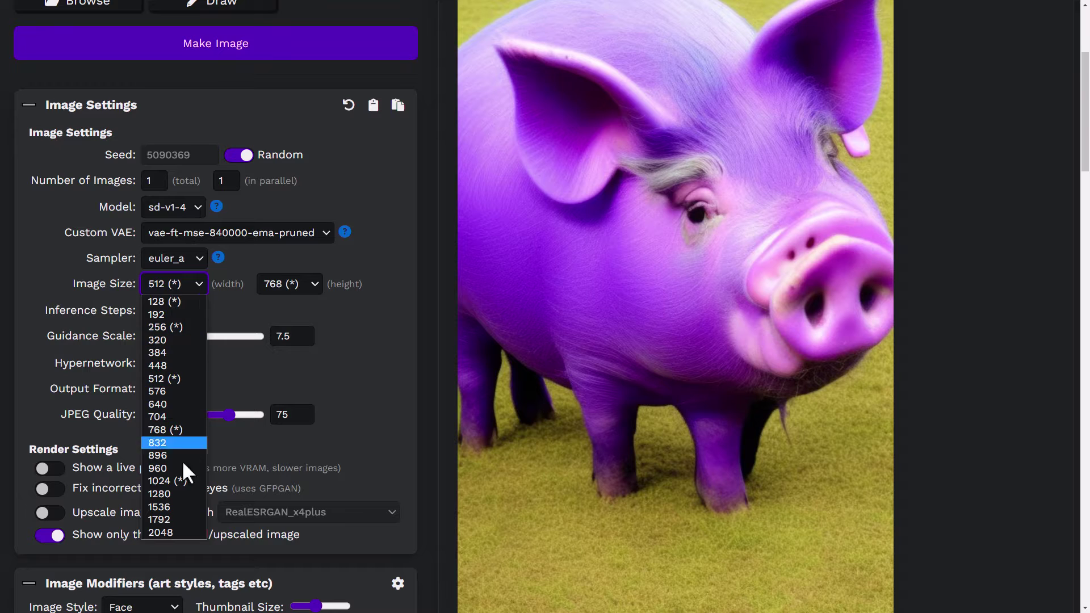
left_click(188, 531)
left_click(277, 289)
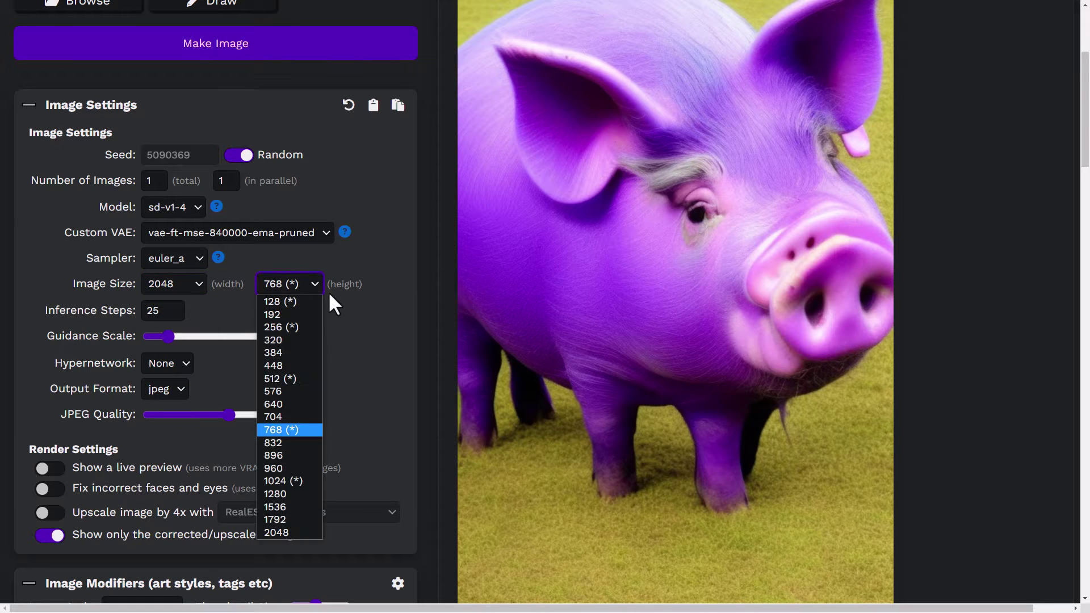
left_click(299, 532)
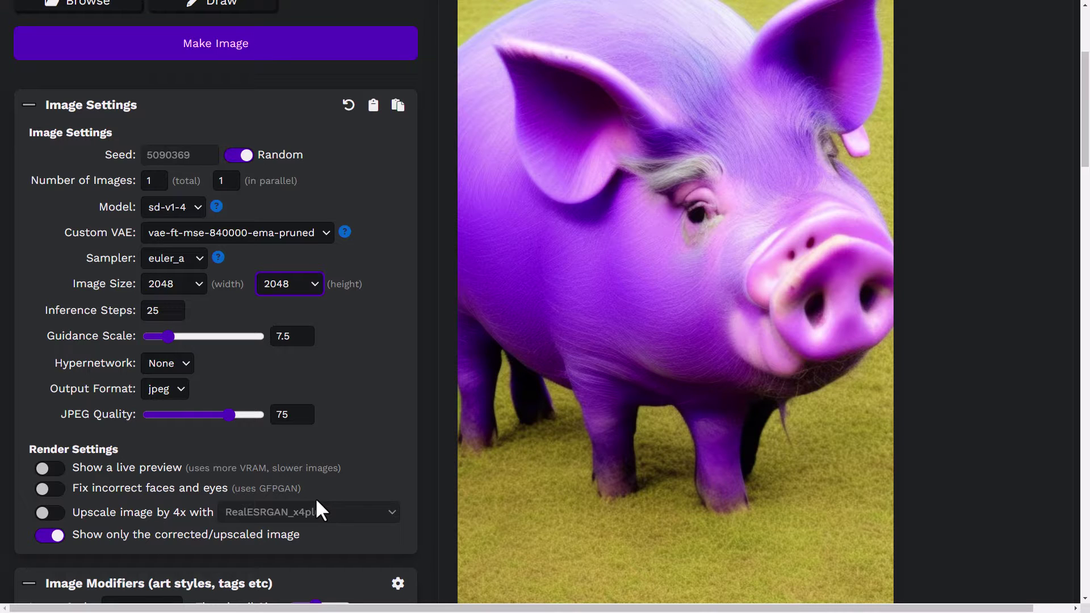
left_click(198, 290)
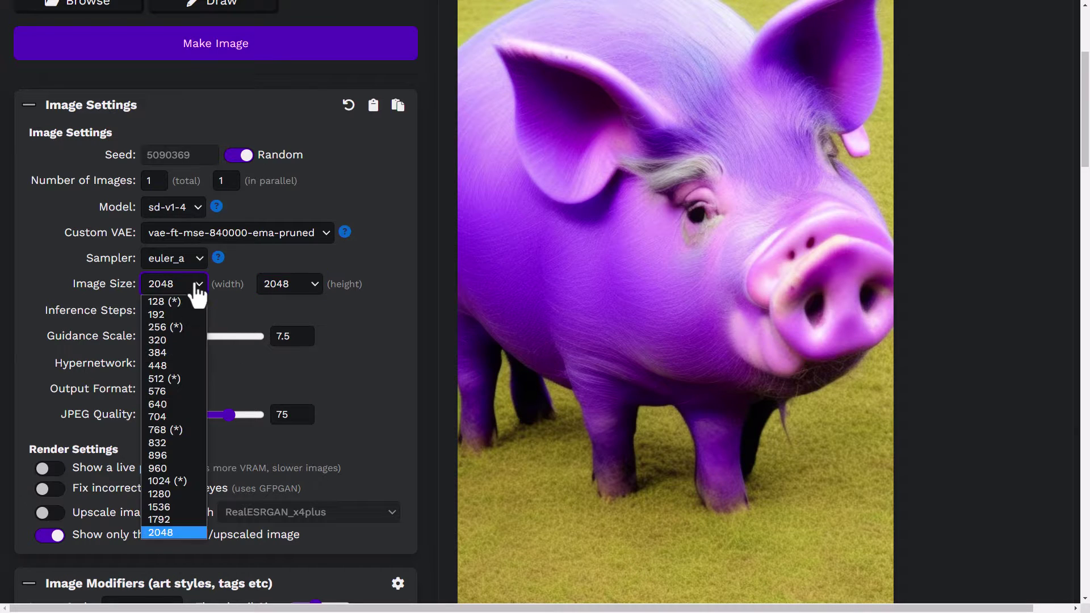
left_click(161, 377)
left_click(304, 291)
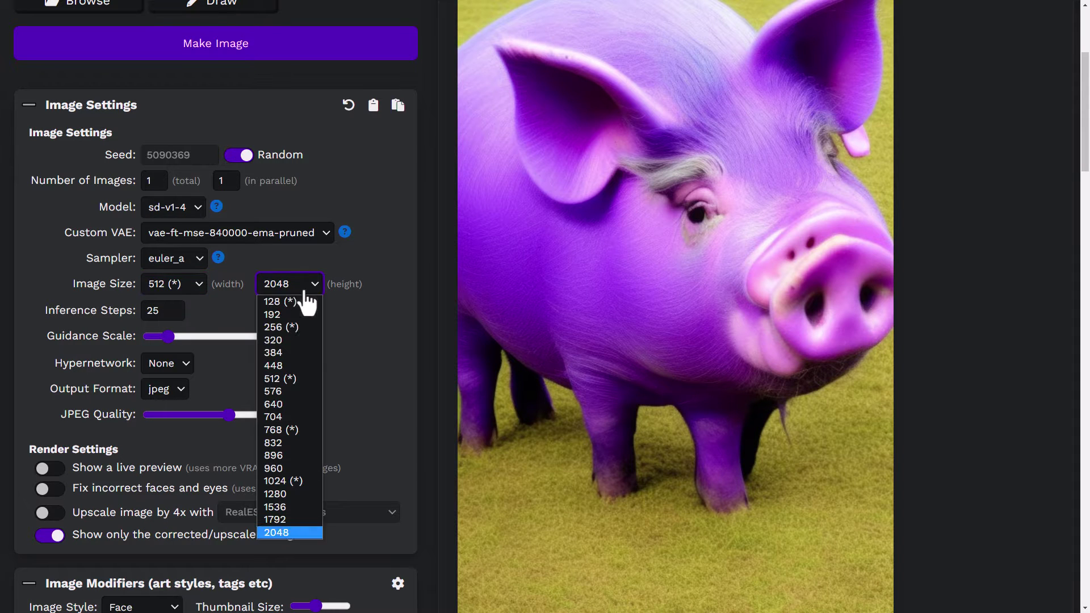
left_click(281, 377)
- Raise the Guidance Scale to 15
mouse_move(643, 302)
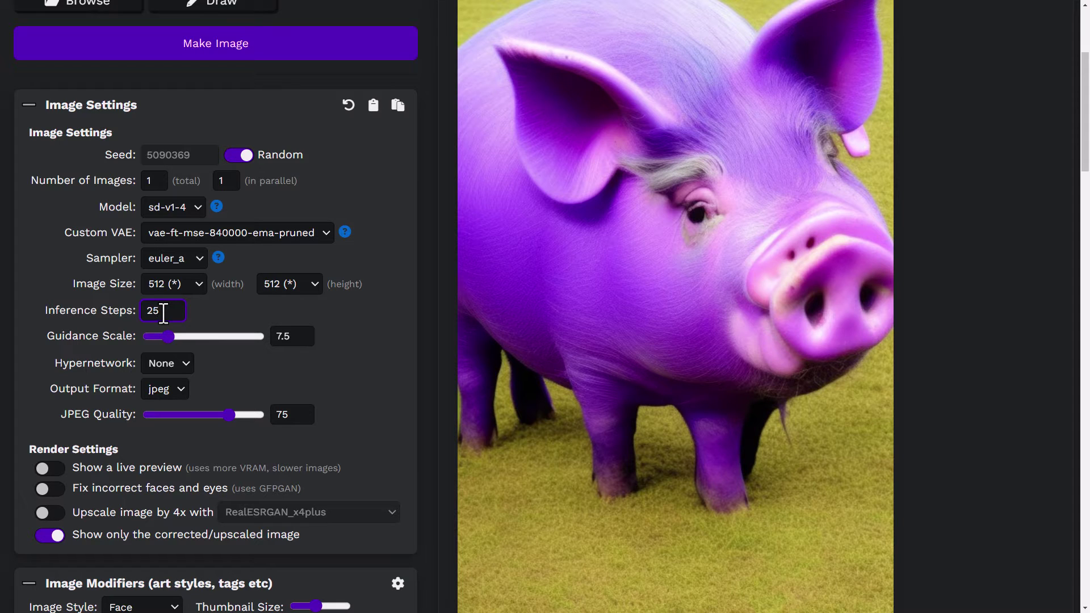
mouse_move(847, 158)
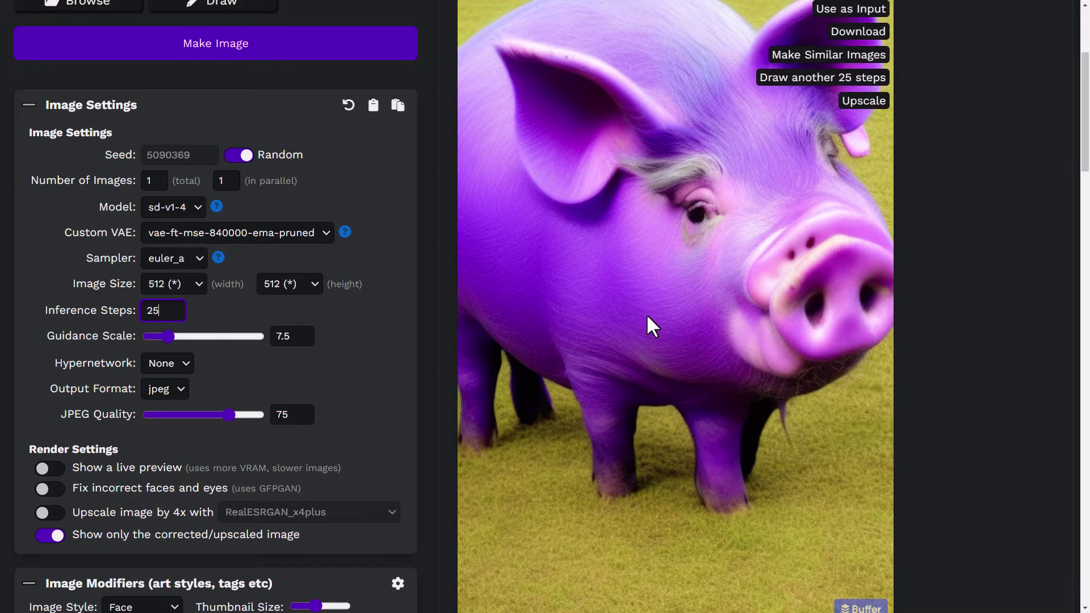
scroll(645, 314, "down", 5)
scroll(649, 316, "down", 5)
scroll(659, 342, "up", 11)
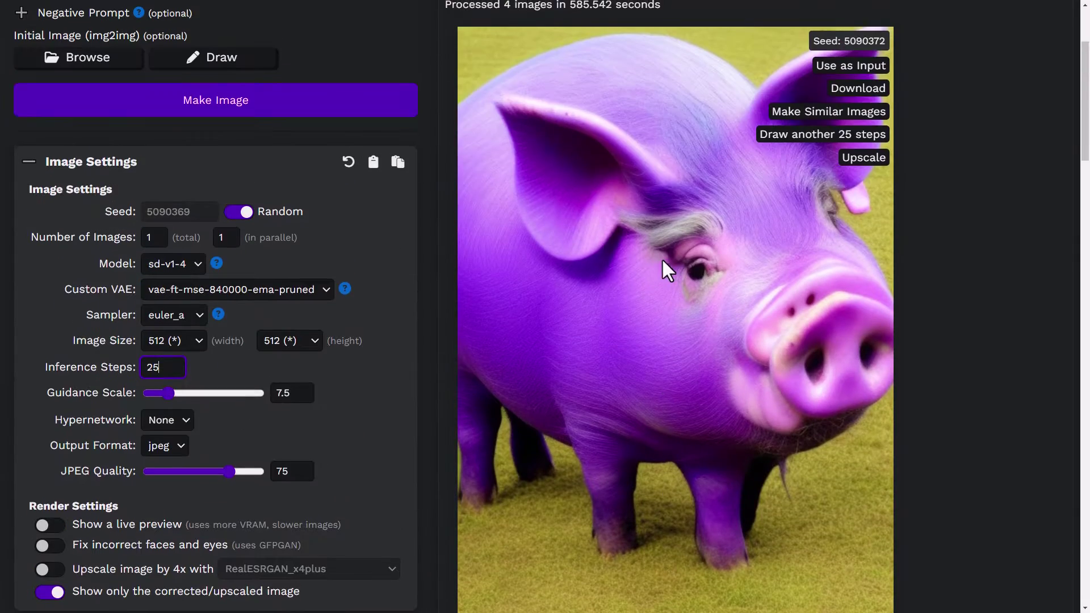
left_click_drag(164, 390, 182, 390)
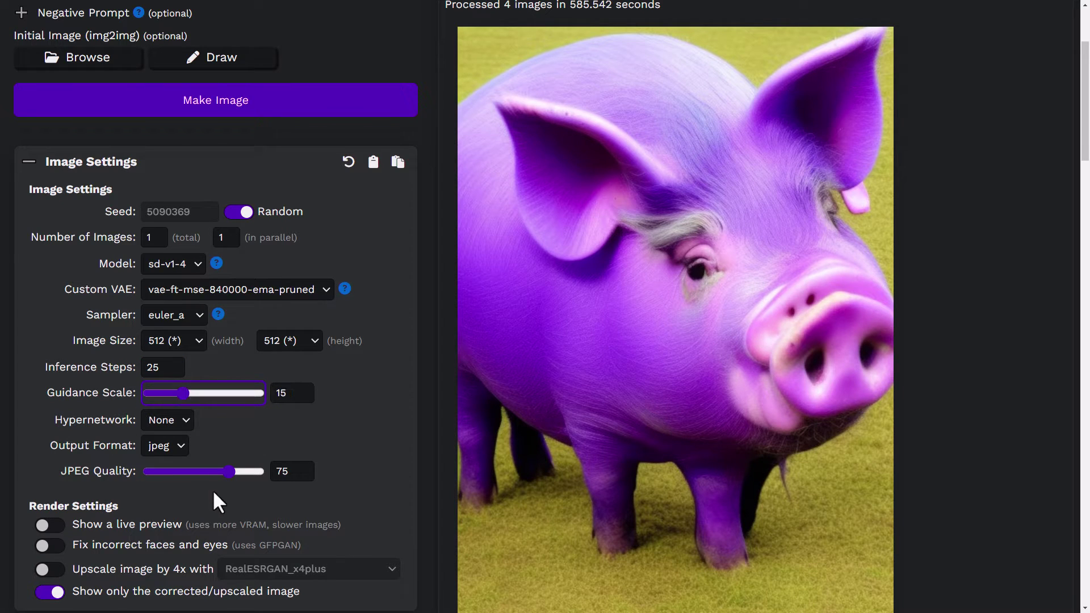
- Keep hypernetwork None and jpeg output format, and raise JPEG quality to 90
left_click(188, 423)
left_click(182, 438)
left_click(177, 446)
left_click(230, 438)
left_click_drag(228, 472, 246, 468)
scroll(227, 414, "down", 4)
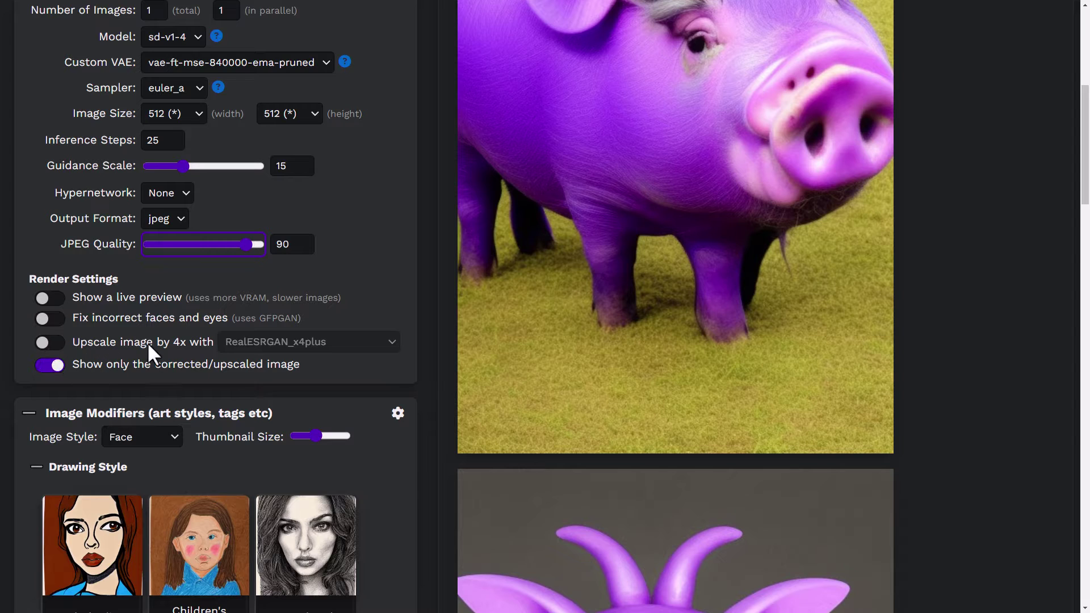
left_click(169, 342)
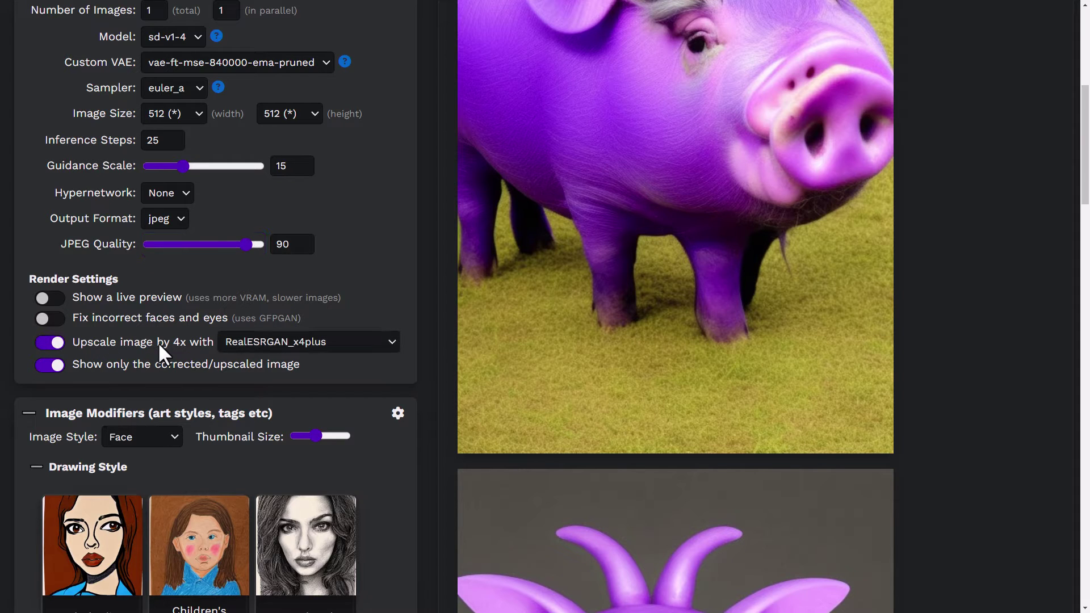
left_click(264, 347)
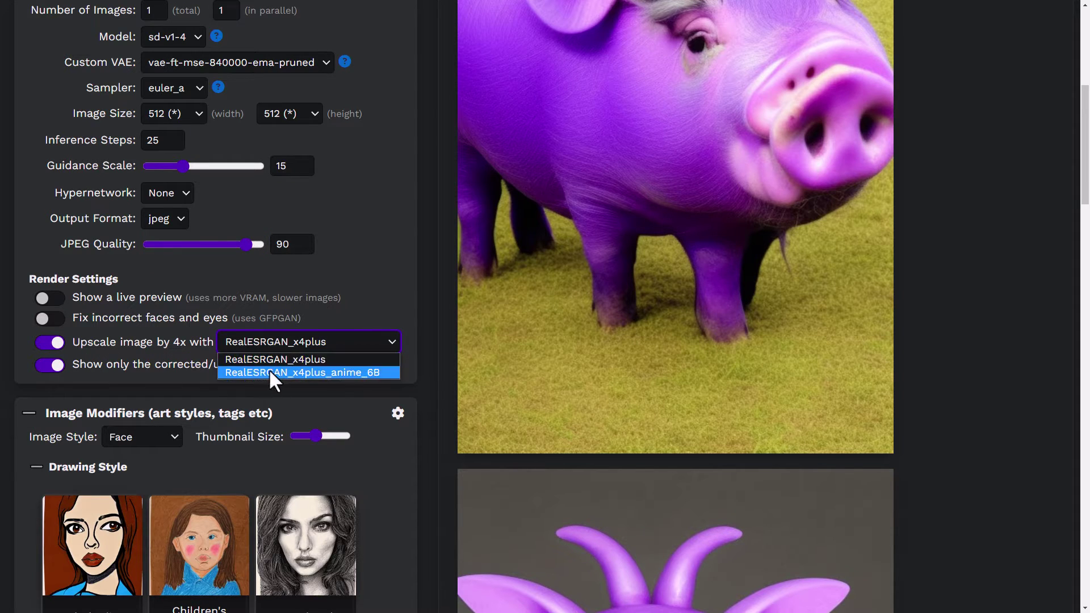
left_click(378, 313)
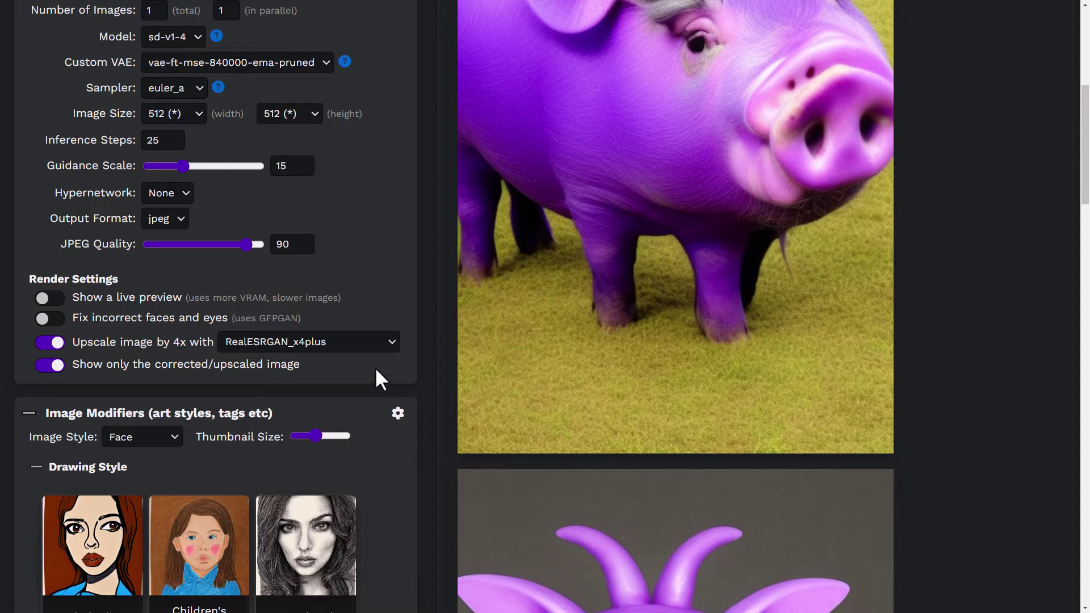
scroll(1077, 178, "up", 4)
mouse_move(881, 175)
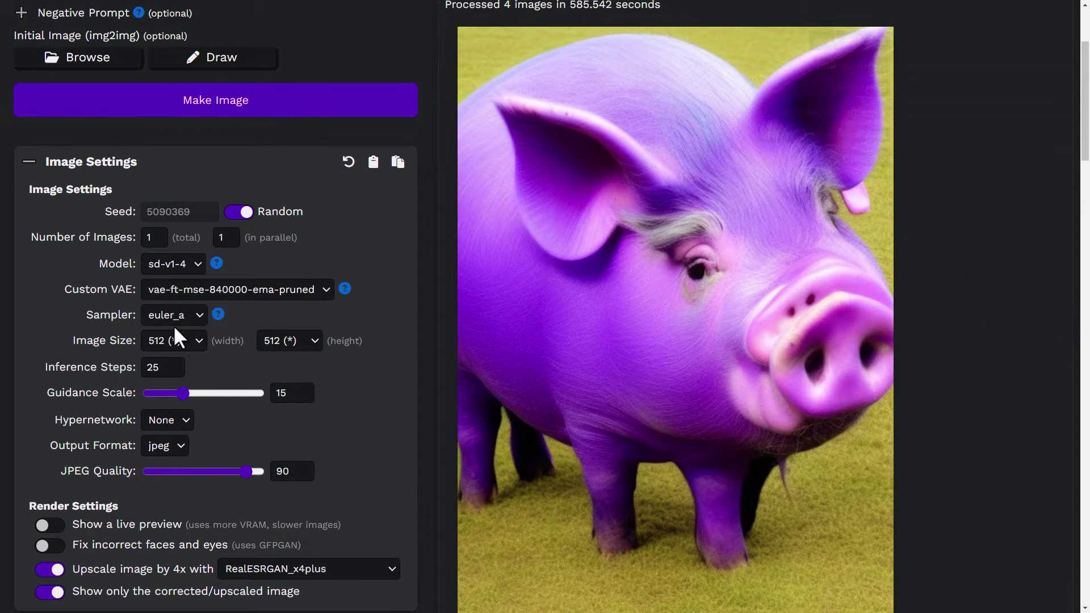
scroll(191, 334, "down", 3)
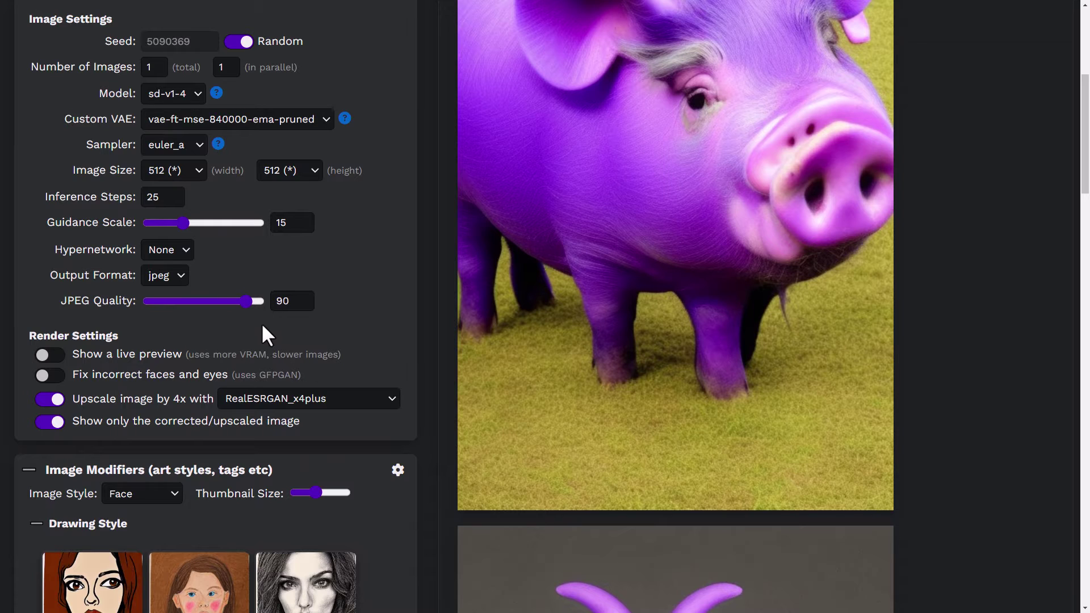
left_click(50, 399)
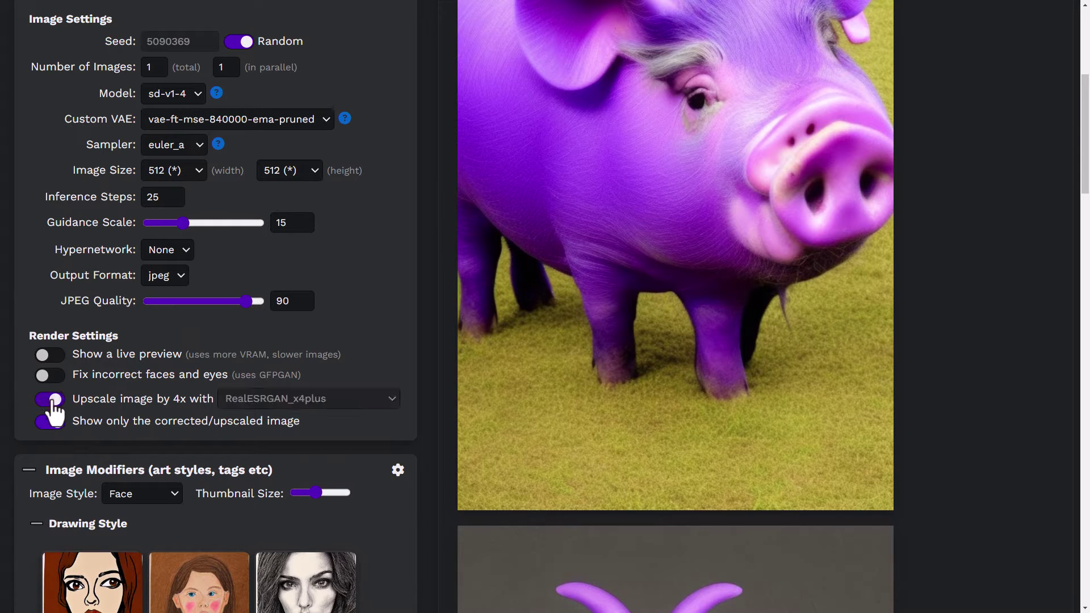
mouse_move(890, 173)
scroll(881, 170, "up", 1)
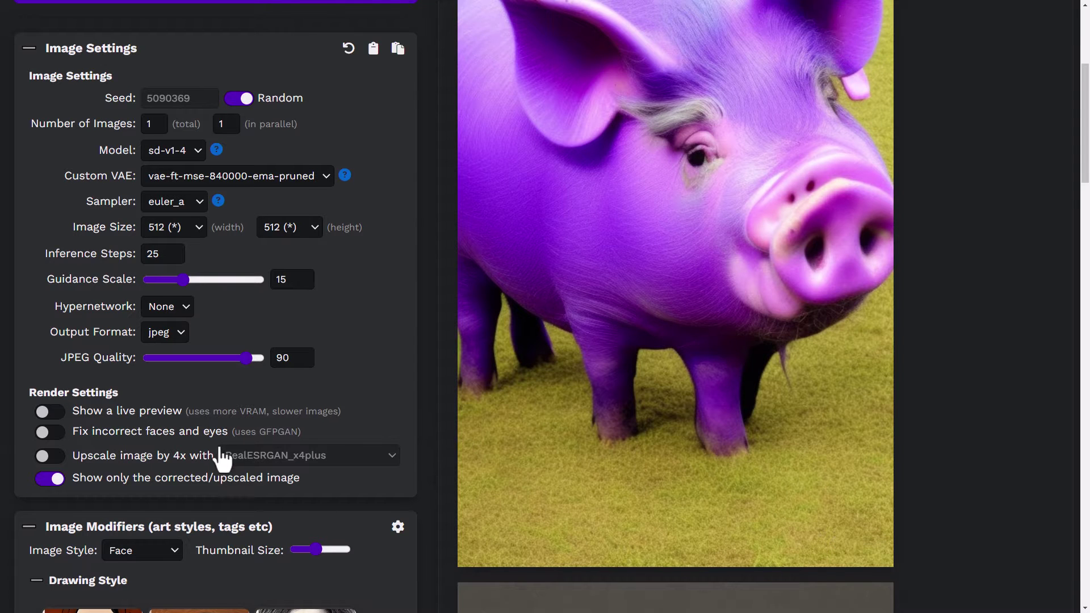
scroll(219, 454, "down", 2)
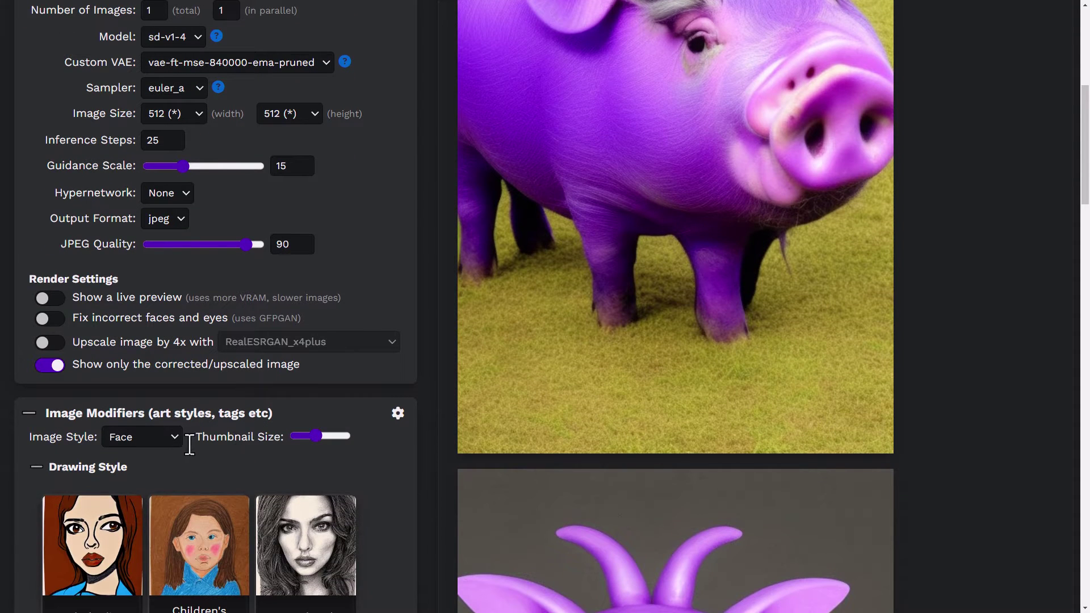
scroll(195, 452, "down", 4)
scroll(178, 452, "down", 3)
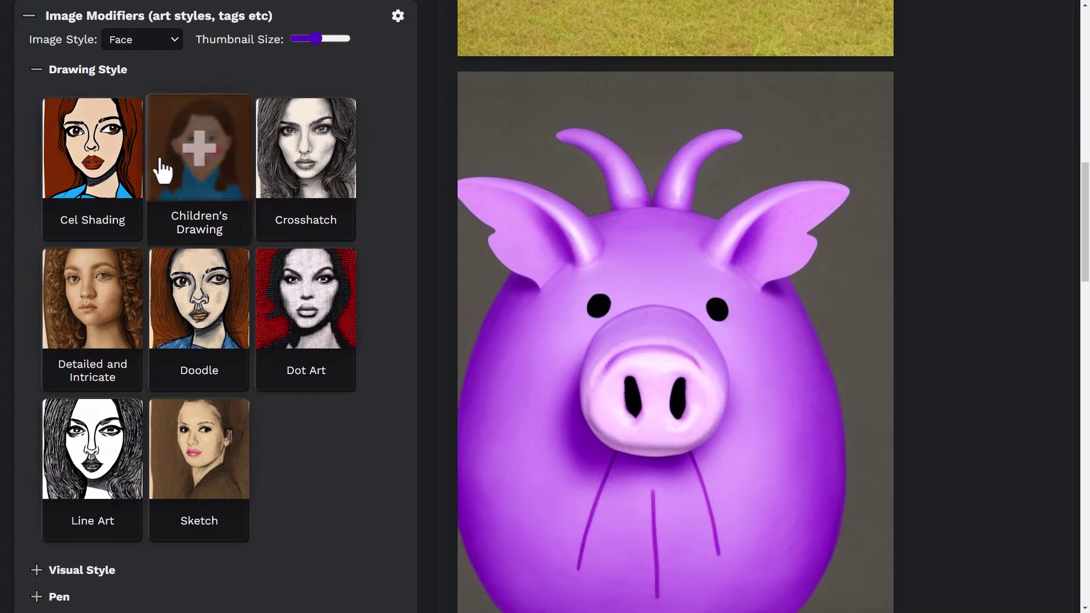
scroll(307, 277, "down", 3)
scroll(85, 267, "down", 3)
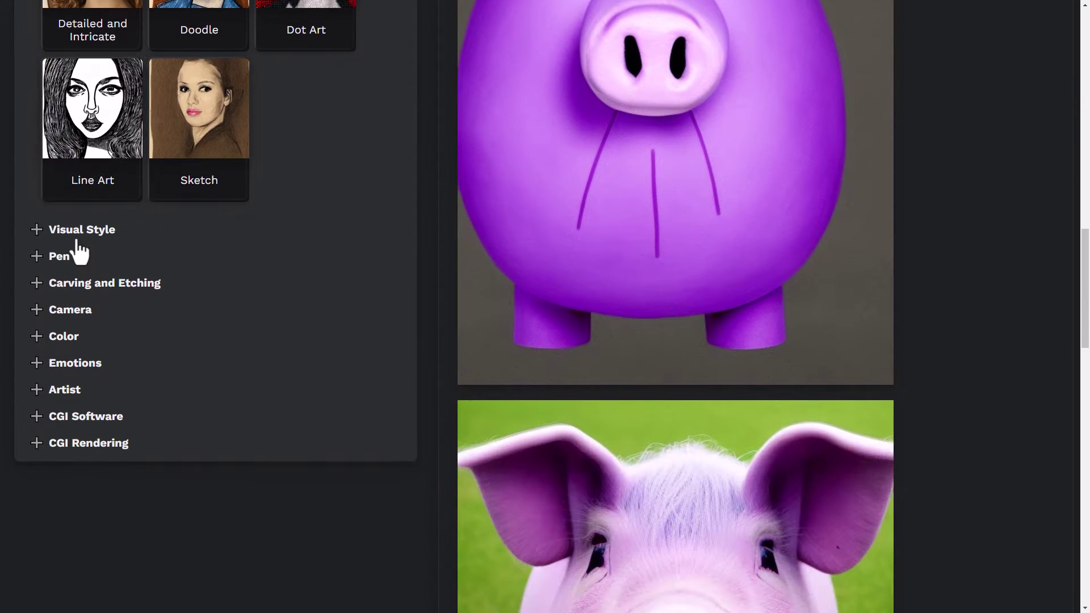
scroll(219, 327, "up", 4)
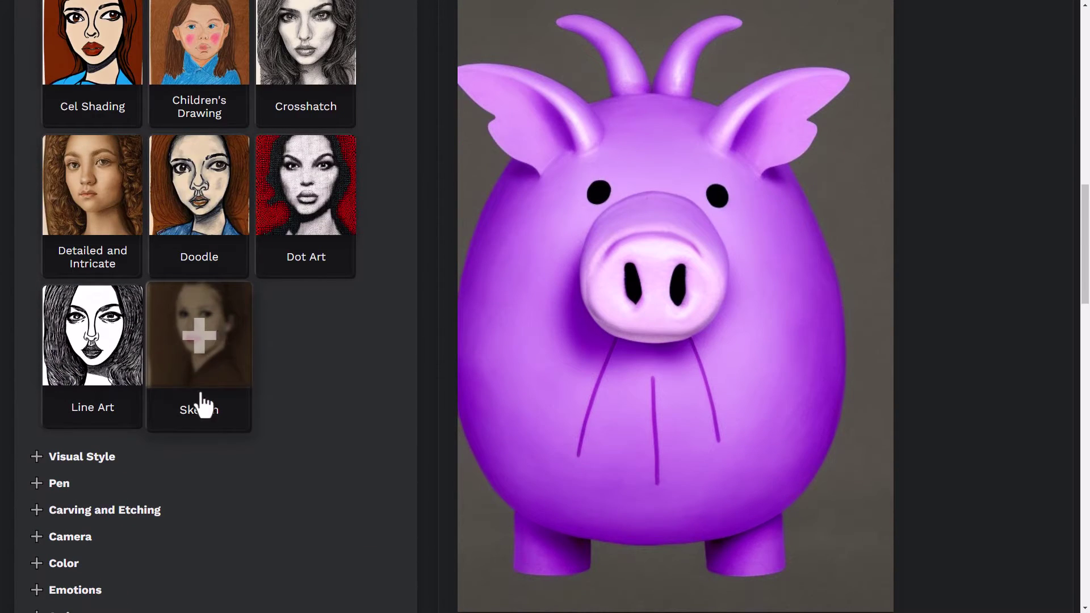
scroll(220, 442, "up", 4)
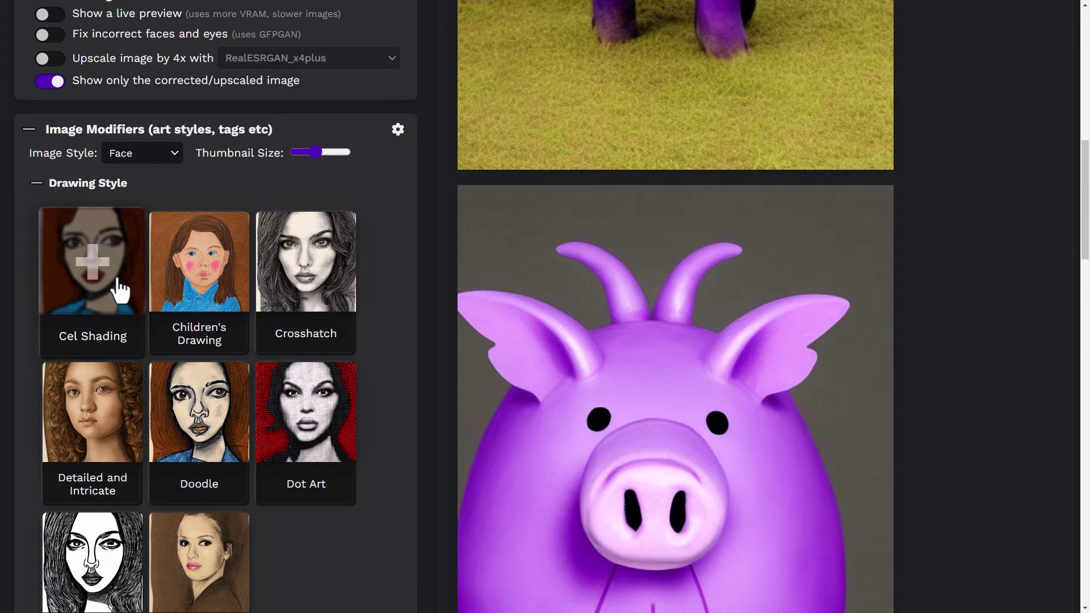
scroll(380, 377, "up", 2)
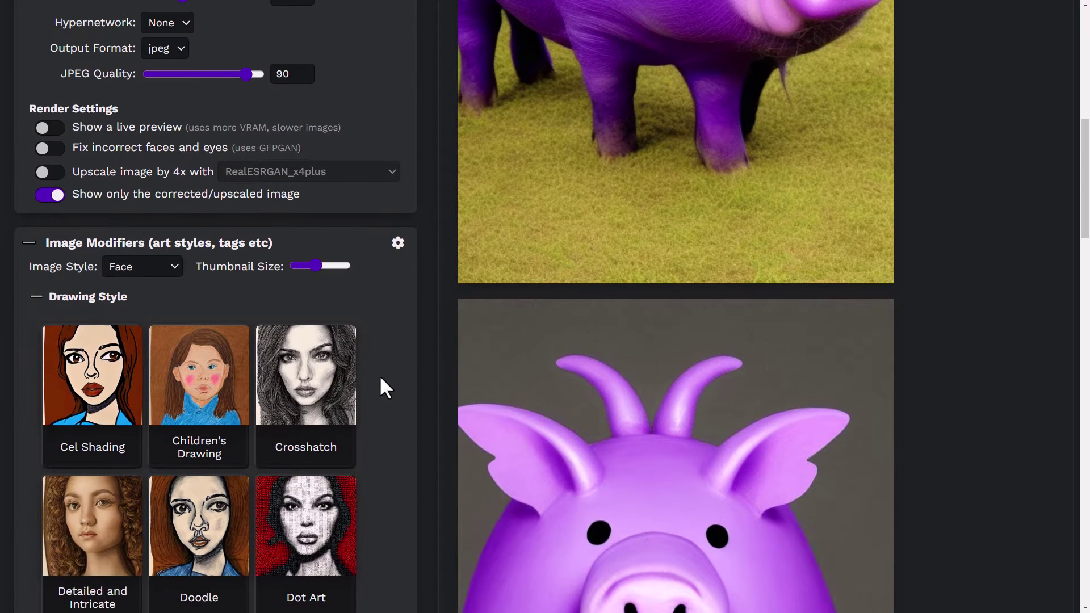
scroll(97, 520, "down", 1)
scroll(97, 519, "down", 2)
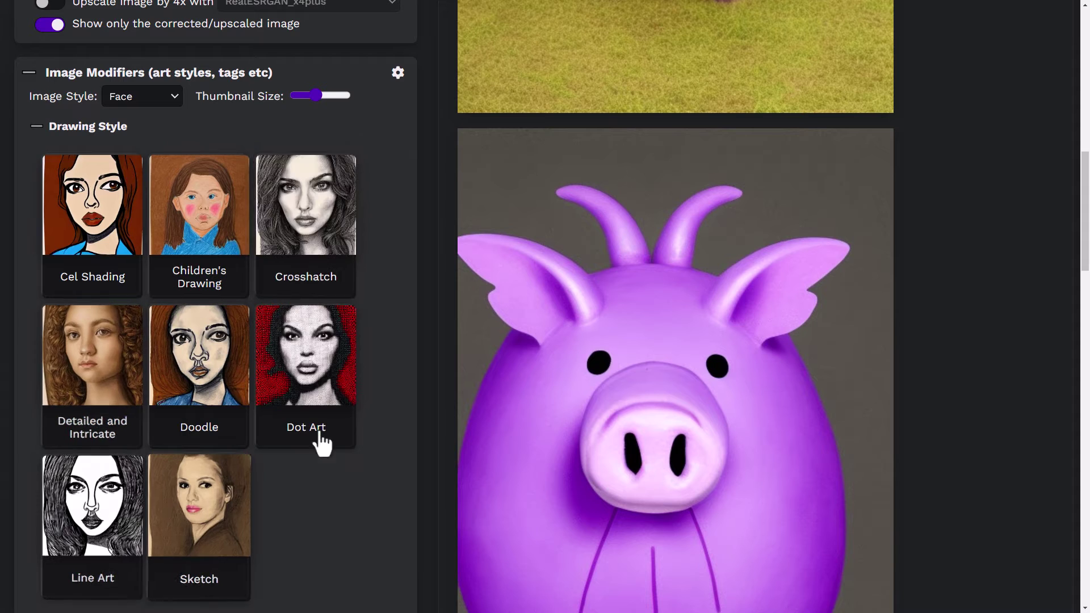
scroll(287, 390, "up", 7)
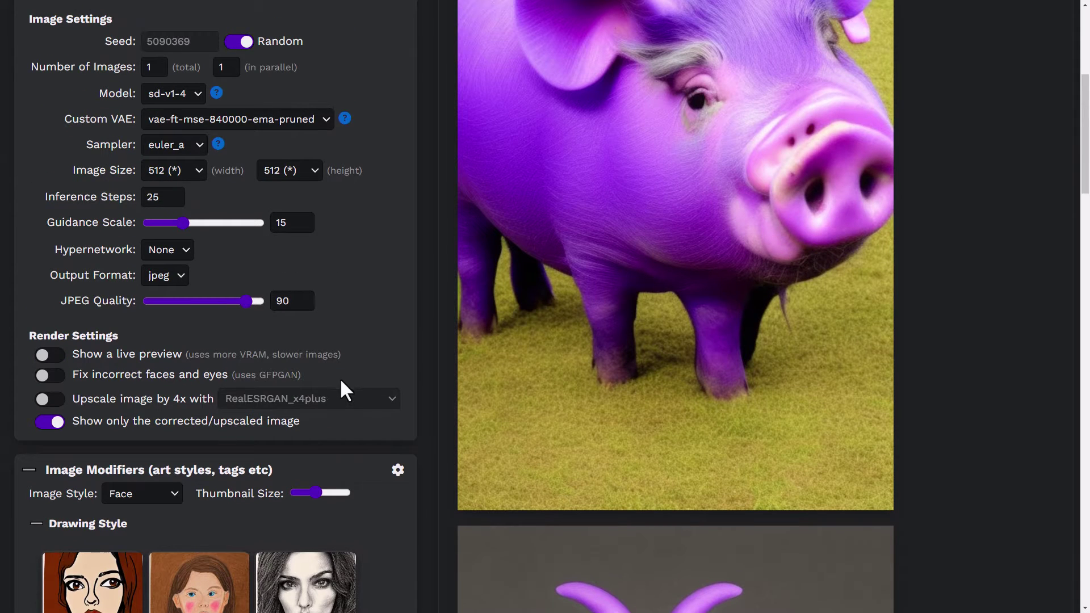
scroll(335, 383, "up", 6)
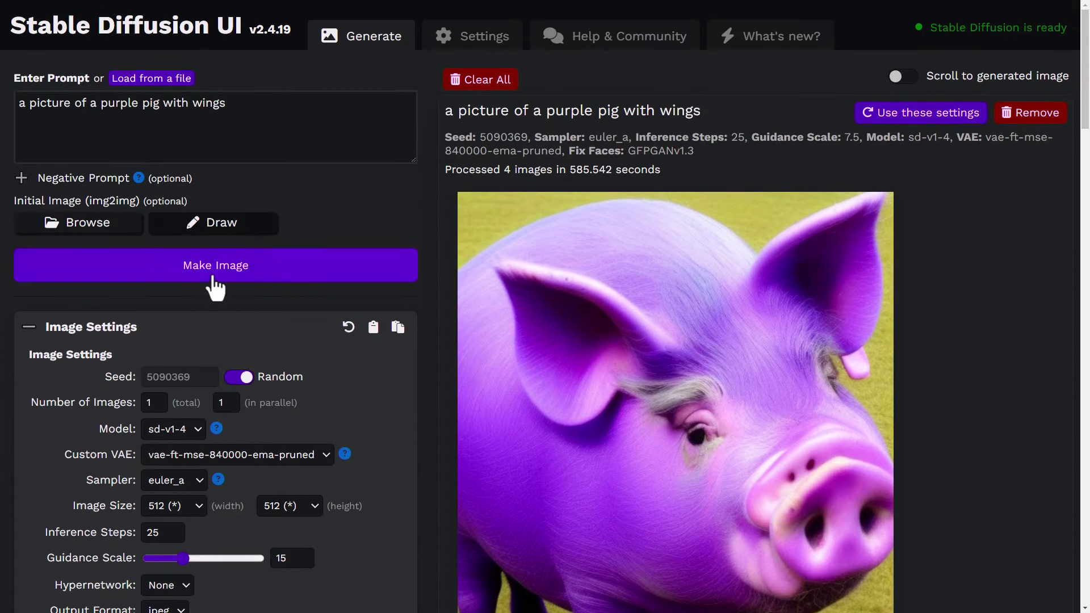
- Start a new render of the purple pig with wings prompt
scroll(214, 284, "down", 7)
scroll(216, 227, "up", 5)
scroll(187, 234, "down", 2)
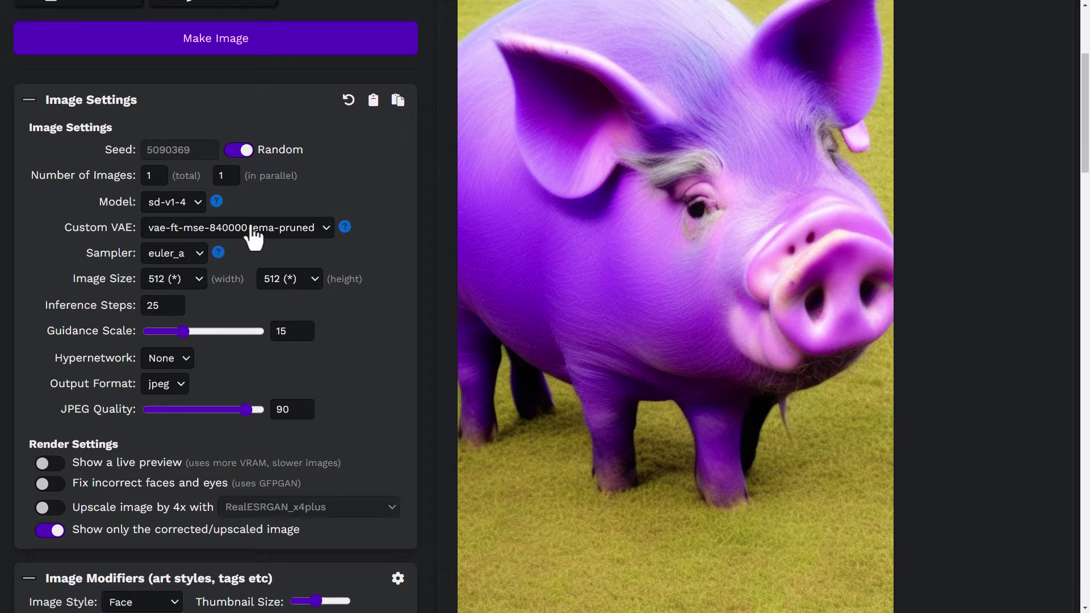
scroll(47, 414, "up", 4)
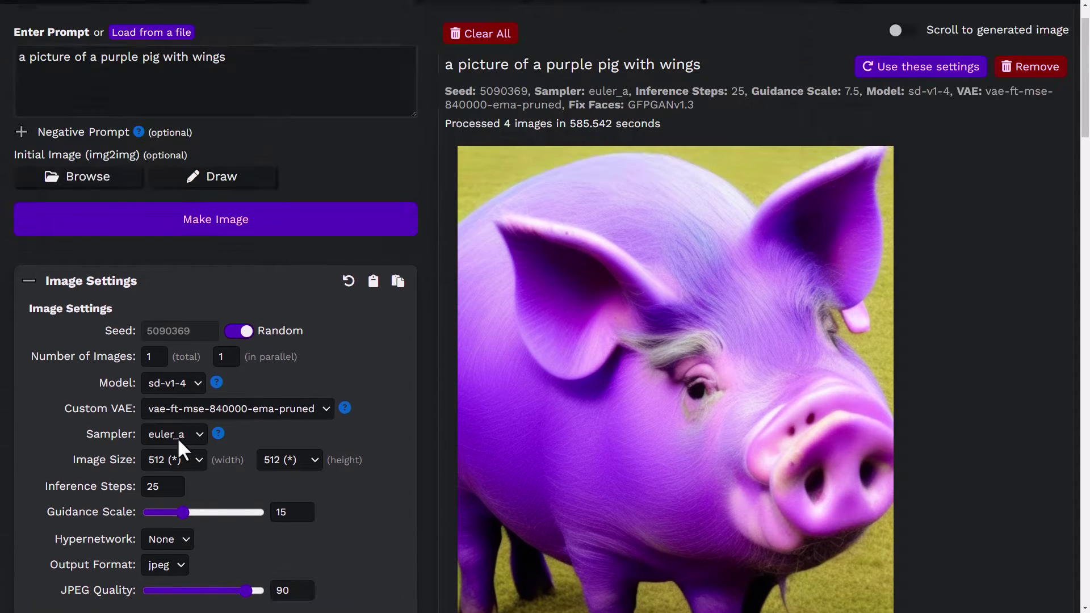
left_click(234, 275)
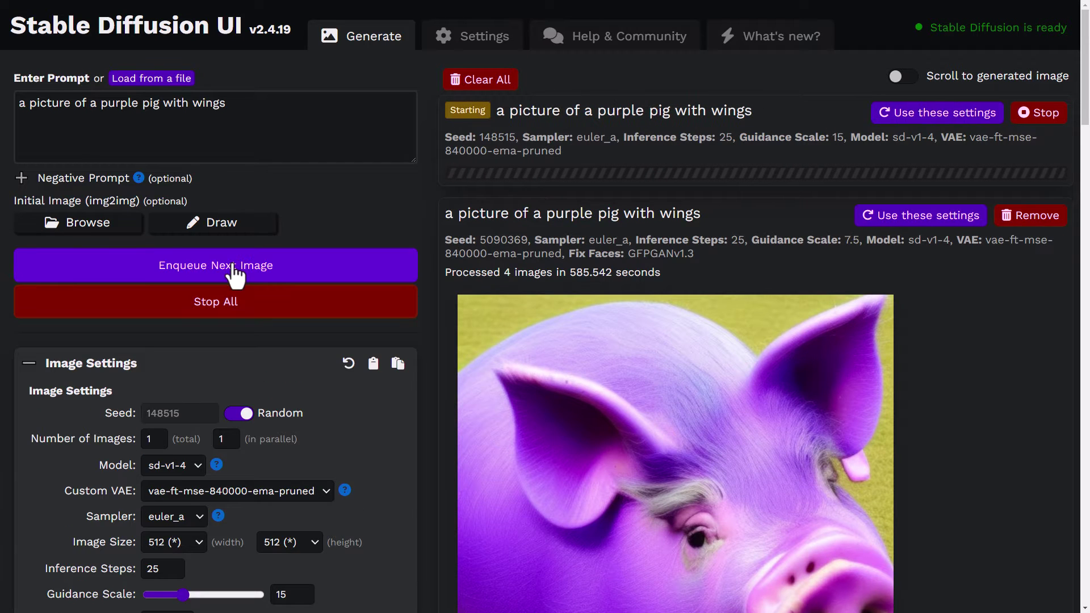
- Queue an upscale of the realistic purple pig result
scroll(982, 318, "down", 5)
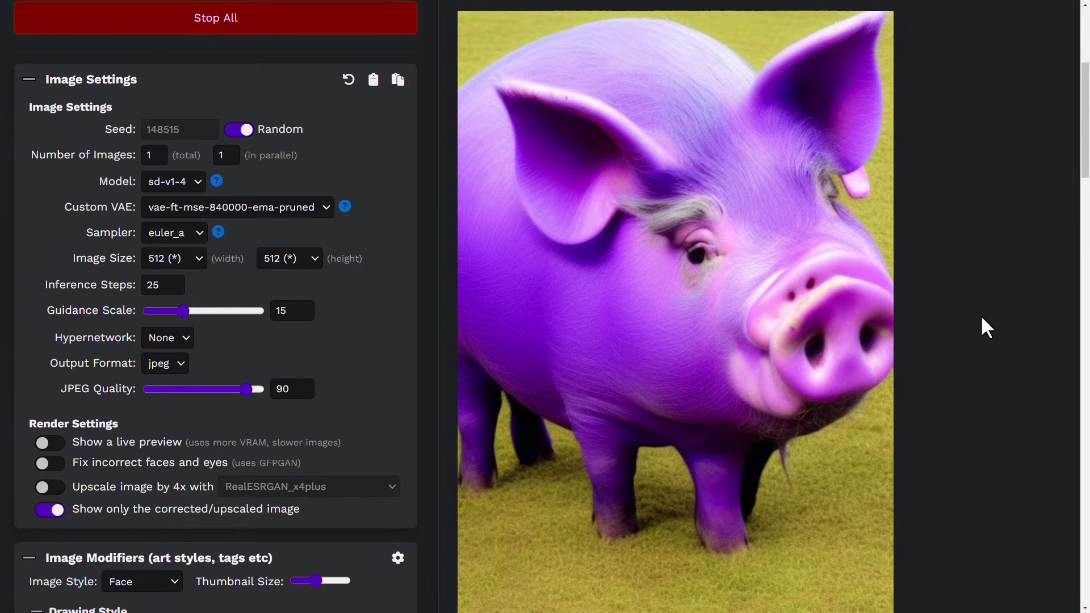
mouse_move(861, 328)
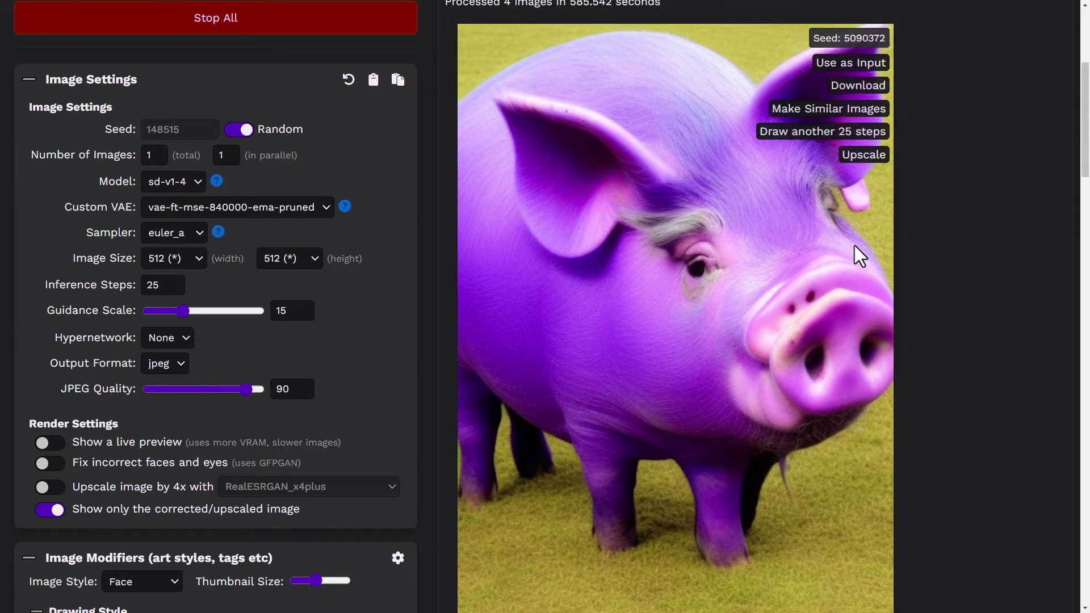
left_click(862, 157)
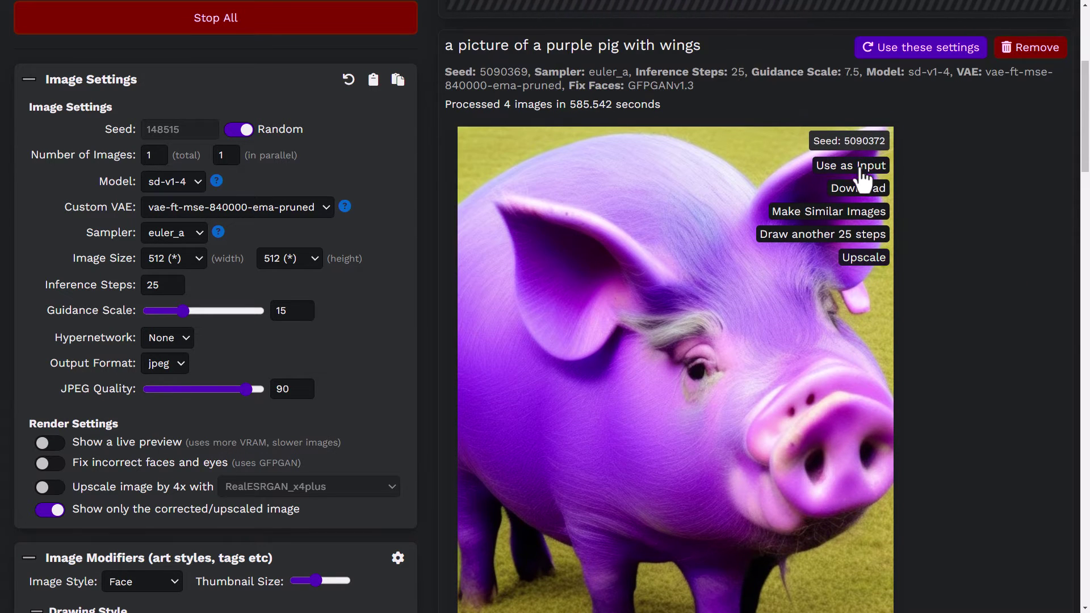
- Render the realistic pig image for another 25 steps
left_click(848, 237)
scroll(928, 318, "up", 5)
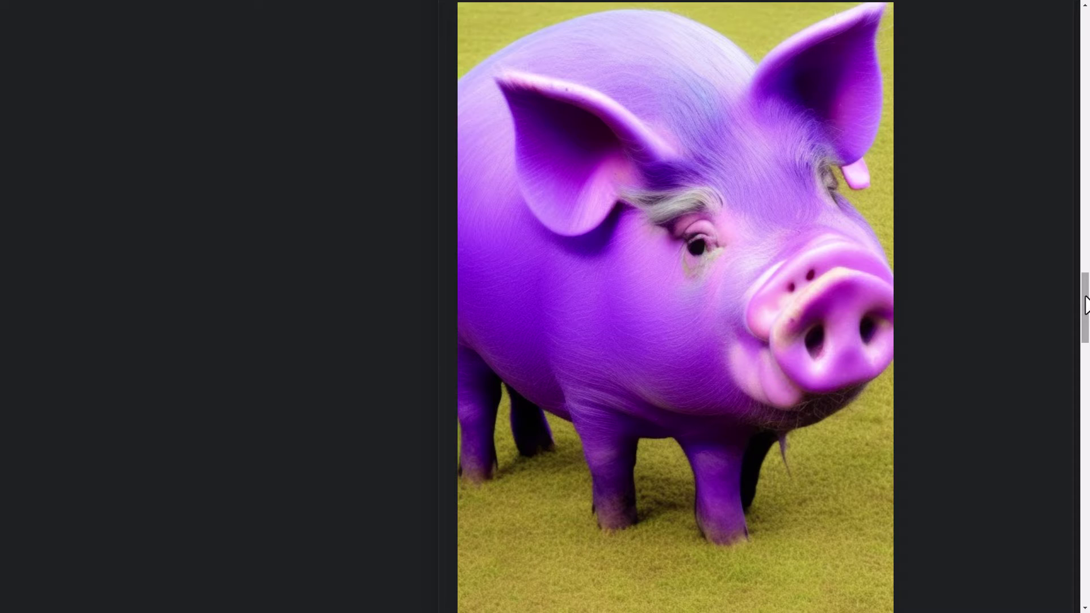
left_click_drag(1085, 305, 1085, 230)
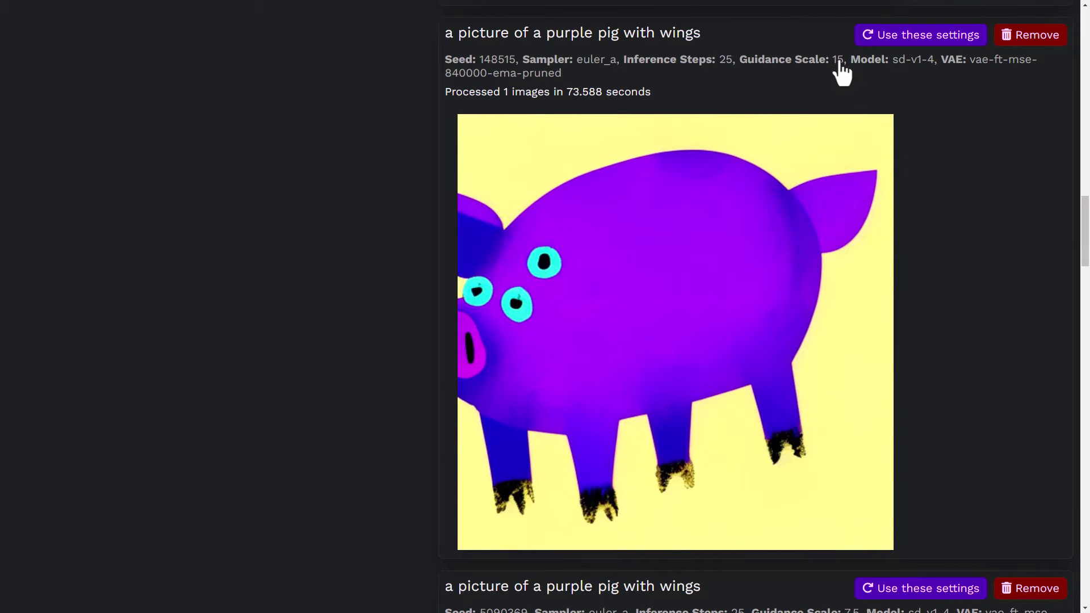
- Scroll through the result list to compare the cartoon pig and winged pig images
scroll(829, 153, "down", 4)
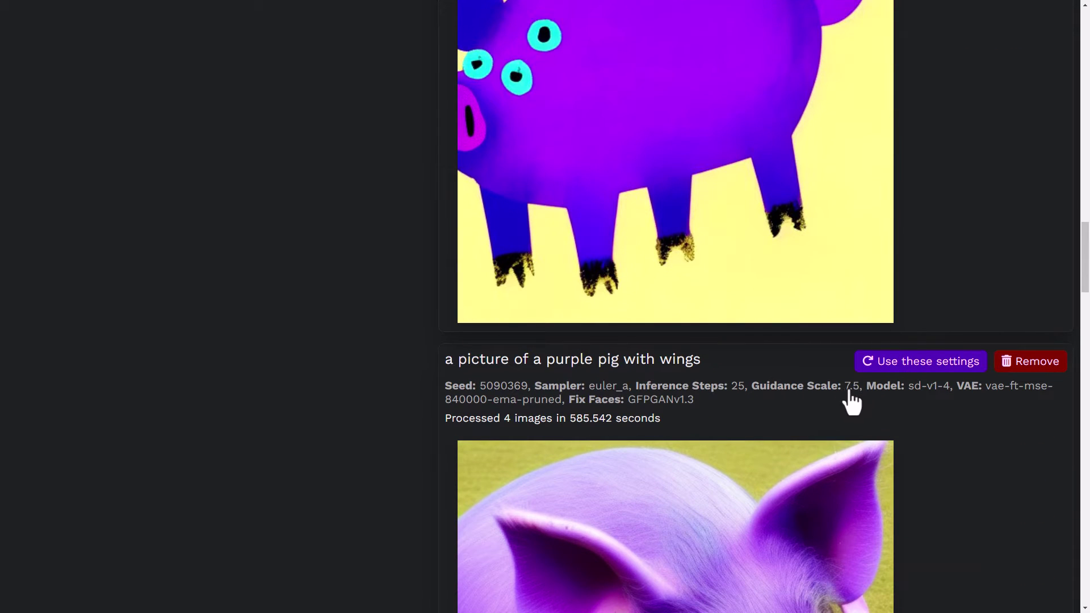
scroll(785, 361, "up", 5)
scroll(750, 372, "down", 1)
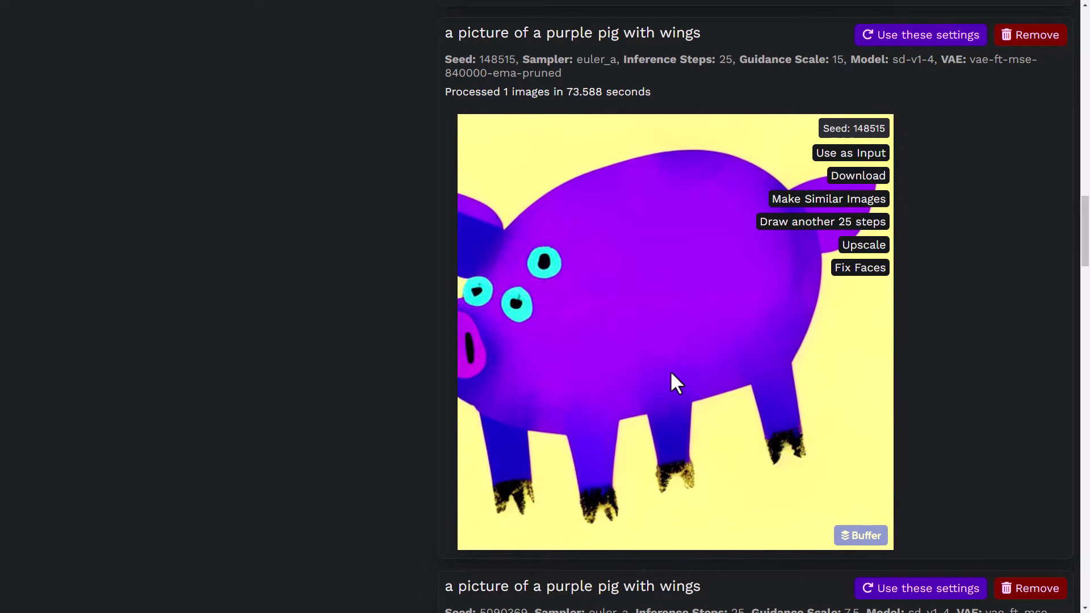
scroll(661, 399, "down", 1)
scroll(659, 401, "up", 10)
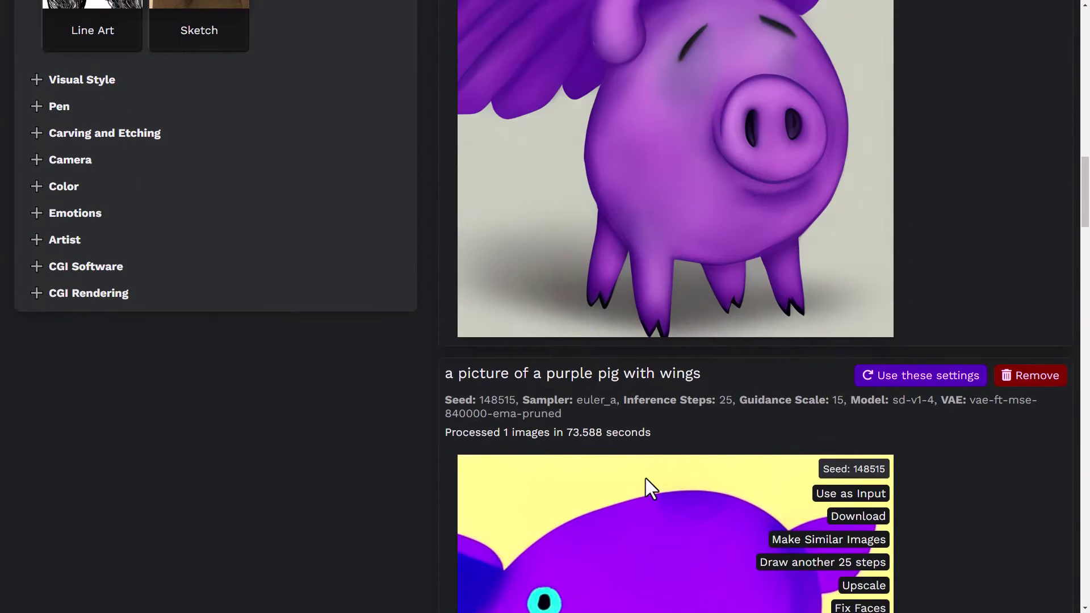
scroll(683, 419, "up", 2)
scroll(682, 418, "down", 15)
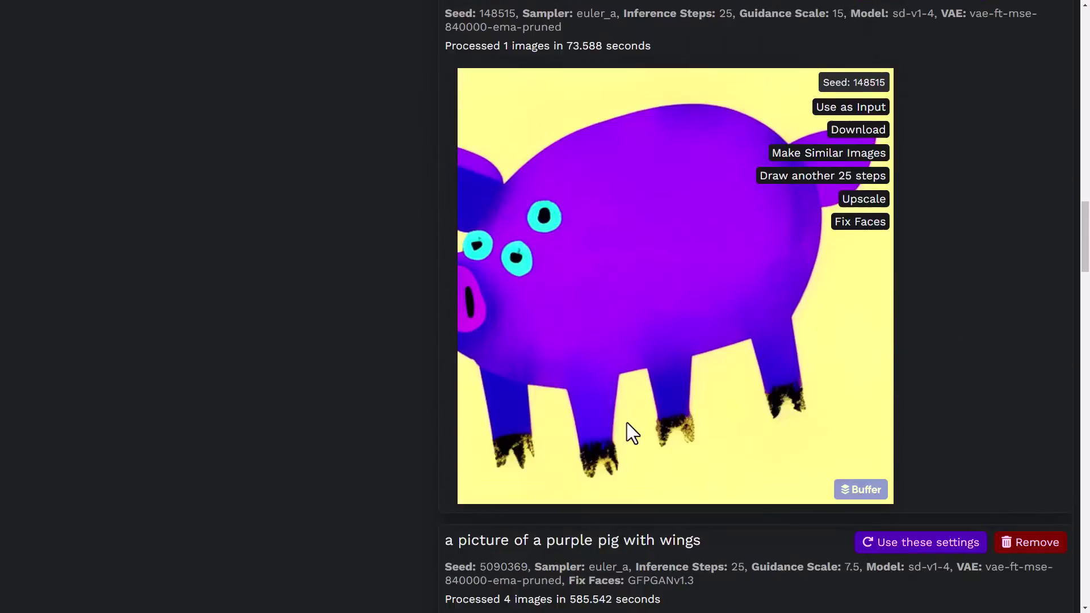
scroll(658, 538, "up", 20)
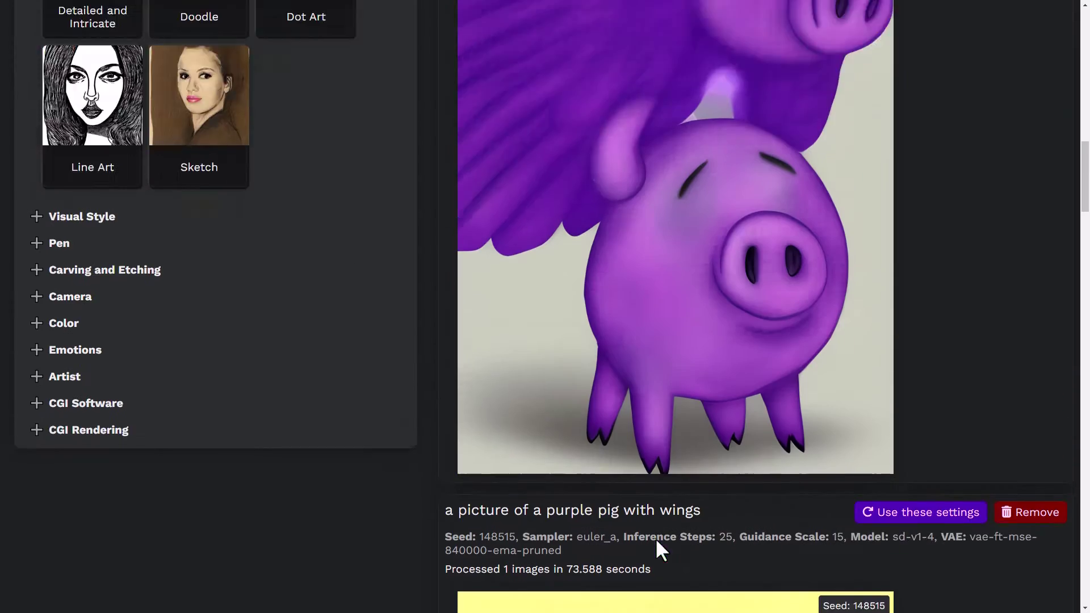
scroll(688, 244, "down", 2)
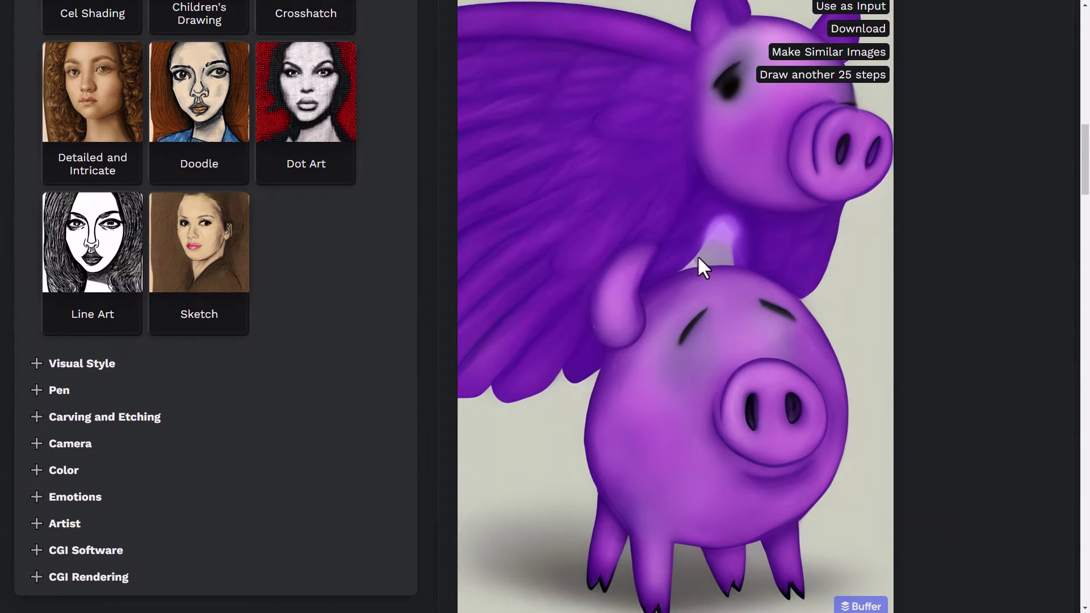
- Open the winged purple pig image at full size and scroll around it
left_click(676, 128)
mouse_move(1085, 89)
left_mouse_down()
mouse_move(1087, 472)
mouse_move(1088, 95)
left_mouse_up()
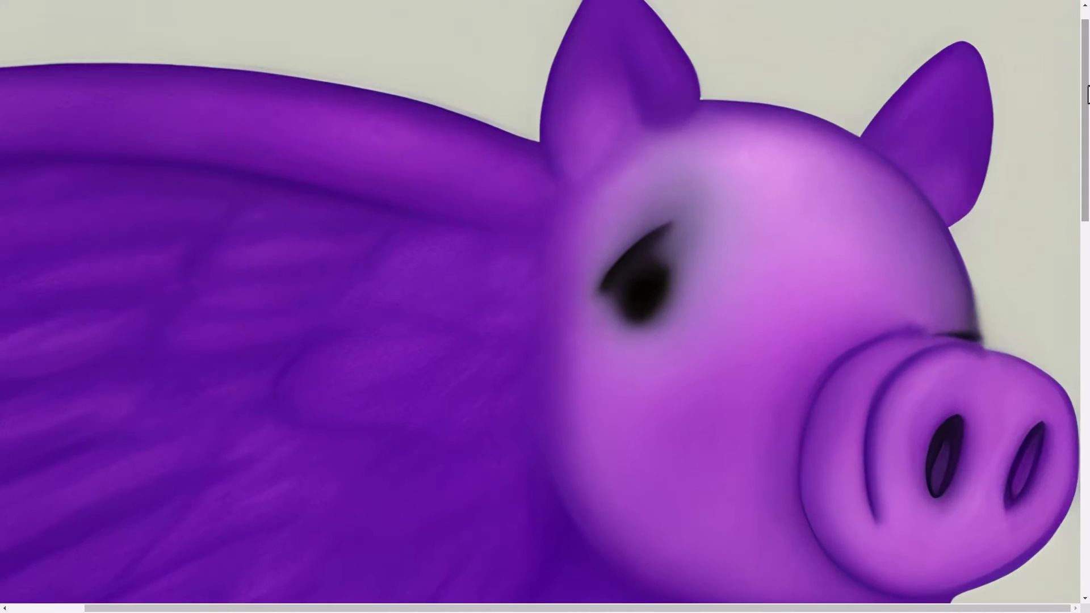
scroll(1016, 260, "up", 1)
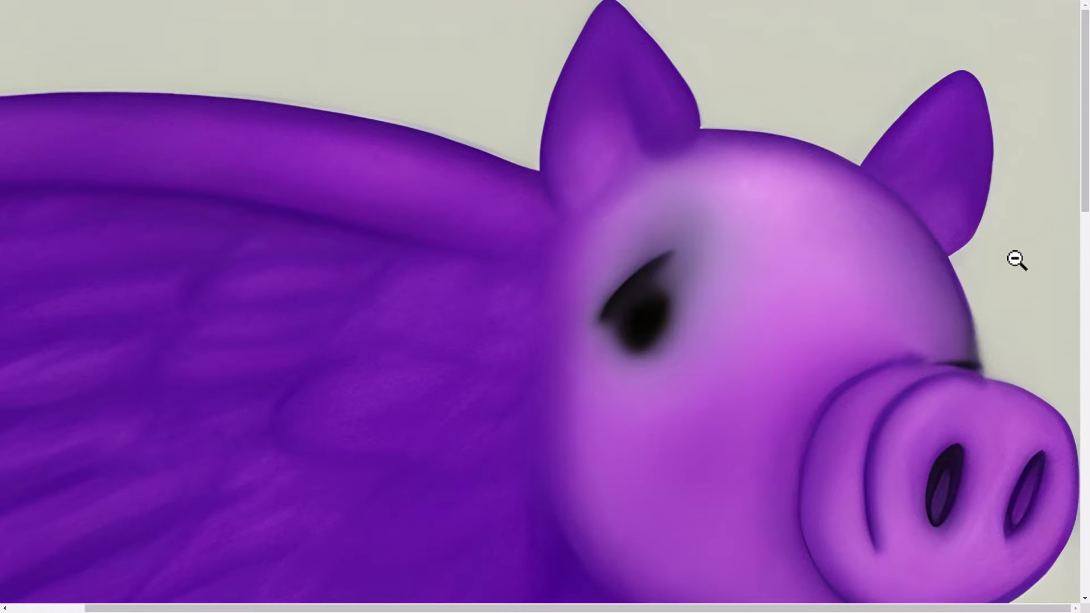
scroll(841, 384, "down", 10)
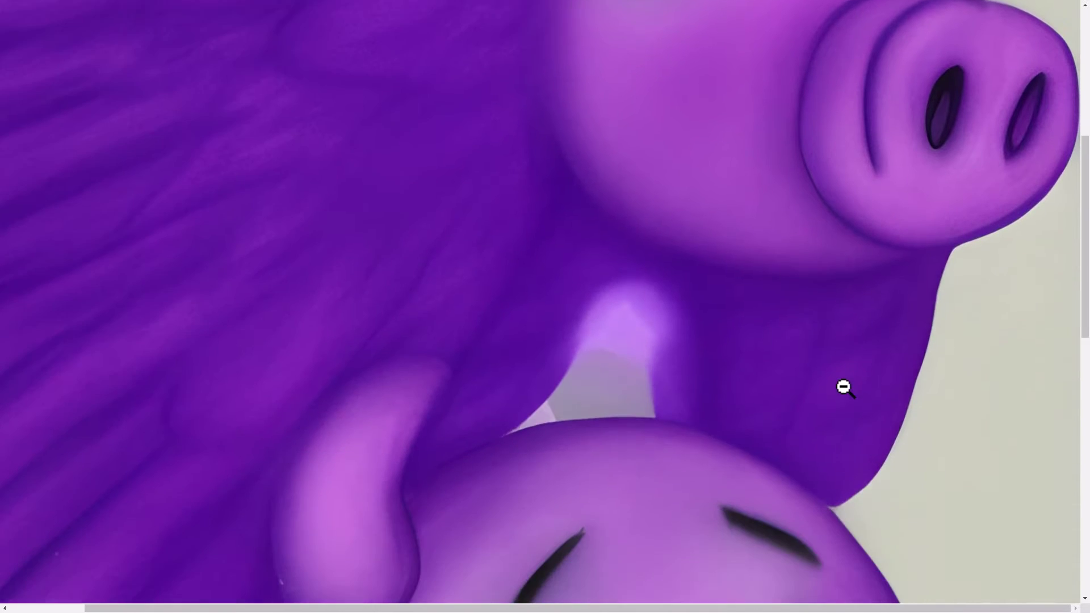
scroll(806, 385, "down", 5)
scroll(785, 511, "up", 15)
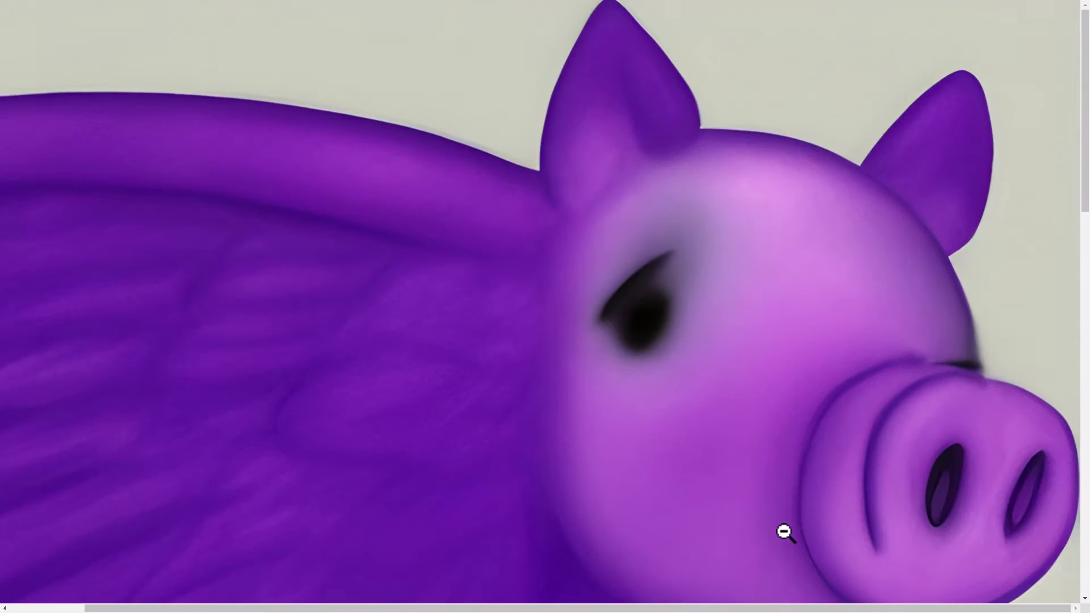
scroll(862, 319, "down", 10)
scroll(806, 335, "up", 8)
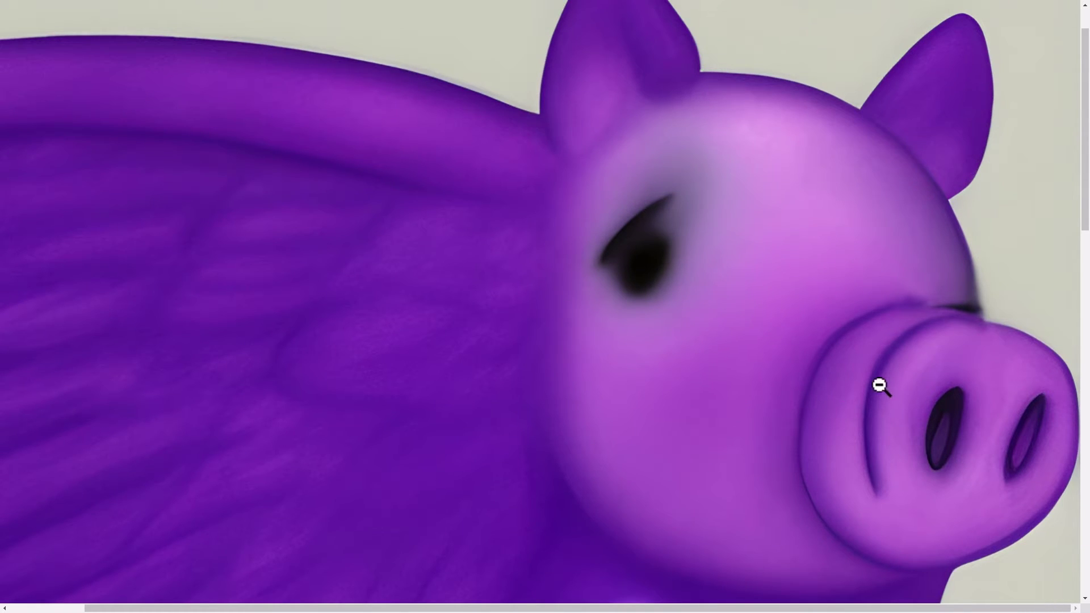
scroll(812, 417, "up", 2)
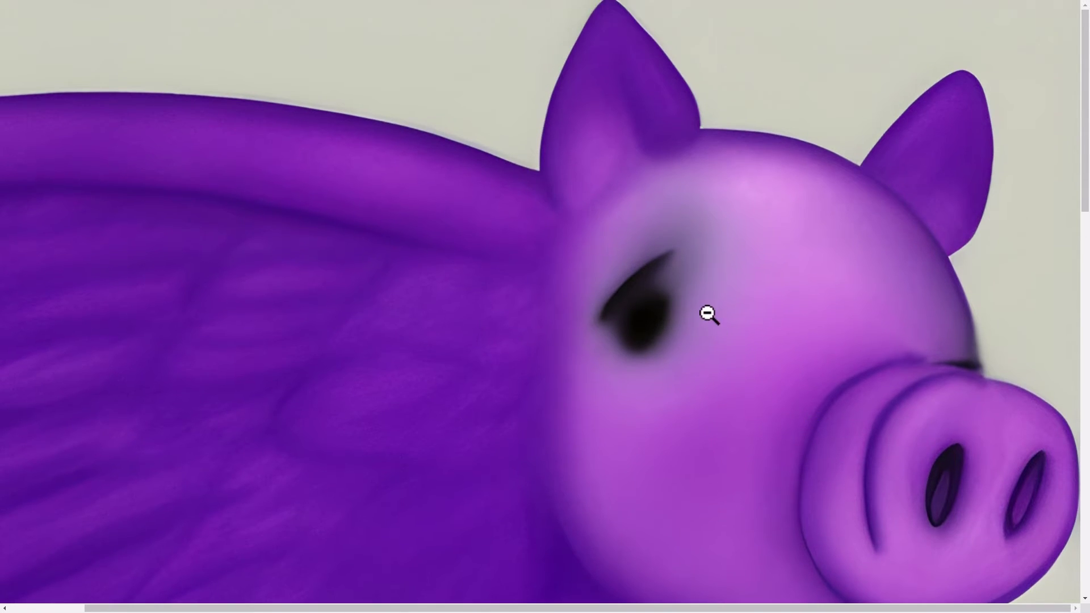
- Close the full-size view and scroll back to the finished 50-step seed 5090372 pig
key("ctrl+w")
scroll(707, 486, "up", 3)
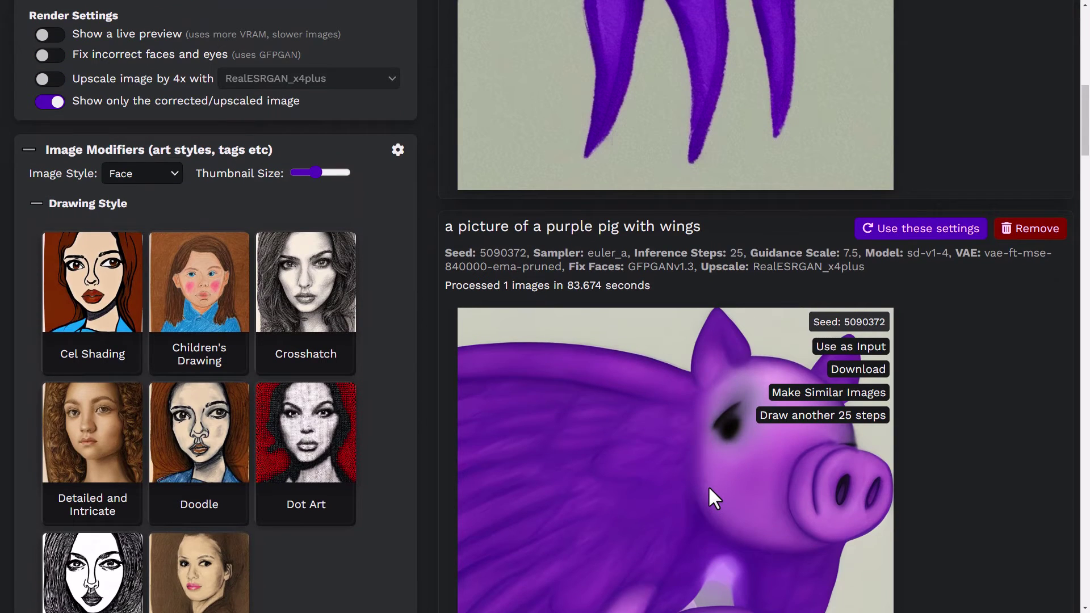
scroll(707, 485, "up", 10)
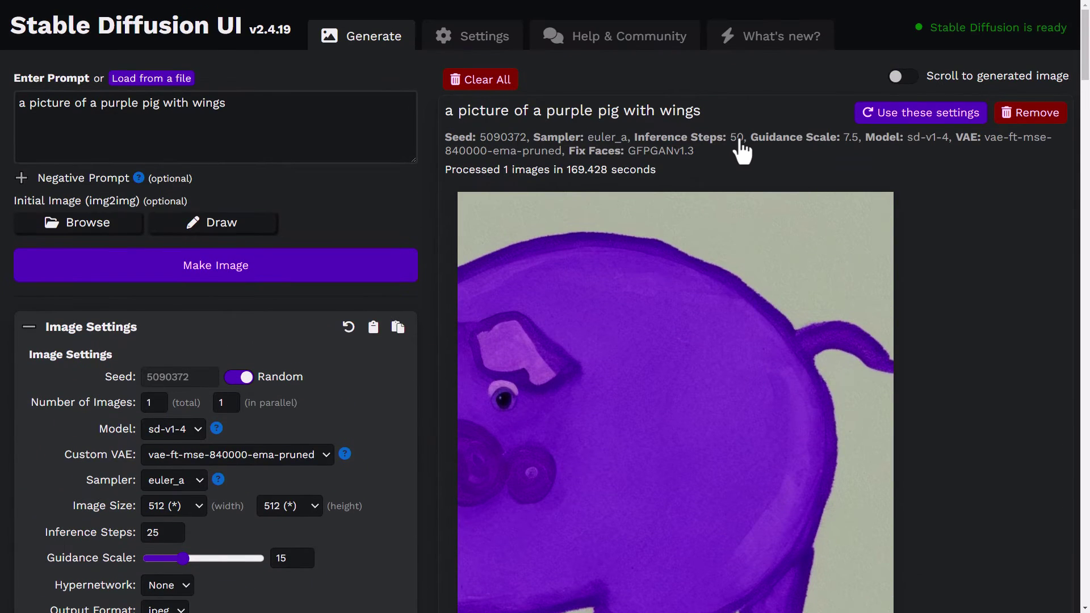
scroll(736, 200, "down", 3)
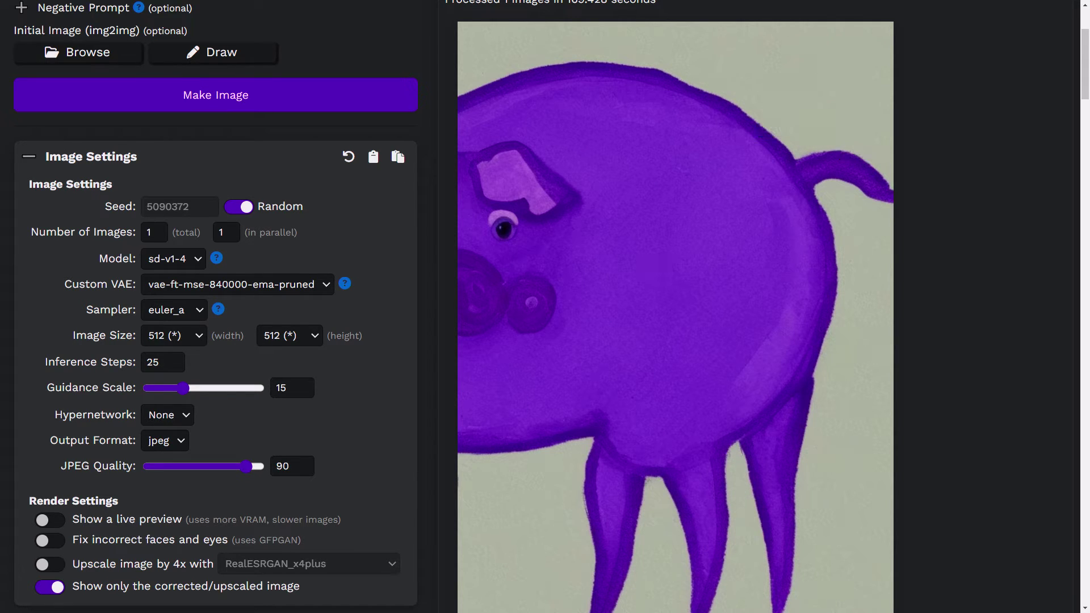
- Add the Art Nouveau style from the Visual Style modifiers to the prompt
mouse_move(480, 218)
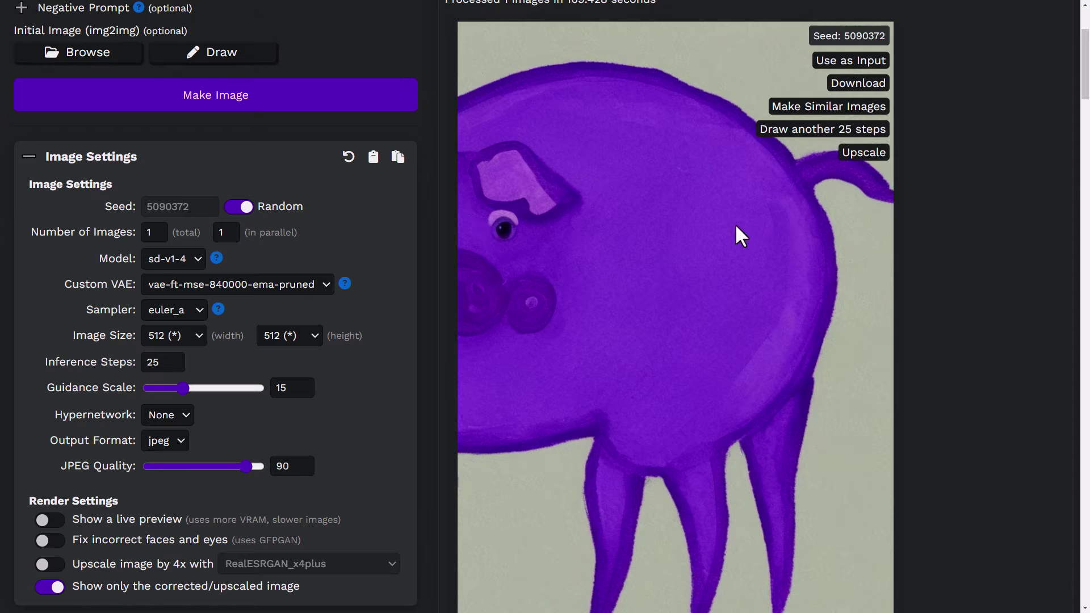
scroll(658, 270, "down", 2)
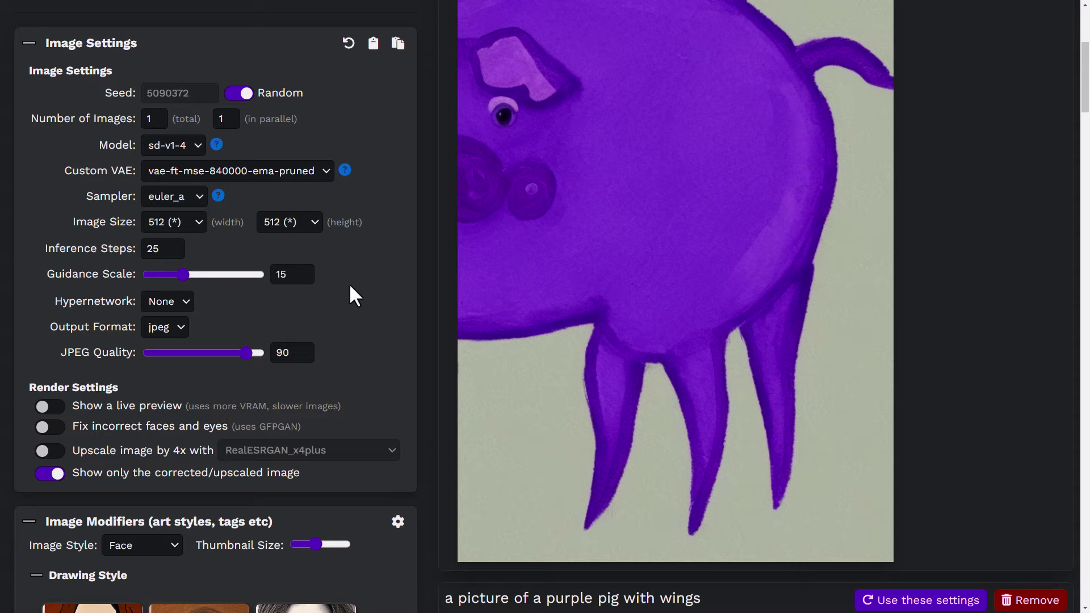
scroll(294, 303, "down", 15)
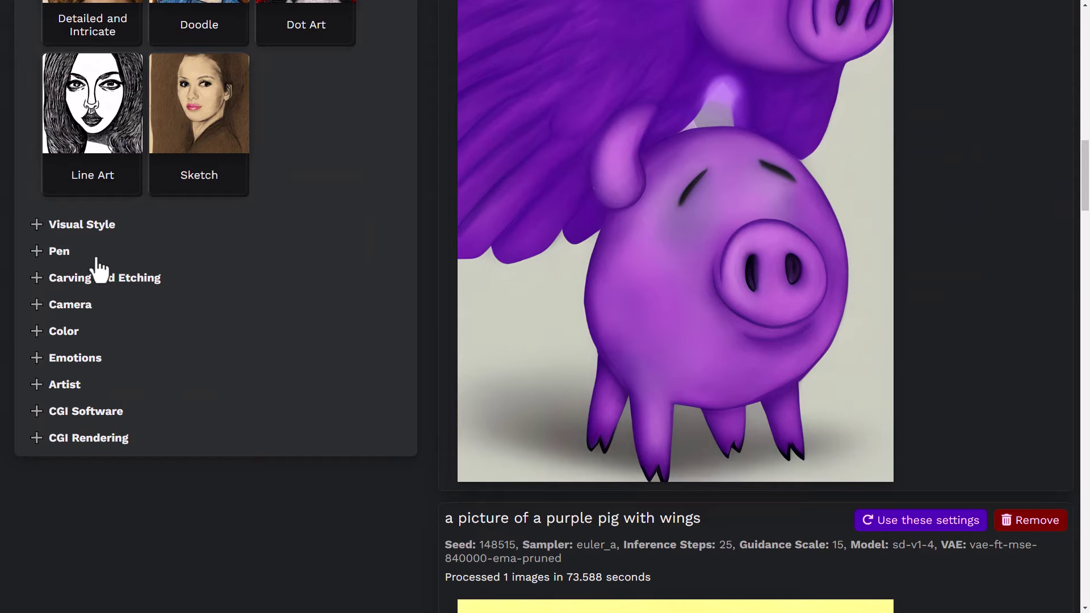
left_click(36, 227)
scroll(39, 231, "down", 3)
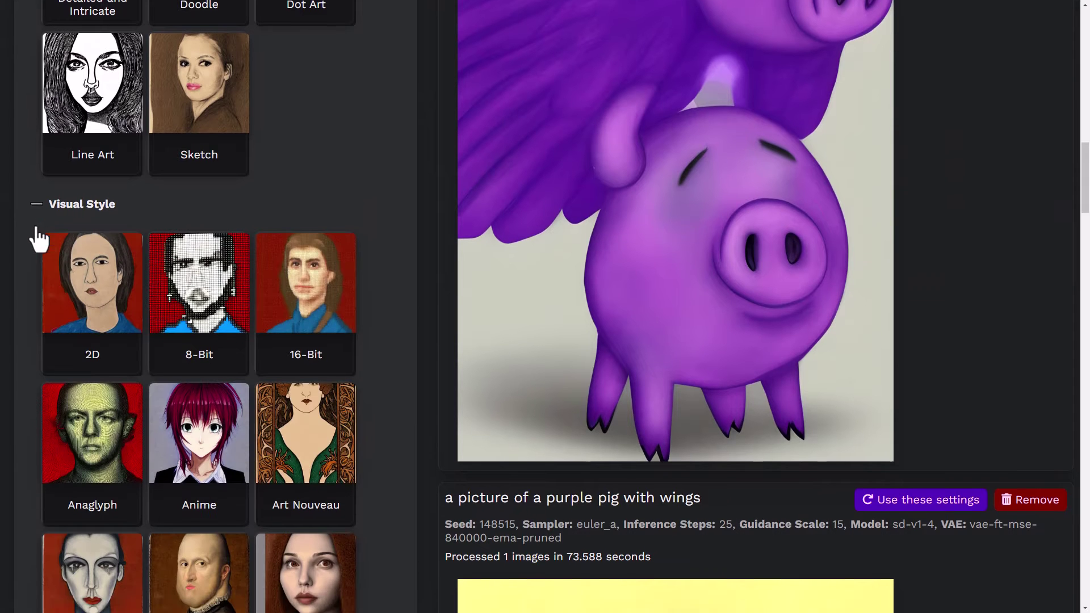
left_click(318, 366)
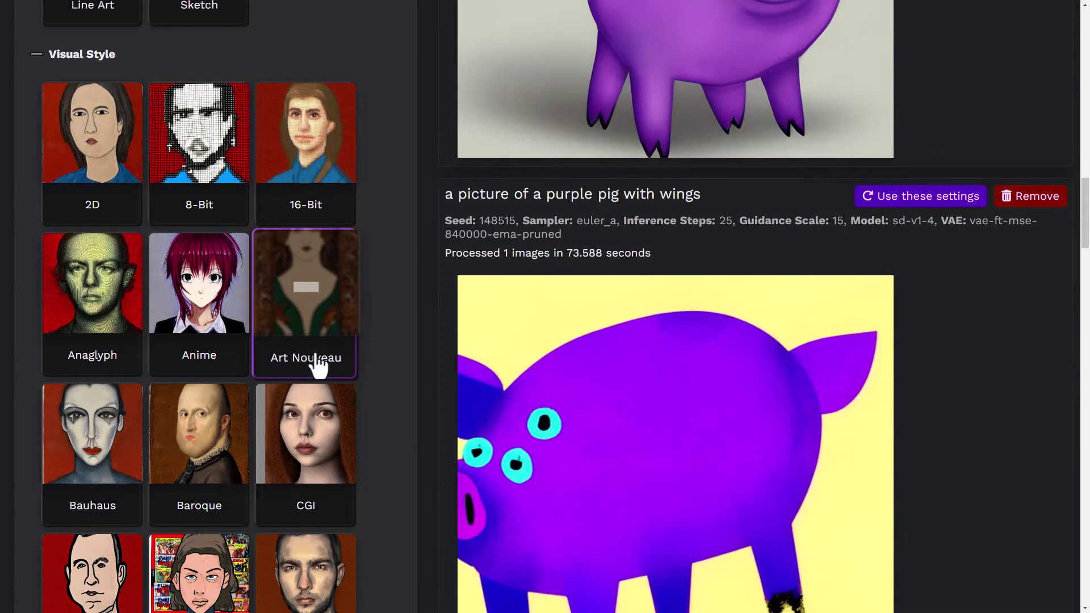
- Lower the guidance scale to 7.5 and generate the winged purple pig
scroll(294, 318, "up", 20)
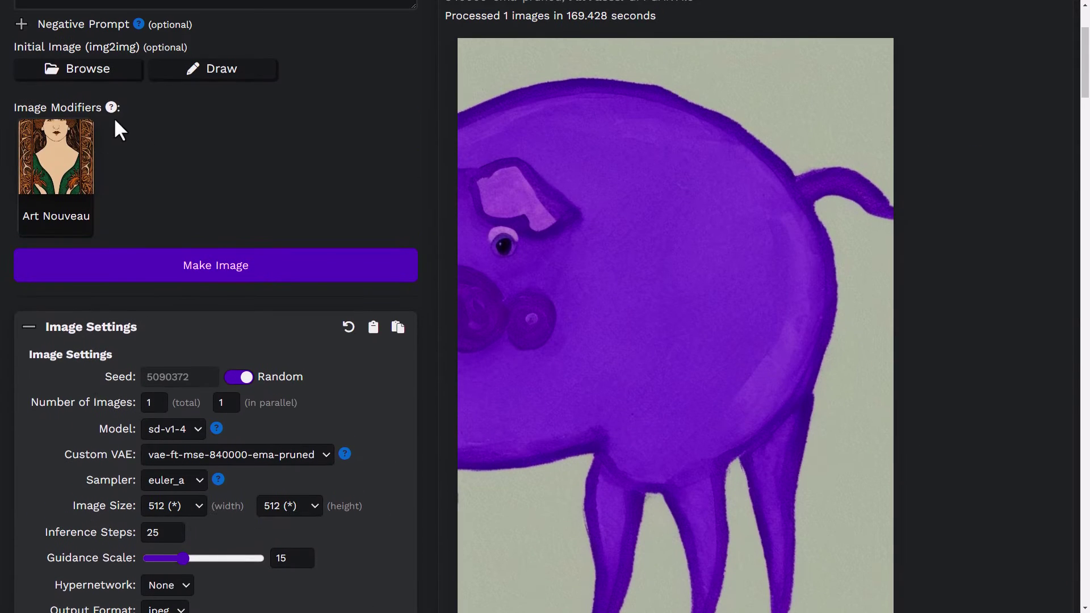
scroll(52, 169, "down", 3)
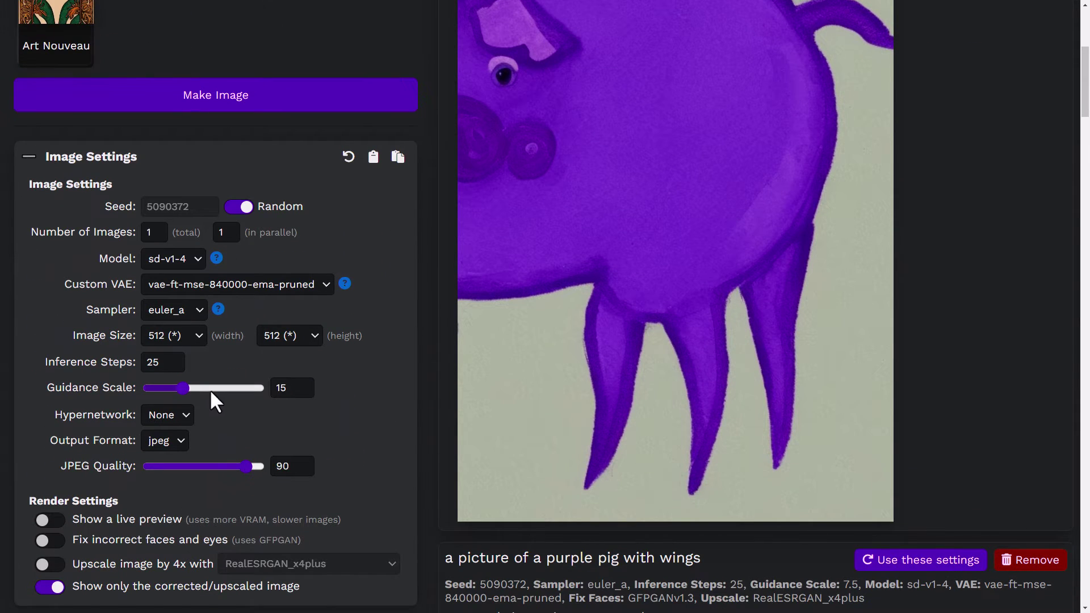
type("7.5")
scroll(292, 357, "up", 4)
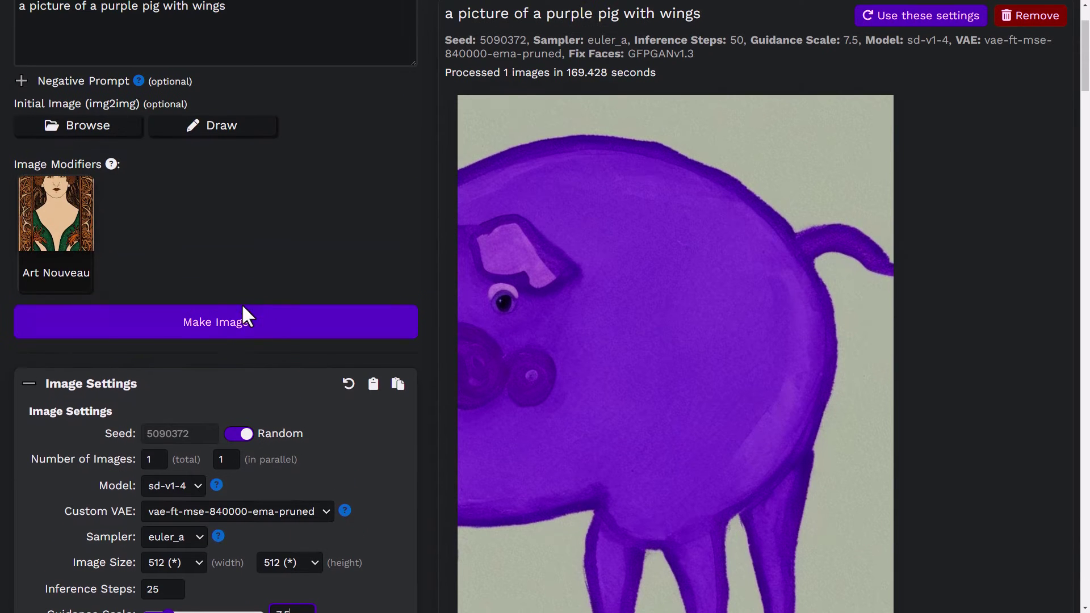
left_click(248, 330)
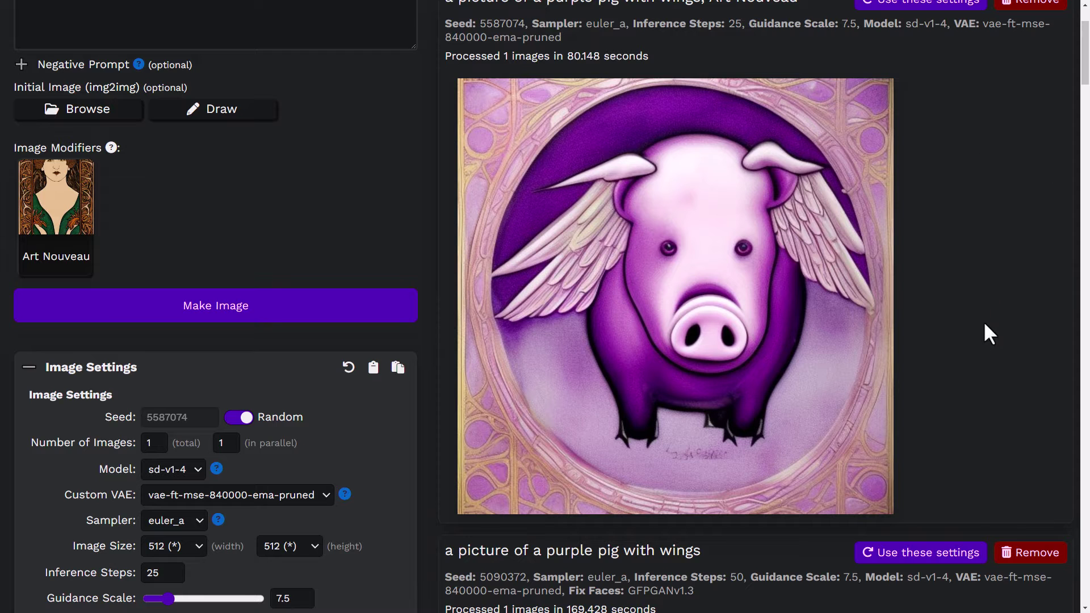
- Upscale the finished Art Nouveau pig result (seed 5587074) with RealESRGAN_x4plus
mouse_move(819, 255)
left_click(863, 210)
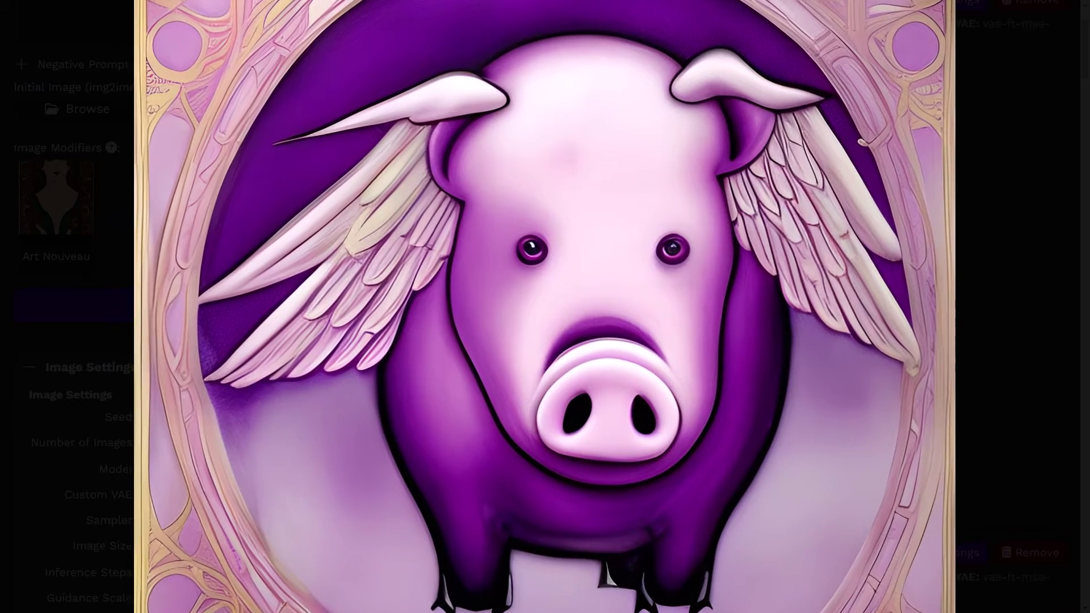
scroll(68, 306, "down", 10)
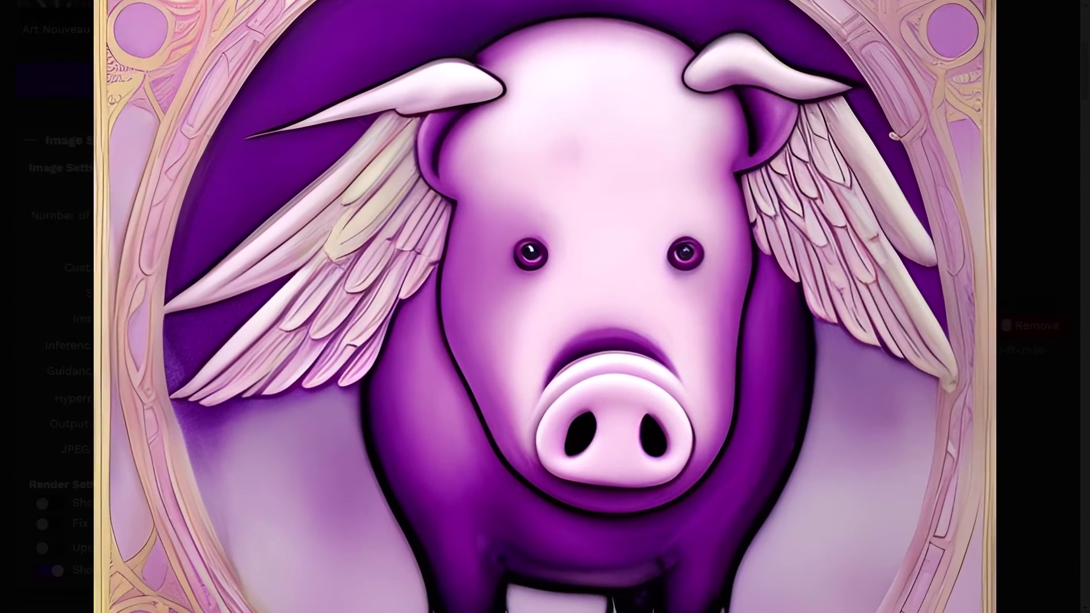
scroll(57, 306, "up", 10)
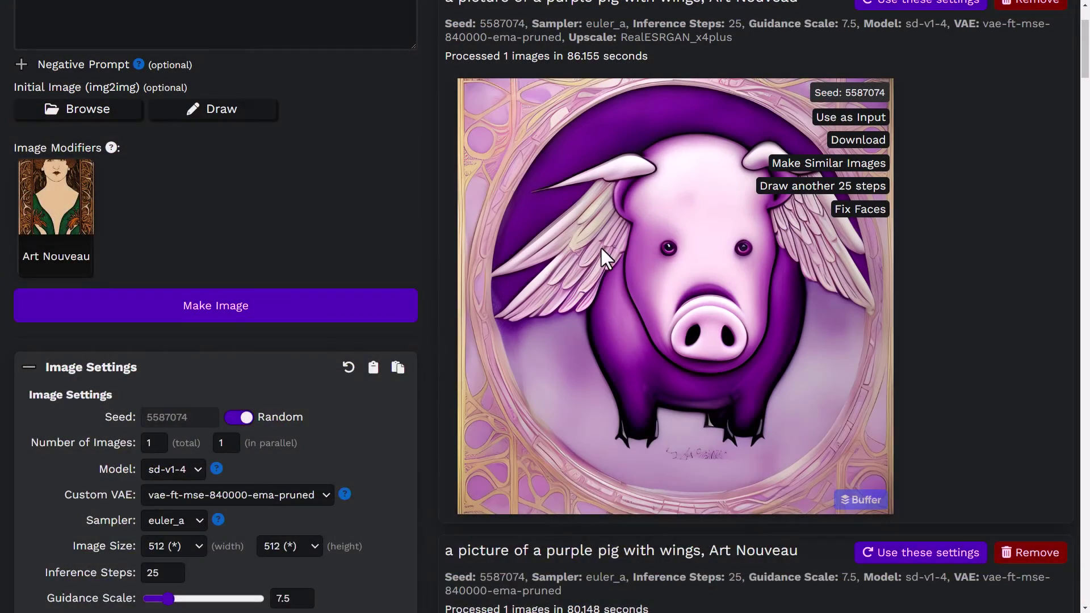
scroll(601, 245, "up", 3)
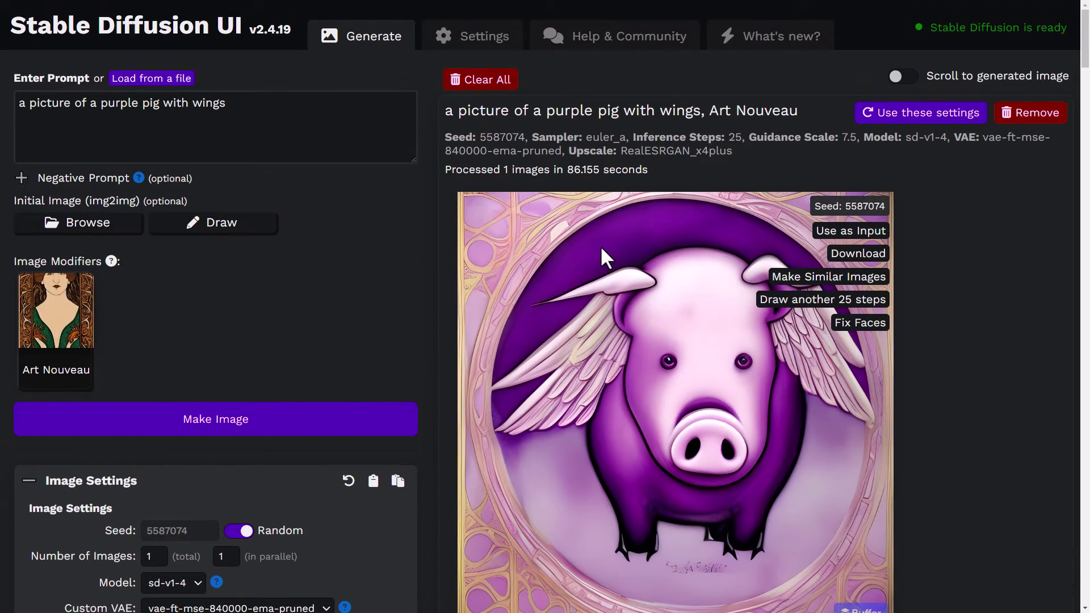
scroll(350, 244, "down", 12)
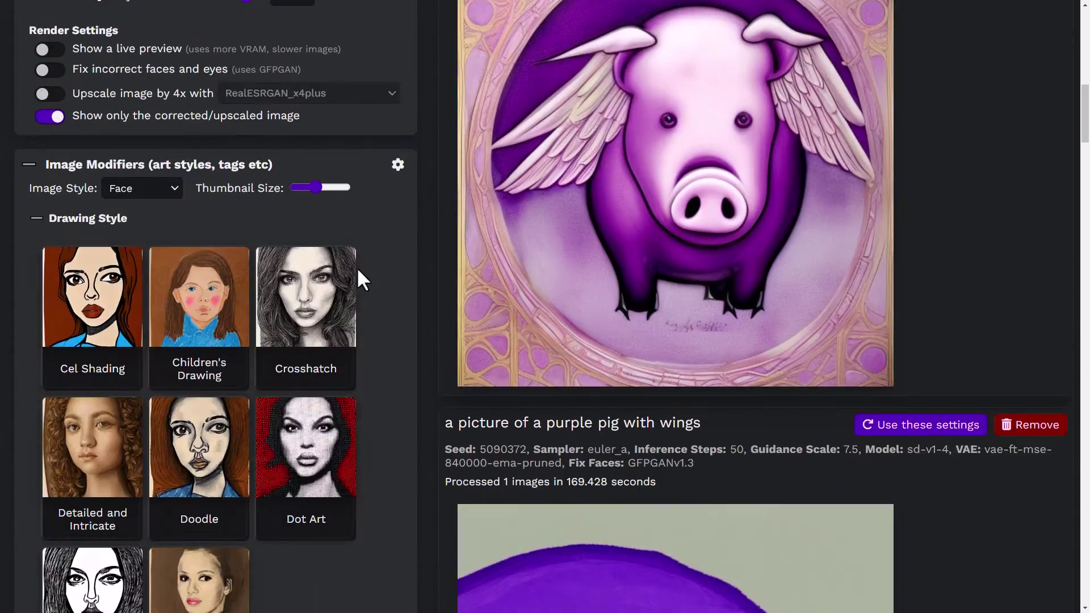
scroll(363, 278, "down", 20)
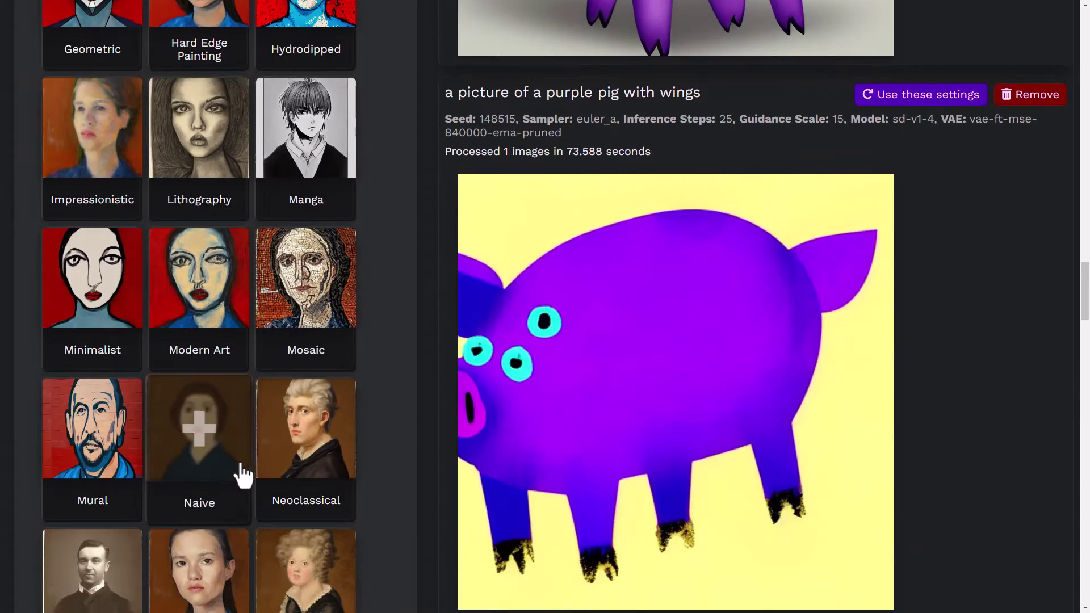
scroll(239, 475, "down", 5)
scroll(256, 448, "up", 6)
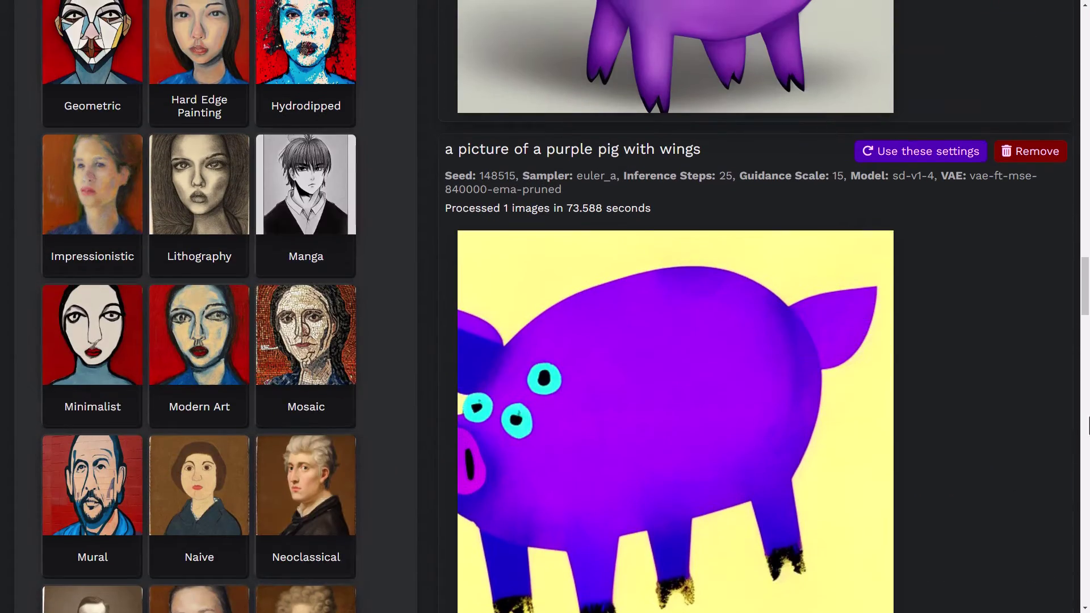
left_click_drag(1084, 294, 1084, 397)
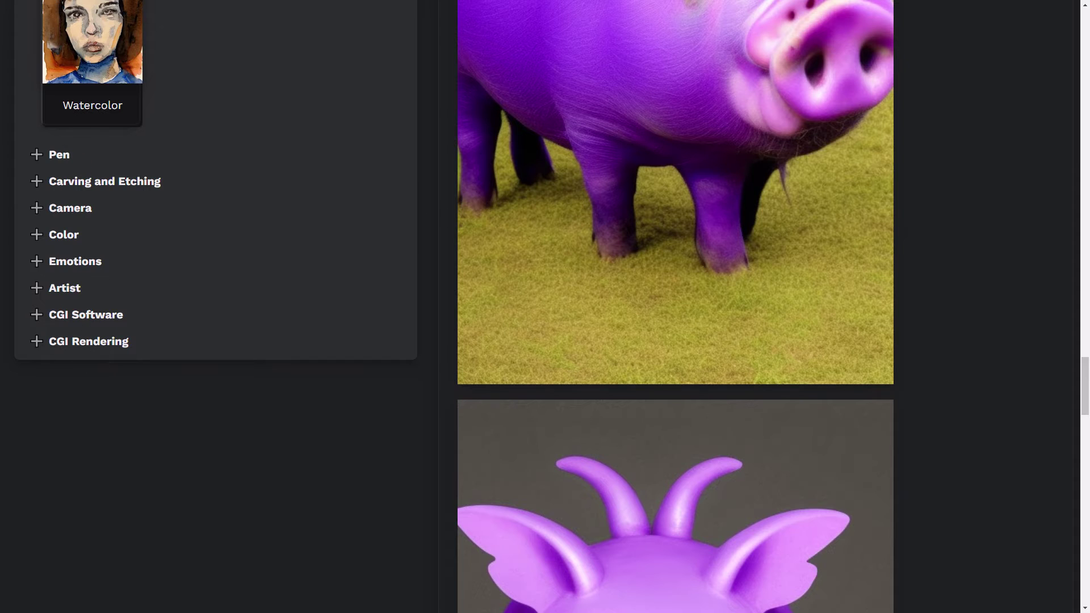
left_click_drag(1087, 404, 1085, 34)
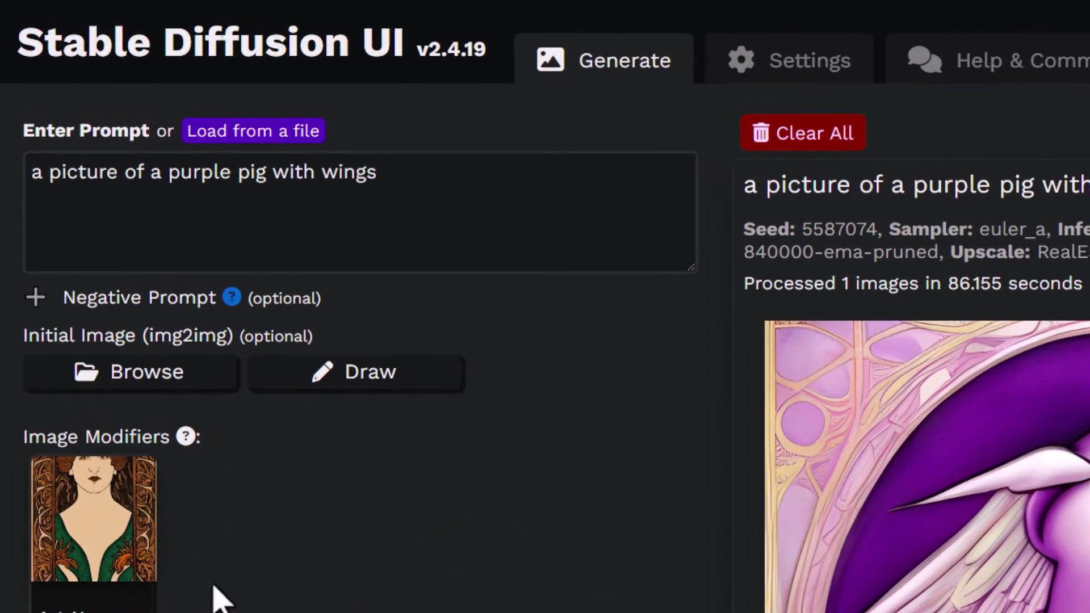
- Load aboutwave.jpg as the initial image
left_click(135, 377)
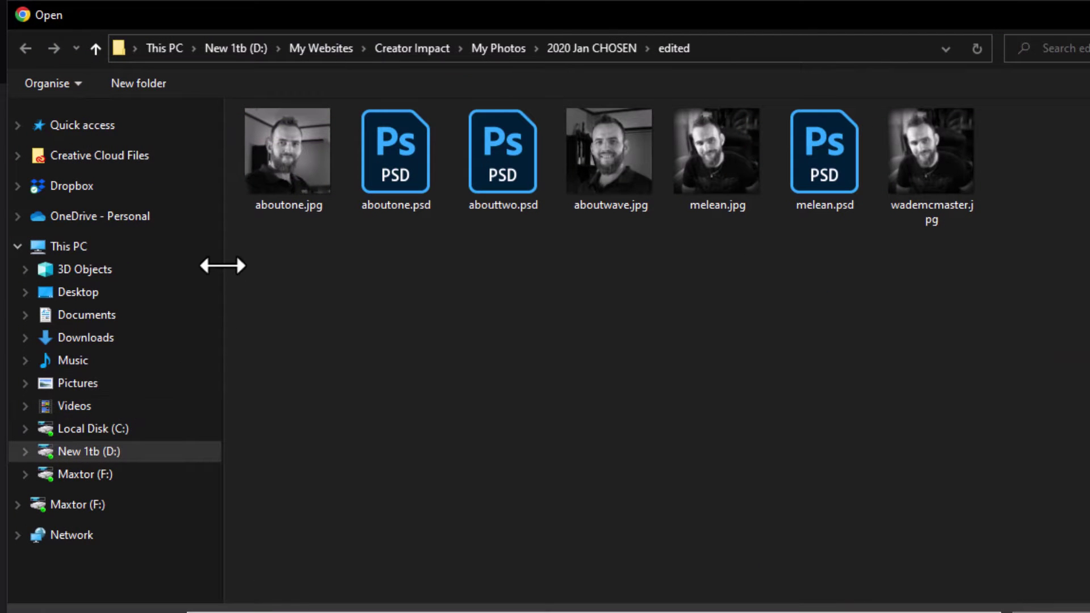
left_click(598, 166)
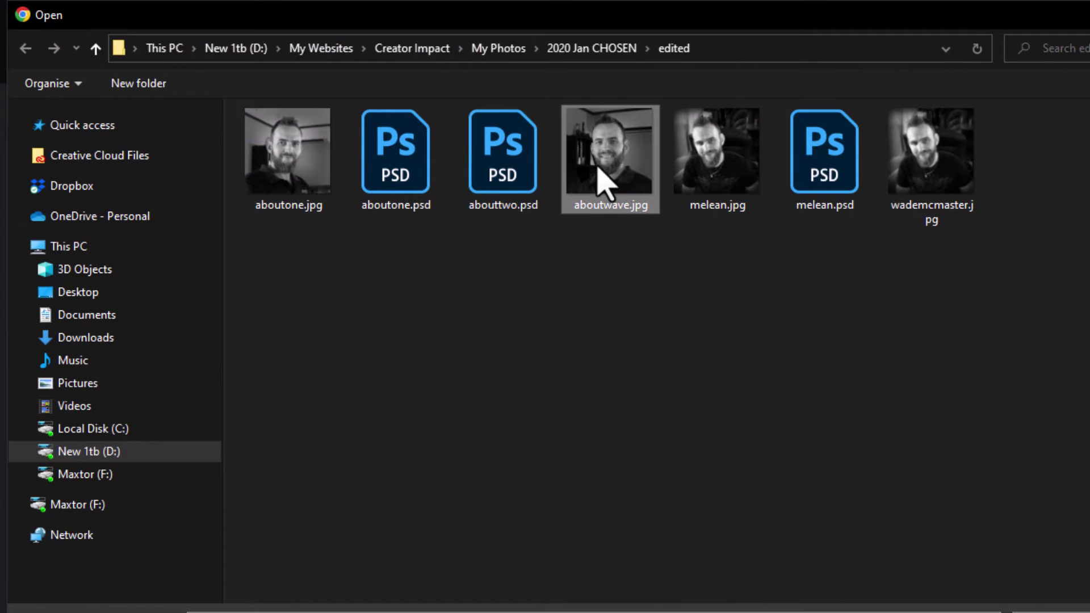
key("Return")
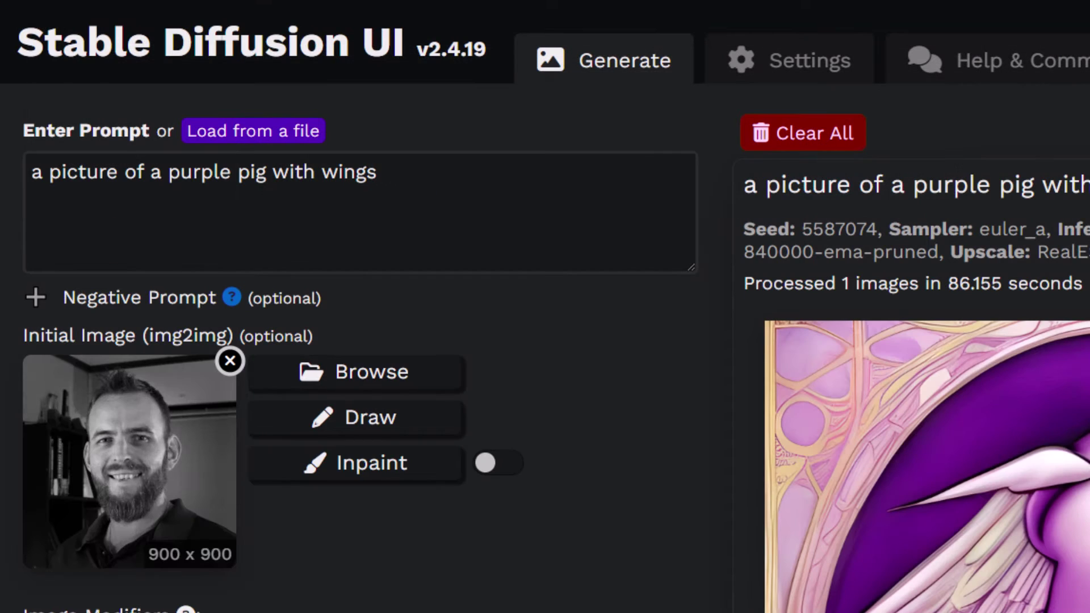
- Replace the pig prompt with 'a man with a beard and sunglasses' and generate
left_click_drag(388, 172, 17, 181)
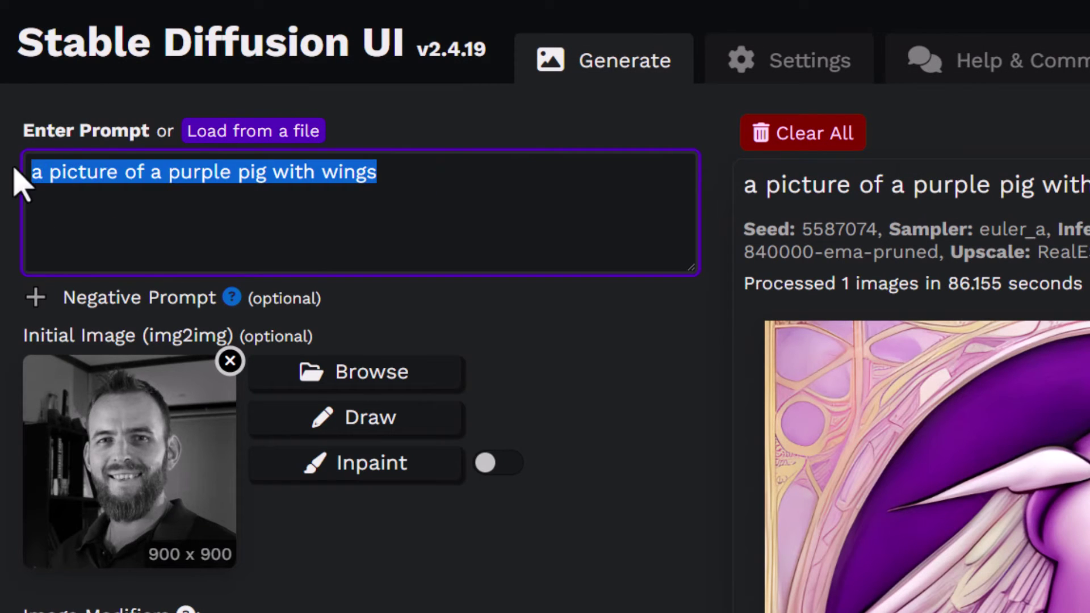
type("a man with a beard and")
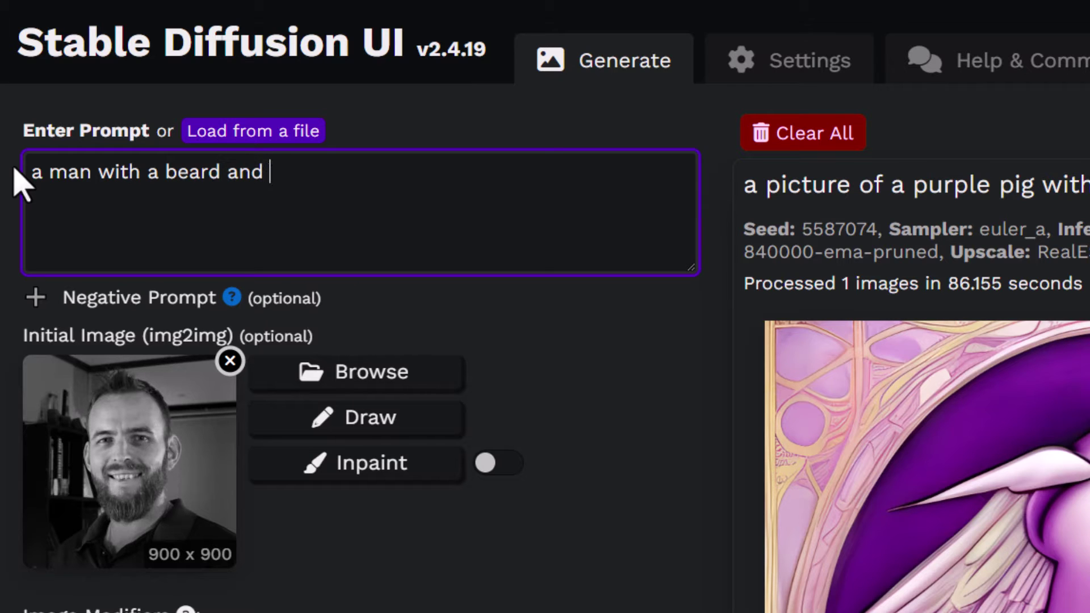
type(" sunglasses")
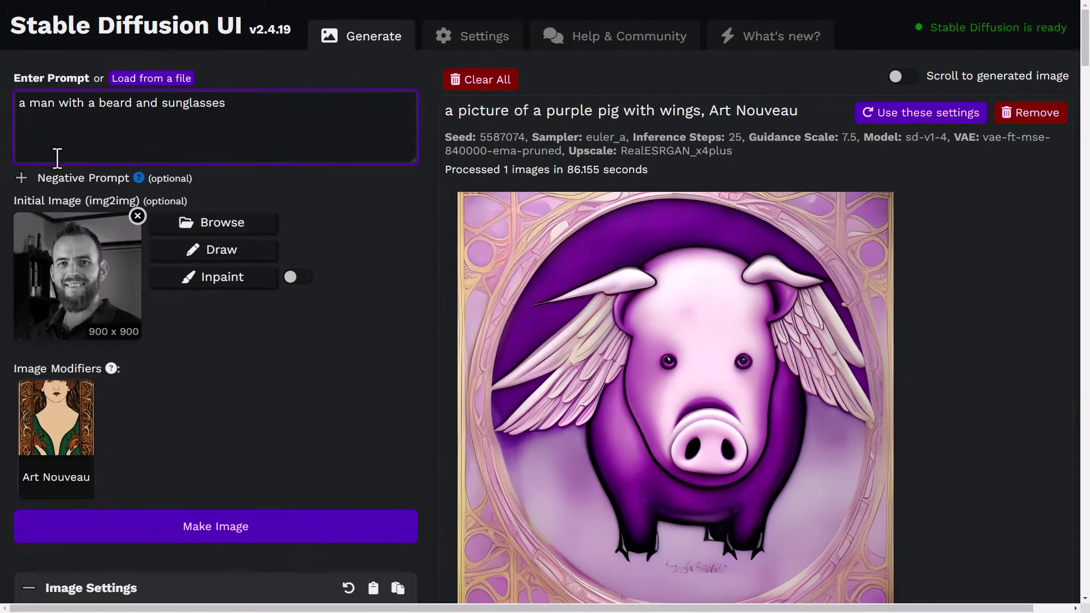
left_click(269, 534)
- Paint black sunglasses over the man's eyes and save the sketch as the initial image
mouse_move(491, 207)
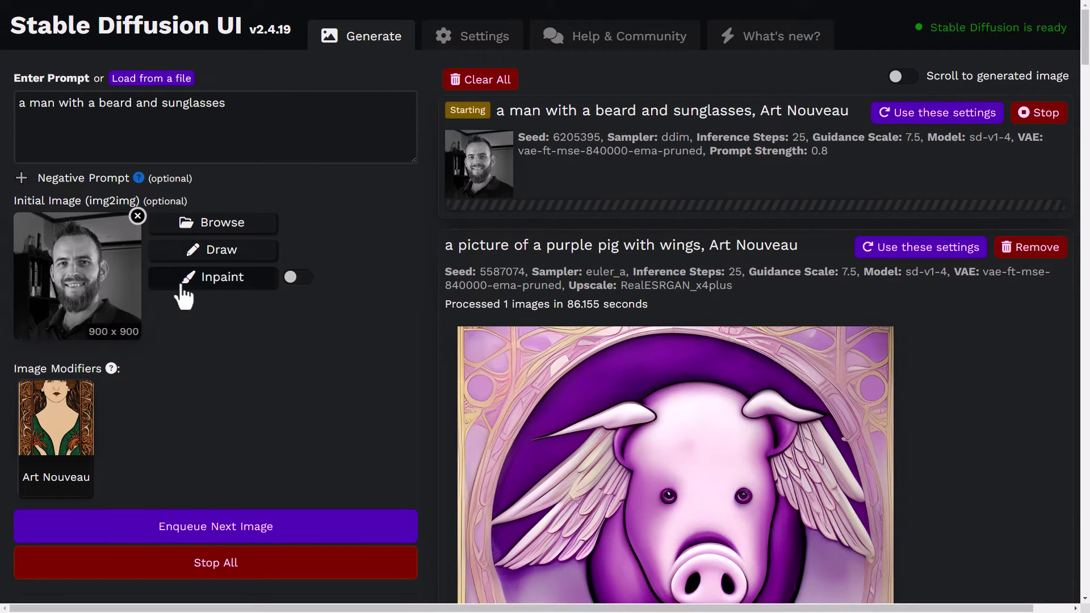
left_click(211, 250)
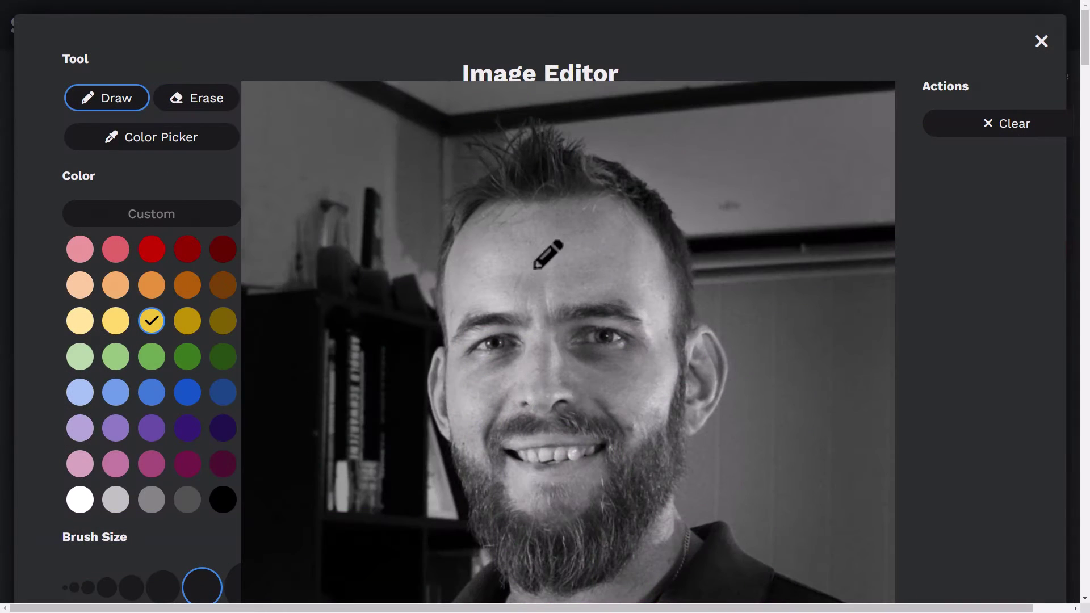
mouse_move(436, 309)
left_mouse_down()
mouse_move(633, 289)
mouse_move(656, 331)
mouse_move(587, 363)
mouse_move(567, 319)
mouse_move(620, 358)
mouse_move(530, 319)
mouse_move(516, 346)
mouse_move(458, 362)
mouse_move(442, 326)
mouse_move(489, 347)
mouse_move(426, 388)
left_mouse_up()
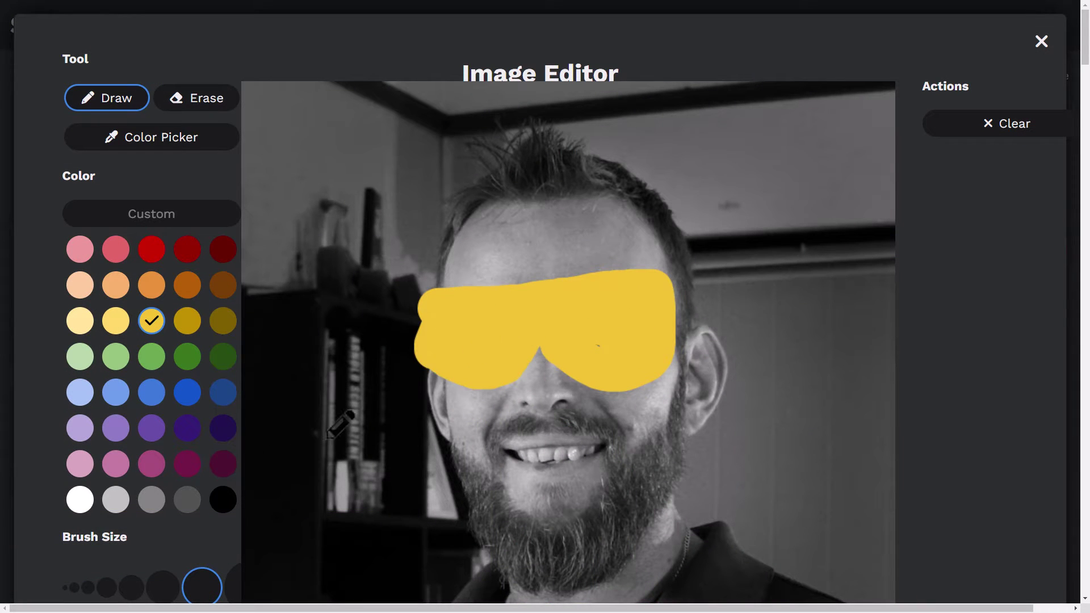
left_click(223, 500)
mouse_move(416, 292)
left_mouse_down()
mouse_move(470, 382)
mouse_move(511, 351)
mouse_move(651, 381)
mouse_move(667, 293)
mouse_move(429, 307)
mouse_move(460, 324)
mouse_move(559, 338)
left_mouse_up()
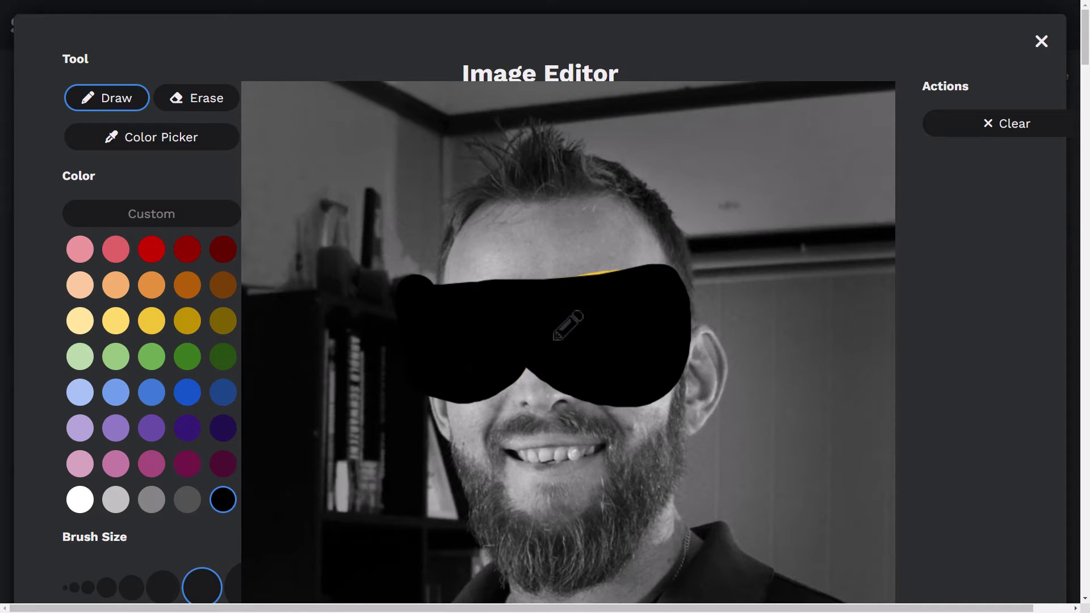
scroll(785, 289, "down", 4)
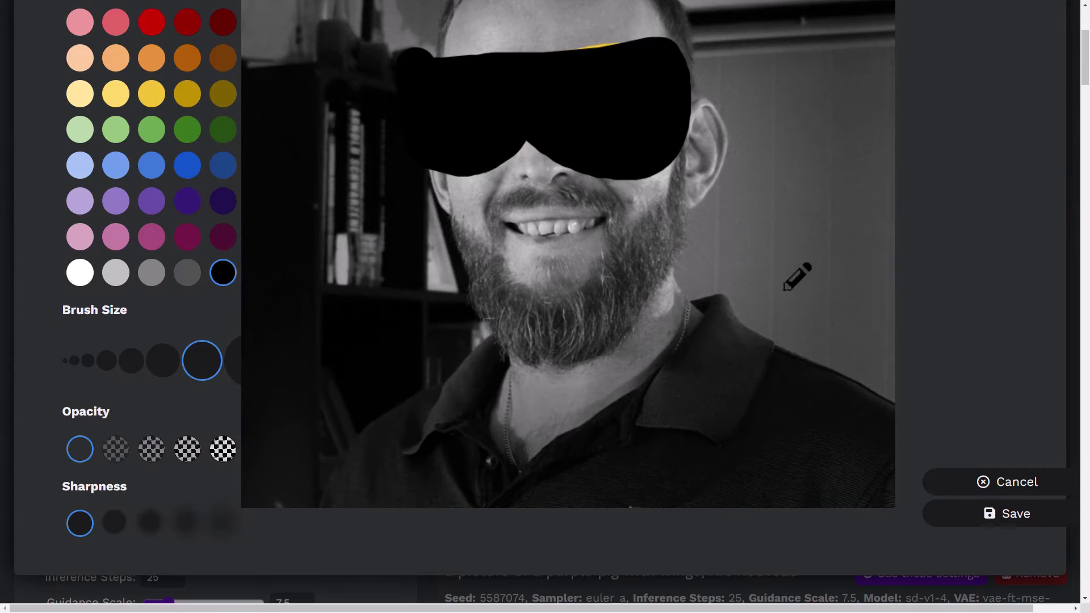
left_click(1017, 518)
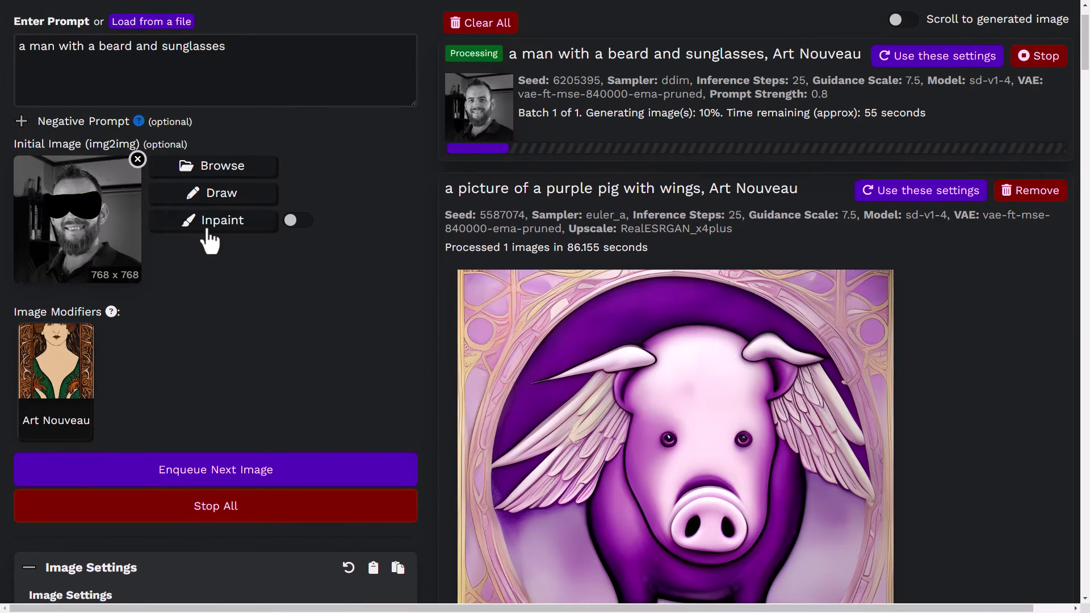
- Turn on inpainting and mask the background along the right edge and around the man's head
left_click(208, 227)
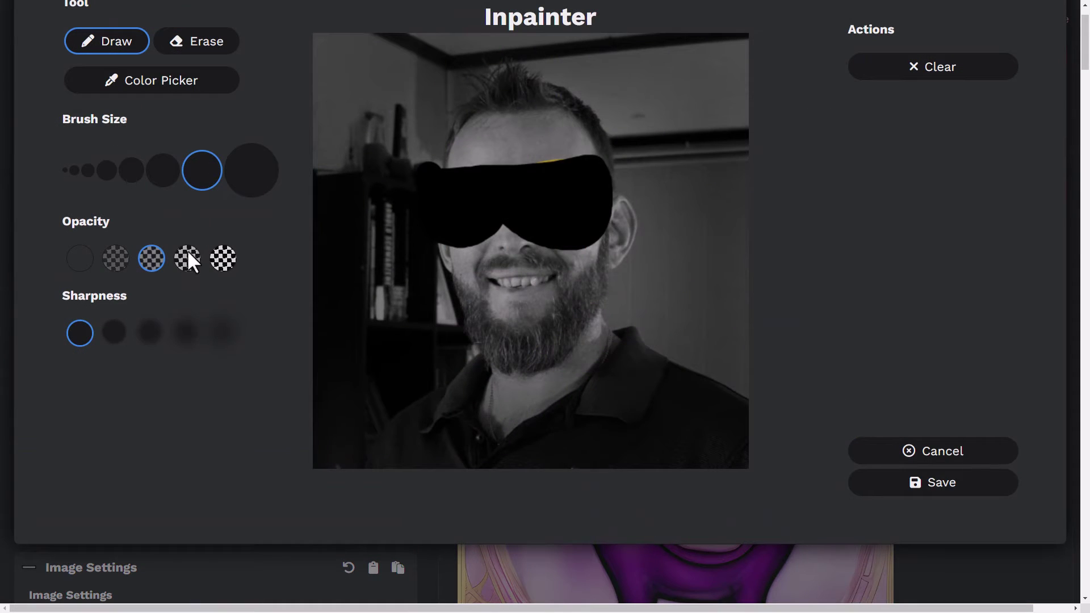
left_click(223, 260)
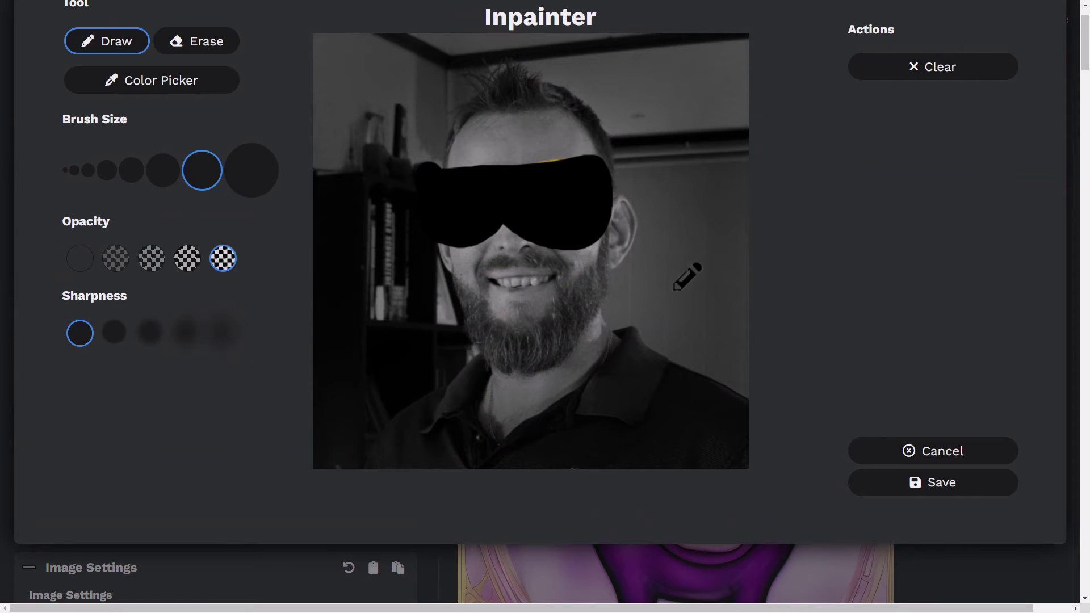
mouse_move(751, 367)
left_mouse_down()
mouse_move(713, 223)
mouse_move(758, 80)
mouse_move(694, 154)
left_mouse_up()
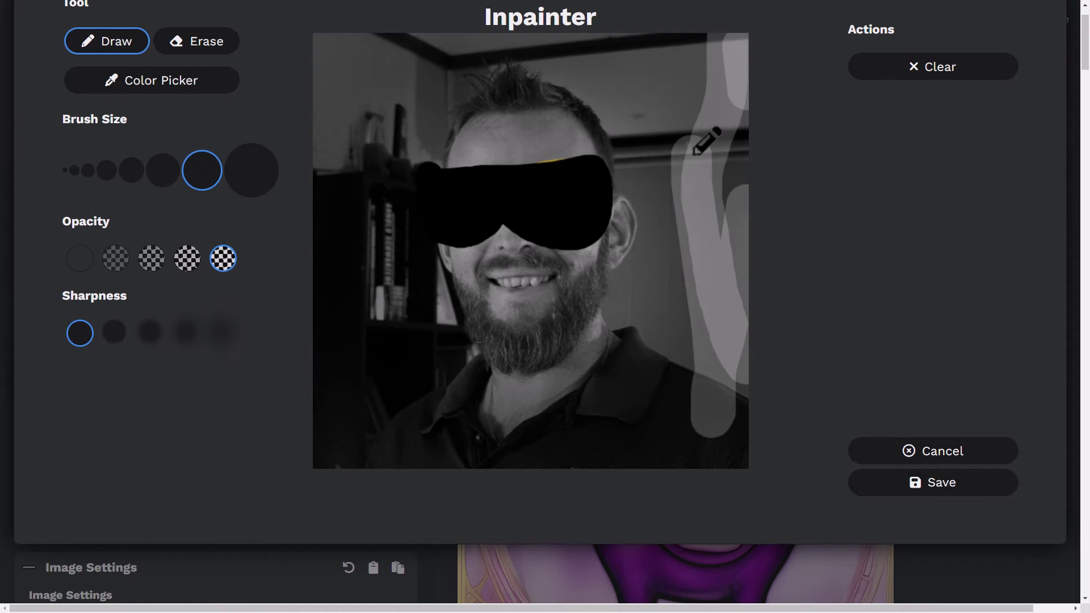
left_click_drag(732, 102, 732, 355)
mouse_move(745, 102)
left_mouse_down()
mouse_move(457, 39)
mouse_move(601, 42)
mouse_move(756, 363)
mouse_move(367, 84)
mouse_move(338, 235)
left_mouse_up()
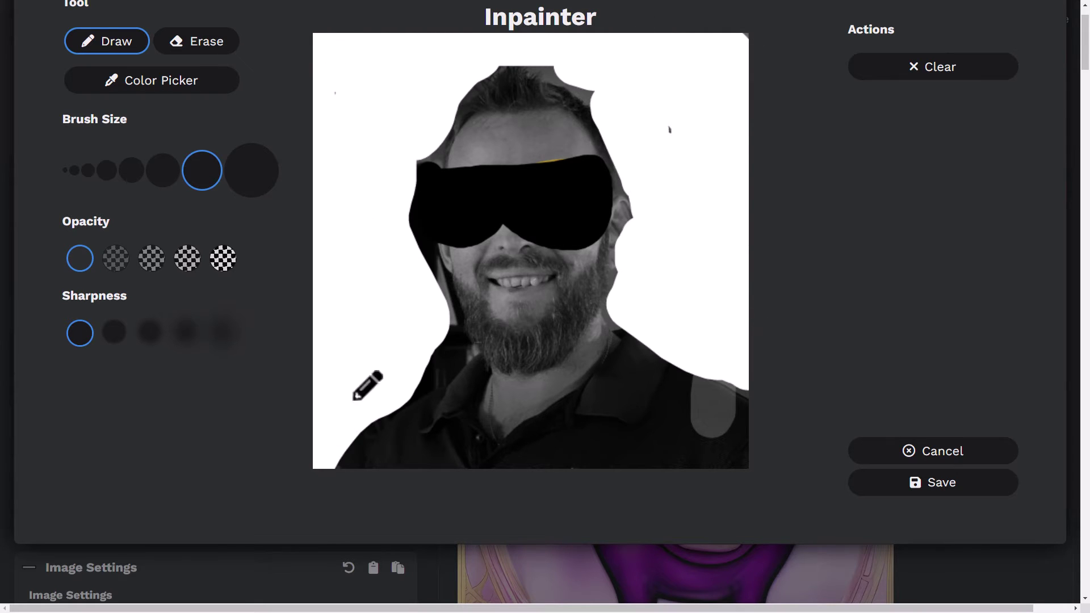
left_click(934, 483)
- Append 'in the sky' to the prompt and remove the Art Nouveau modifier
scroll(231, 114, "up", 2)
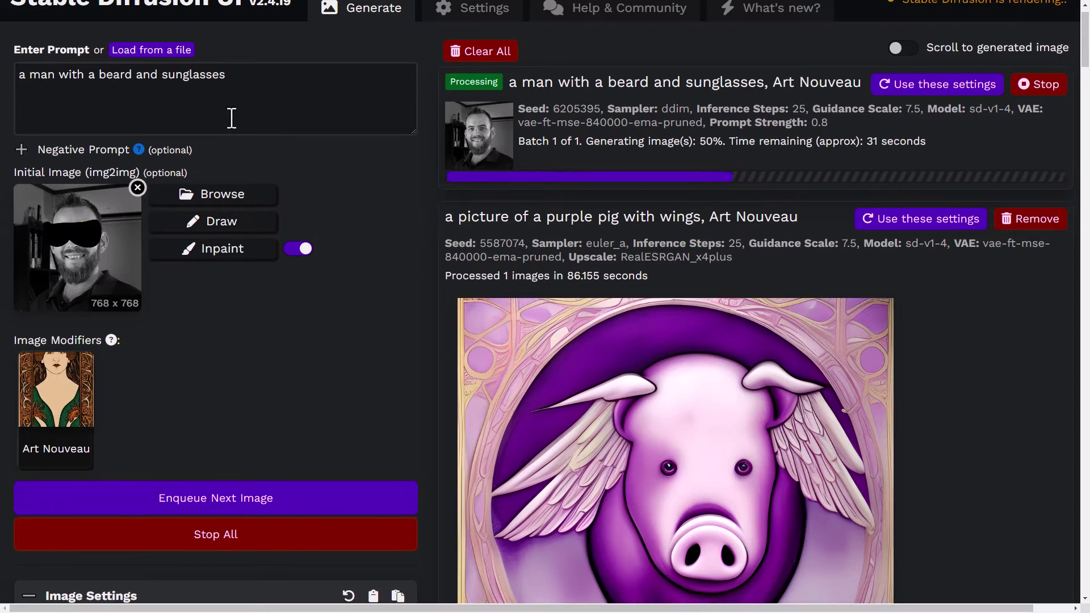
left_click(284, 100)
type("in the sky")
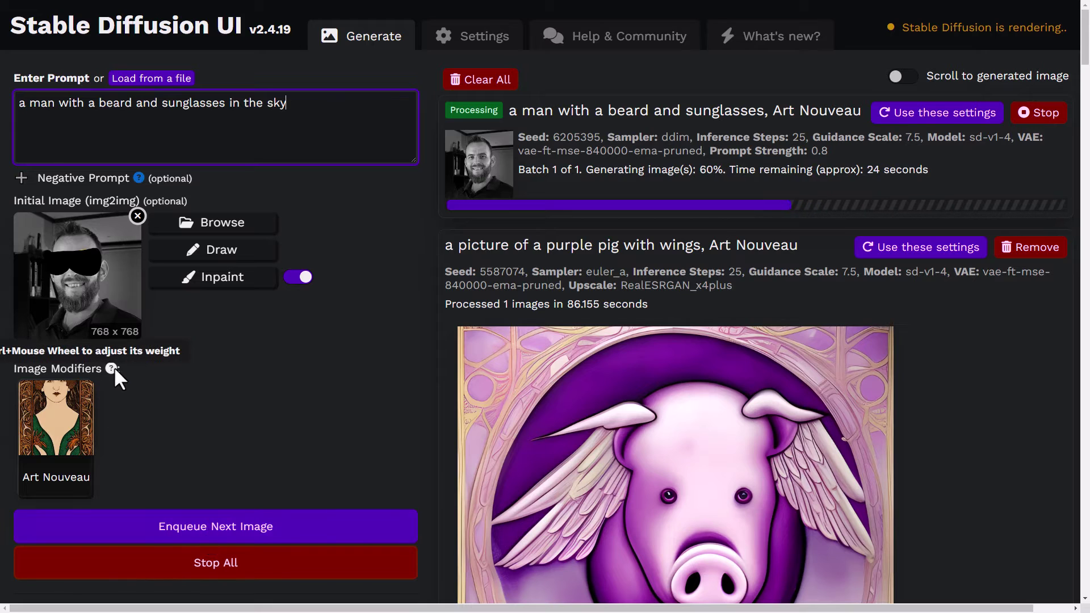
left_click(73, 418)
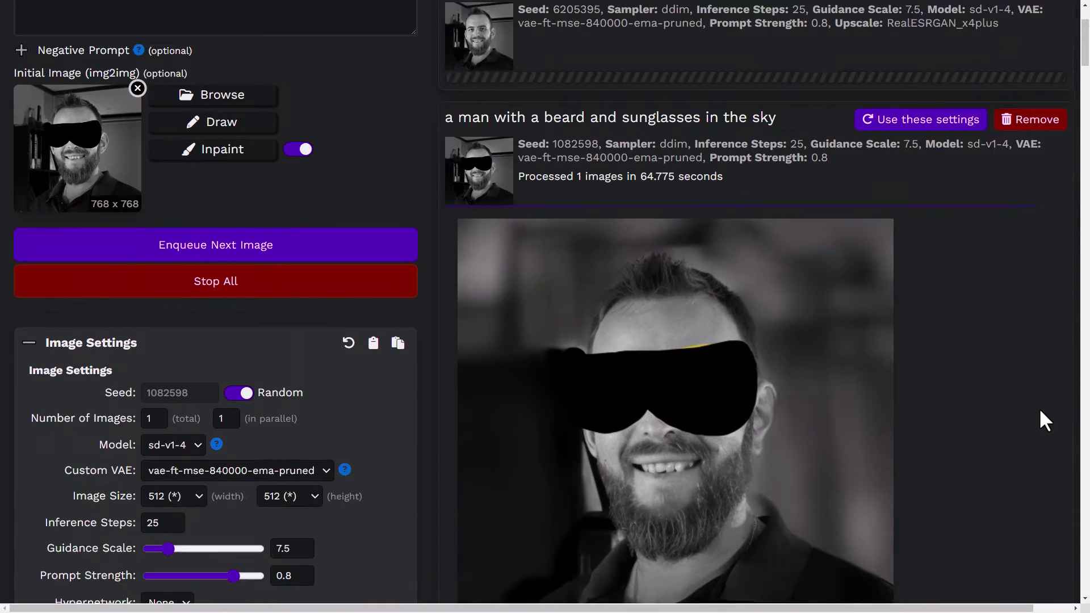
- Turn inpainting off and swap the masked initial image for the original aboutwave.jpg photo
scroll(1038, 408, "down", 3)
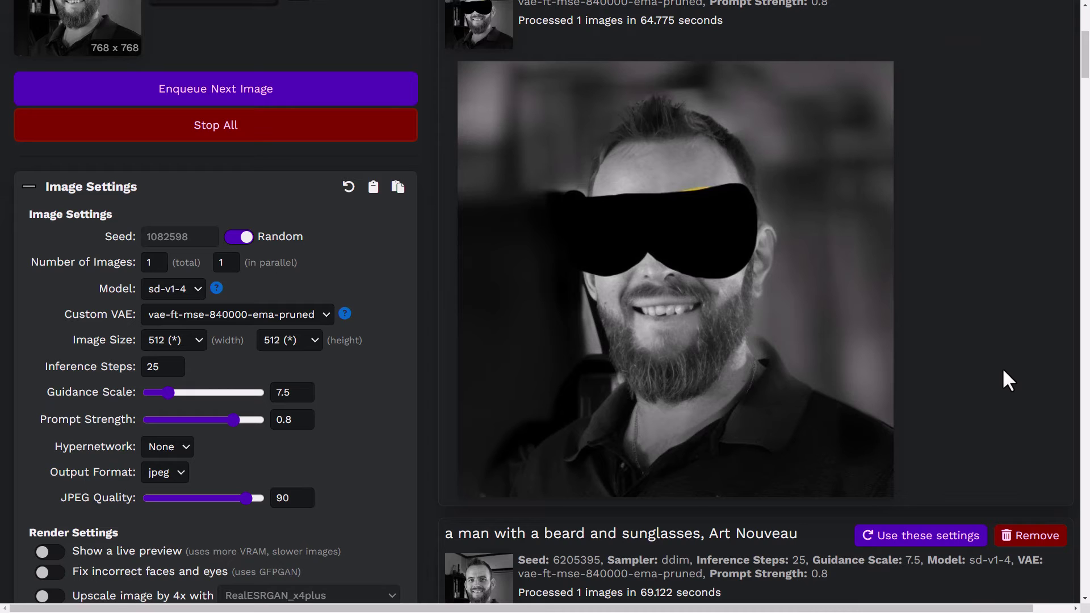
mouse_move(704, 94)
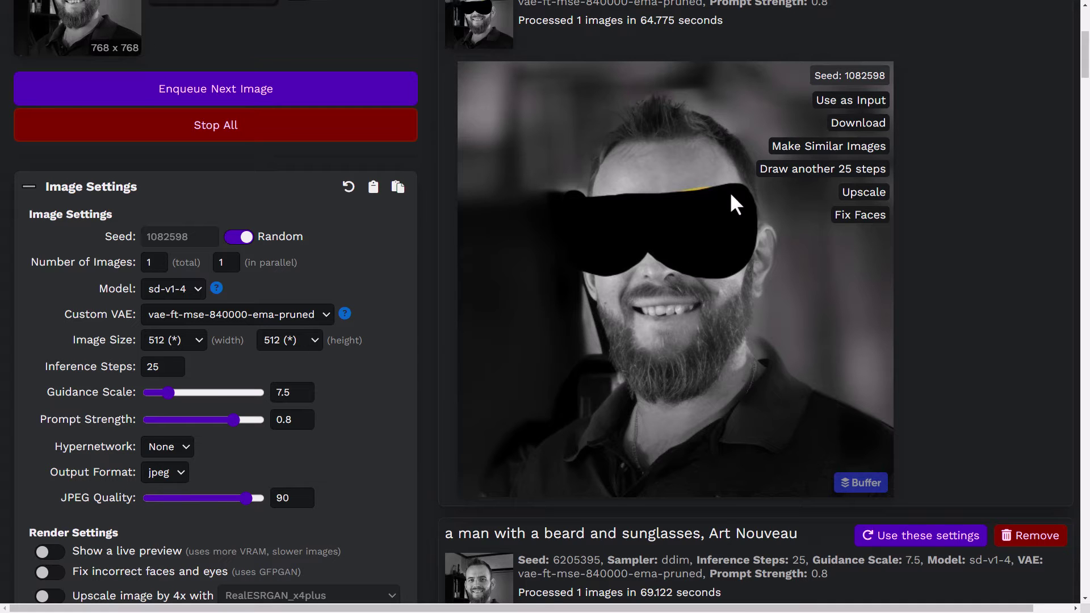
scroll(602, 426, "up", 4)
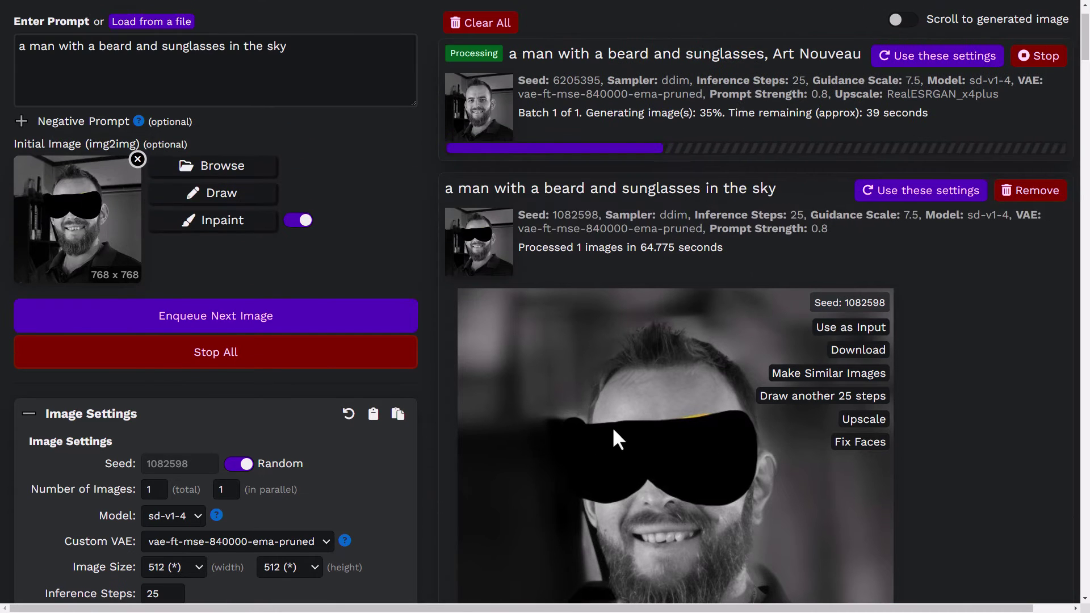
left_click(304, 220)
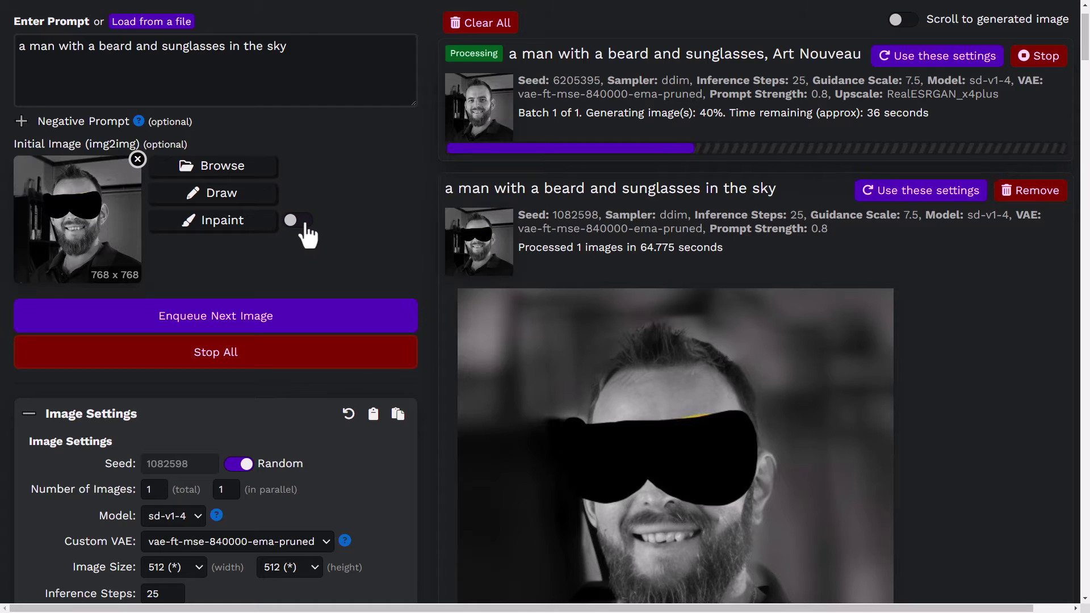
left_click(137, 159)
left_click(134, 165)
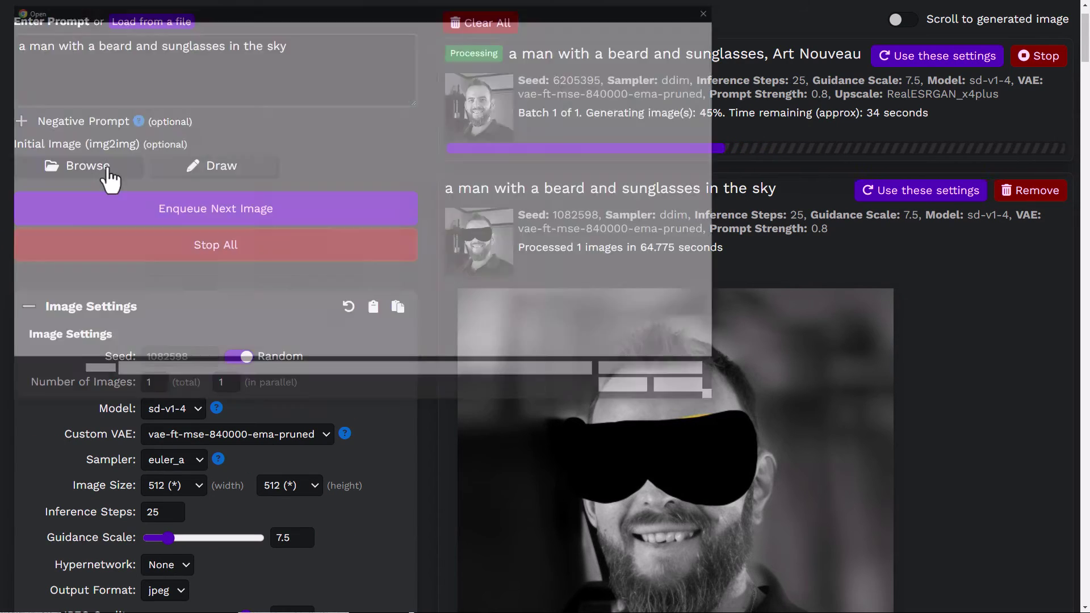
double_click(373, 96)
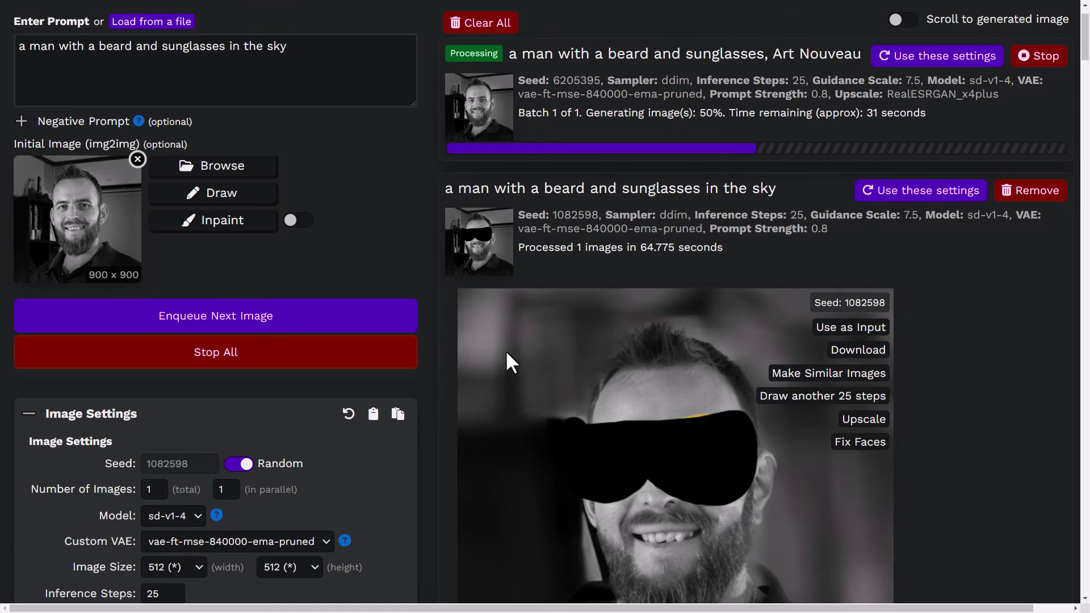
- Mask the man's eyes for inpainting and change the prompt ending to 'massive eyes and pointy ears'
left_click(226, 233)
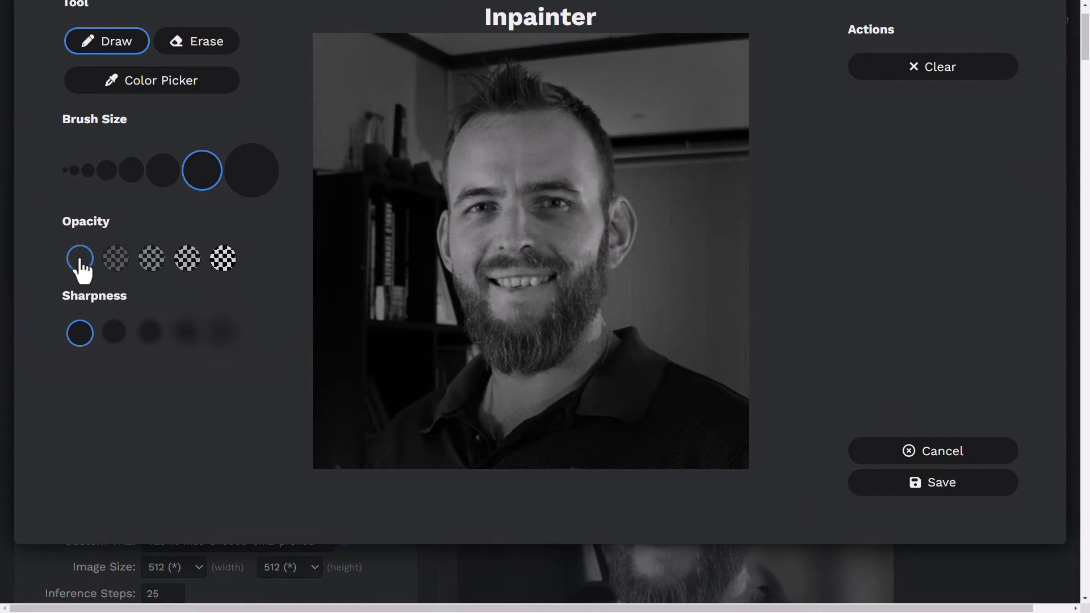
mouse_move(471, 221)
left_mouse_down()
mouse_move(556, 204)
mouse_move(575, 190)
mouse_move(500, 186)
mouse_move(459, 200)
mouse_move(563, 229)
mouse_move(548, 196)
left_mouse_up()
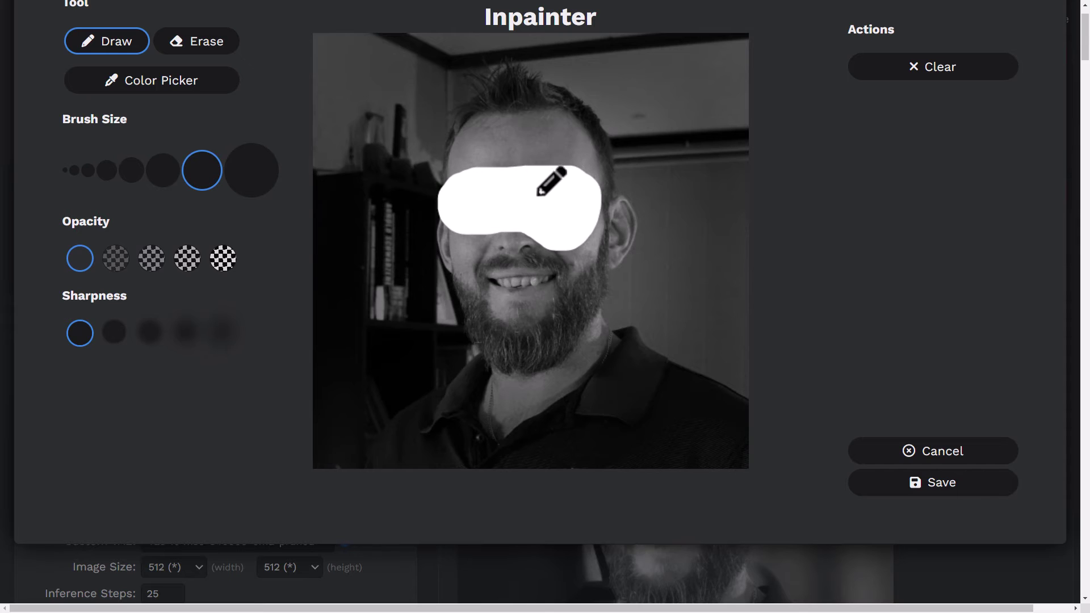
mouse_move(475, 191)
left_mouse_down()
mouse_move(452, 232)
mouse_move(490, 187)
left_mouse_up()
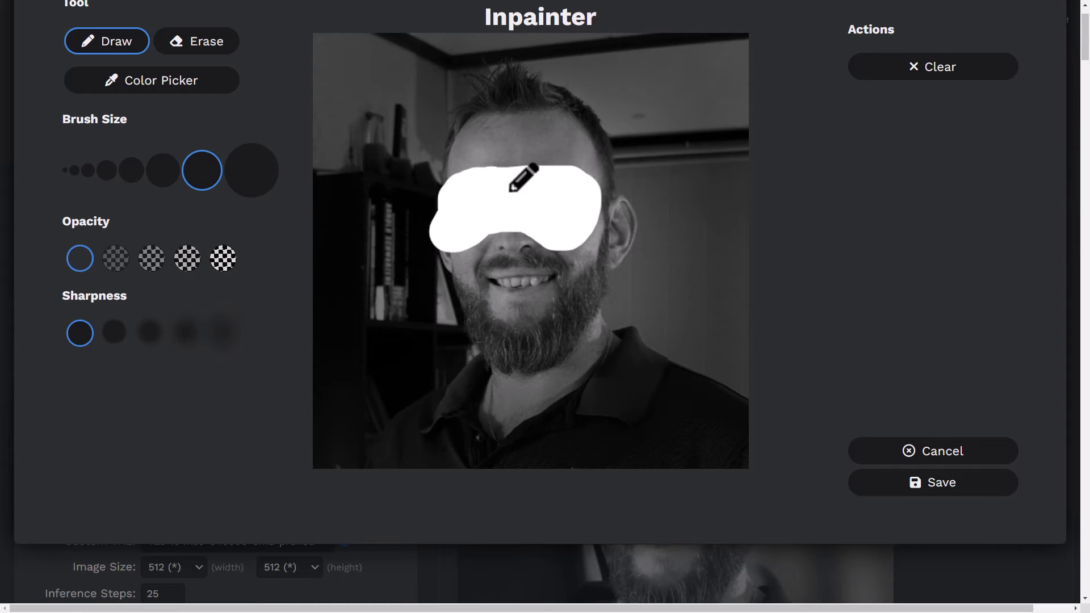
mouse_move(647, 197)
left_mouse_down()
mouse_move(629, 245)
mouse_move(632, 194)
left_mouse_up()
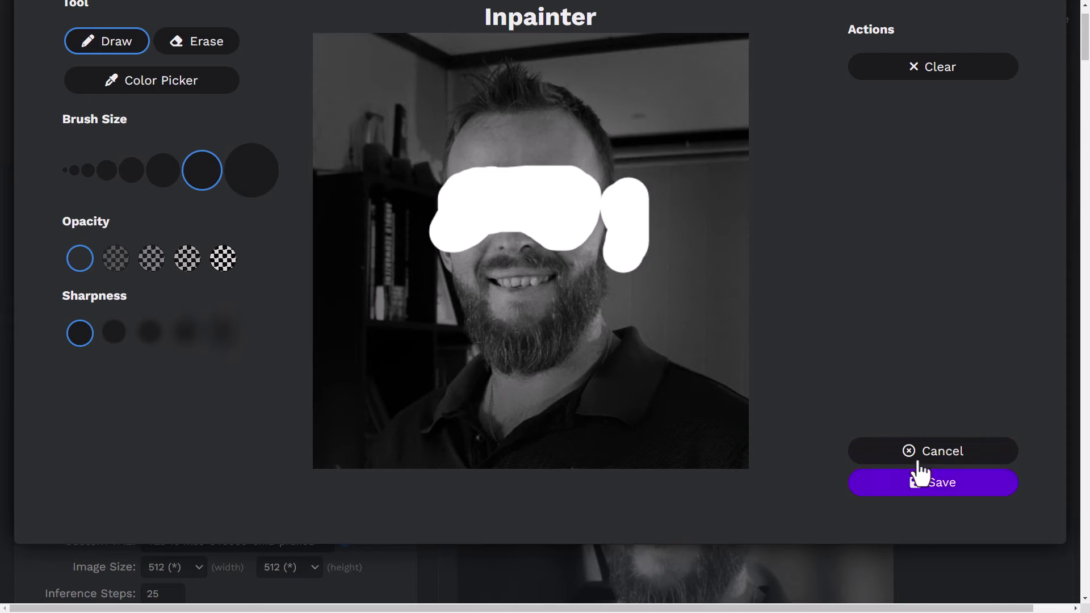
left_click(917, 480)
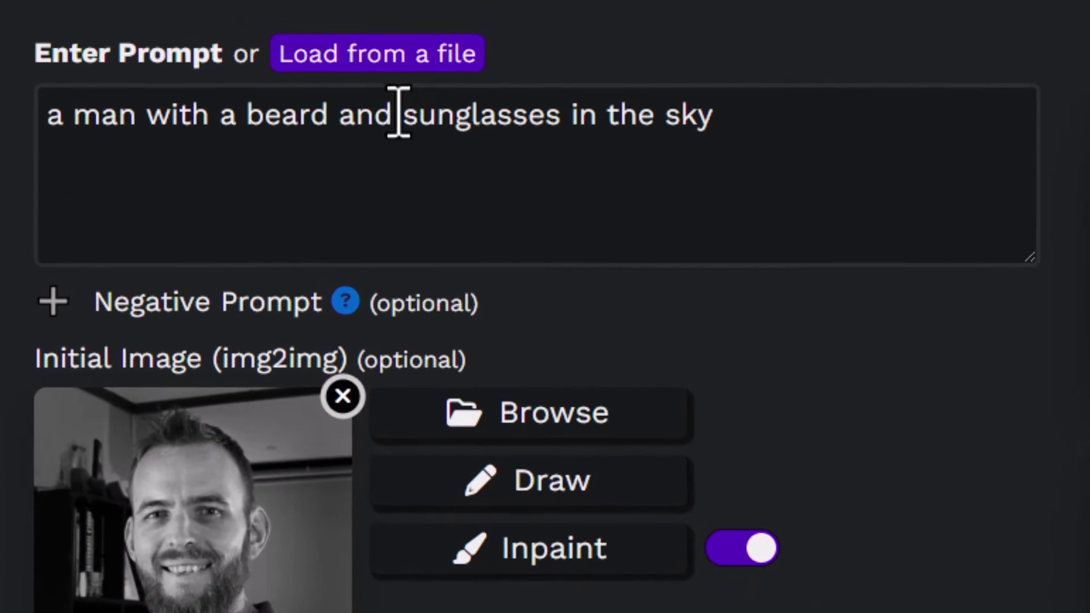
left_click_drag(160, 46, 331, 49)
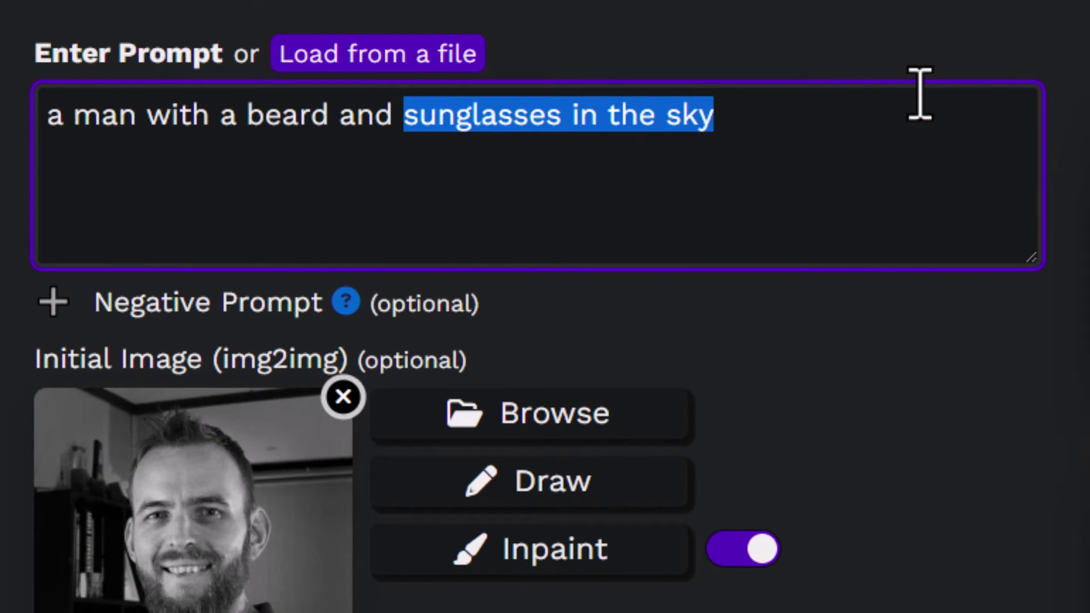
type("ma")
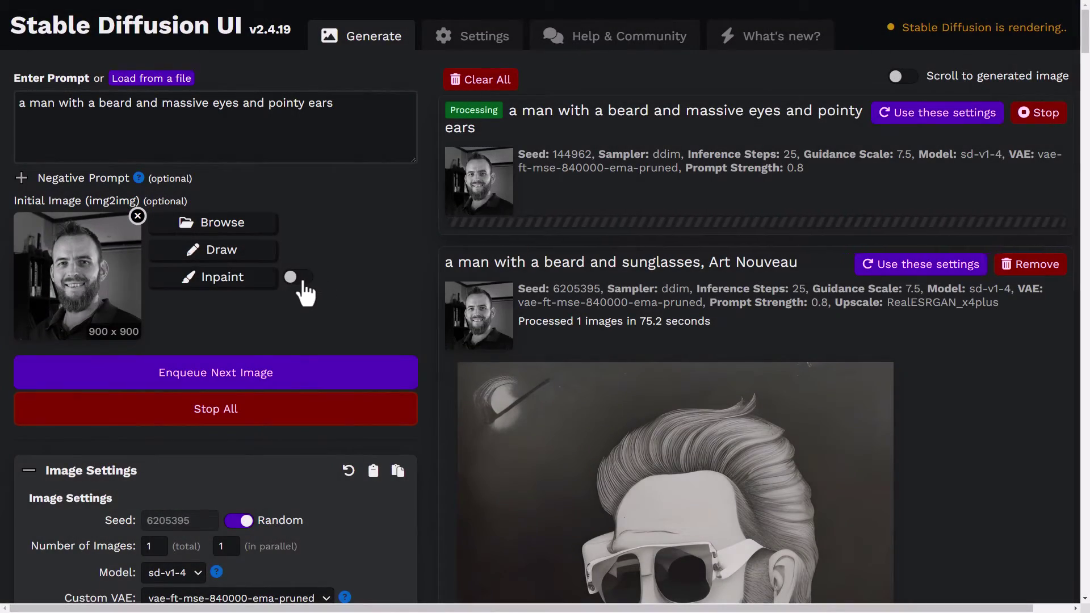
- Paint dark red hair and a green beard on the photo and save it as the initial image
left_click(294, 277)
left_click(294, 277)
left_click(205, 251)
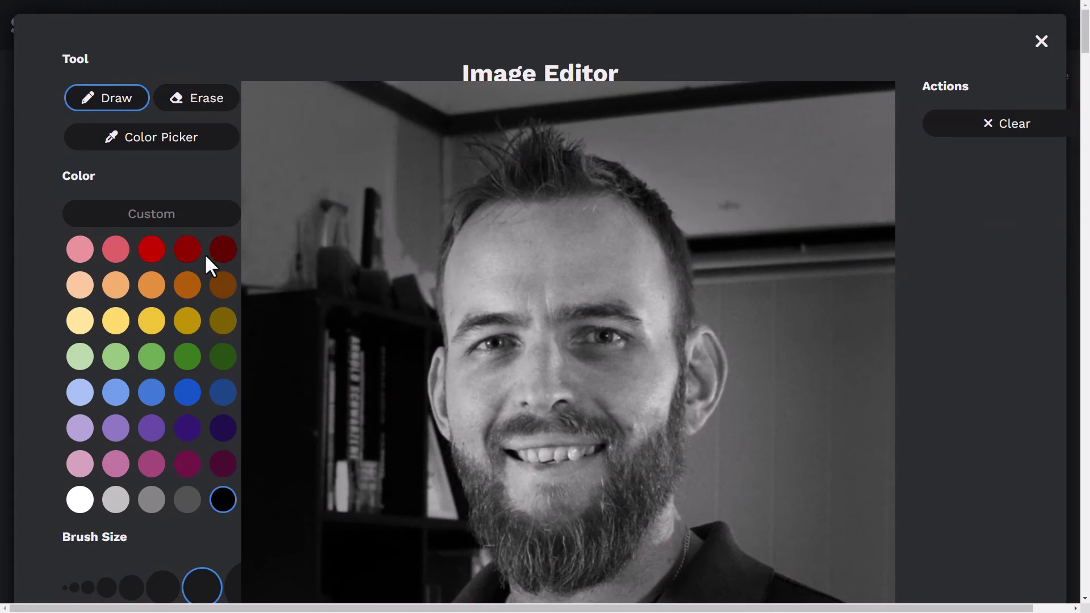
scroll(230, 177, "down", 2)
left_click(188, 143)
mouse_move(434, 206)
left_mouse_down()
mouse_move(450, 104)
mouse_move(503, 35)
mouse_move(627, 30)
mouse_move(694, 112)
mouse_move(680, 210)
mouse_move(672, 143)
mouse_move(594, 48)
mouse_move(442, 80)
mouse_move(519, 68)
mouse_move(518, 97)
left_mouse_up()
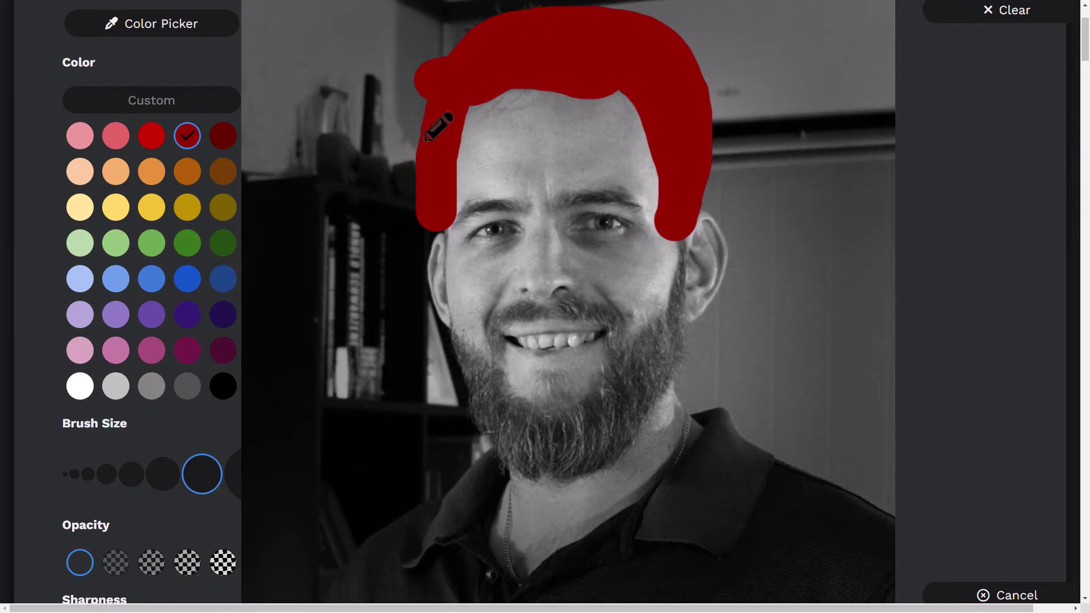
left_click(154, 244)
mouse_move(685, 265)
left_mouse_down()
mouse_move(647, 412)
mouse_move(550, 468)
mouse_move(481, 432)
mouse_move(451, 341)
mouse_move(522, 399)
mouse_move(617, 402)
mouse_move(639, 380)
mouse_move(501, 311)
mouse_move(490, 362)
left_mouse_up()
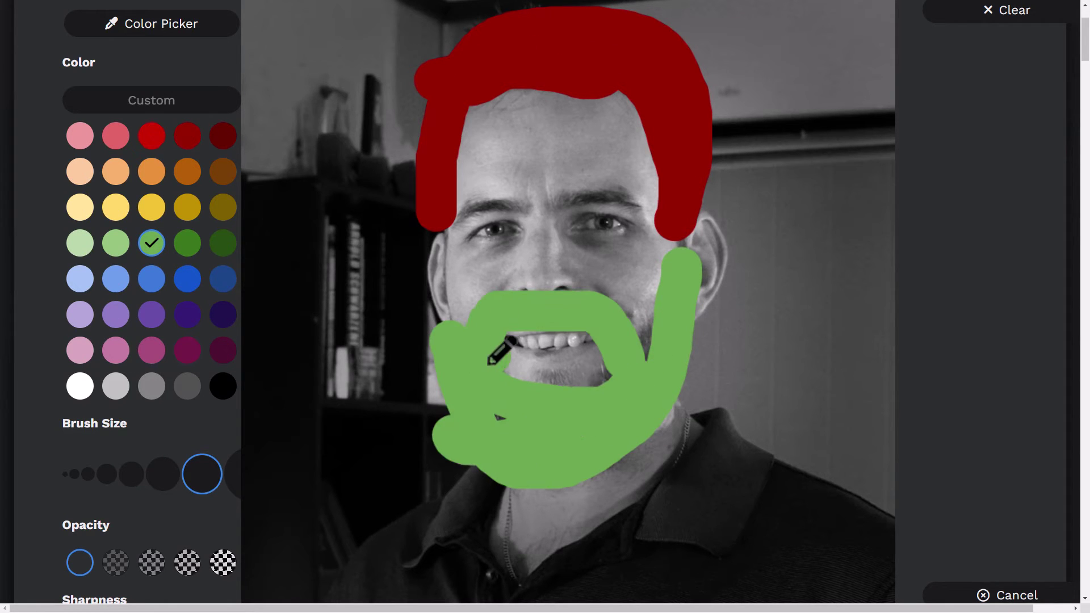
scroll(929, 405, "down", 3)
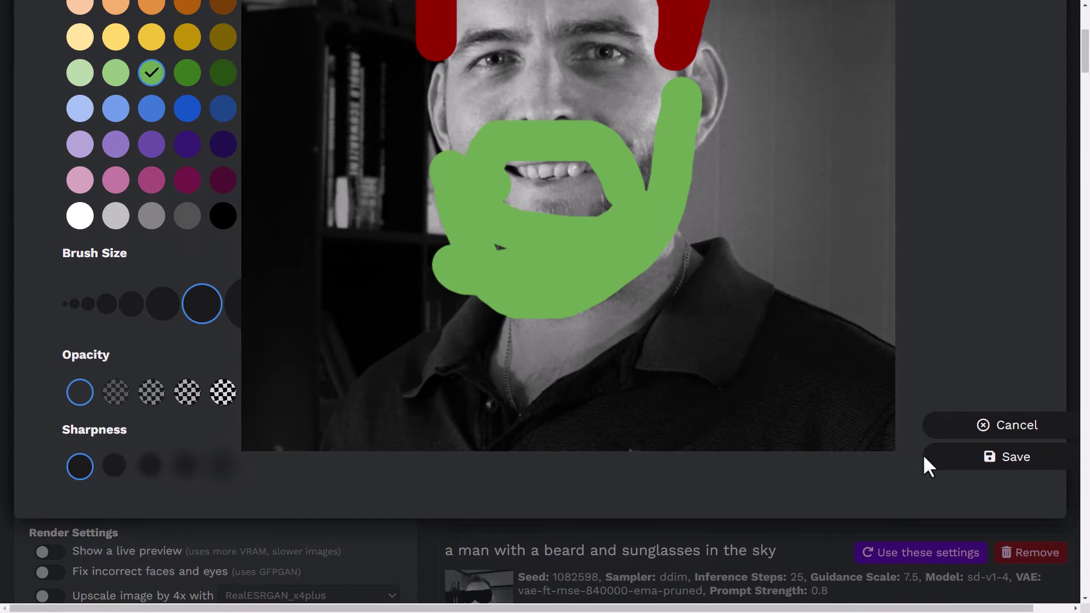
left_click(995, 460)
scroll(155, 196, "up", 3)
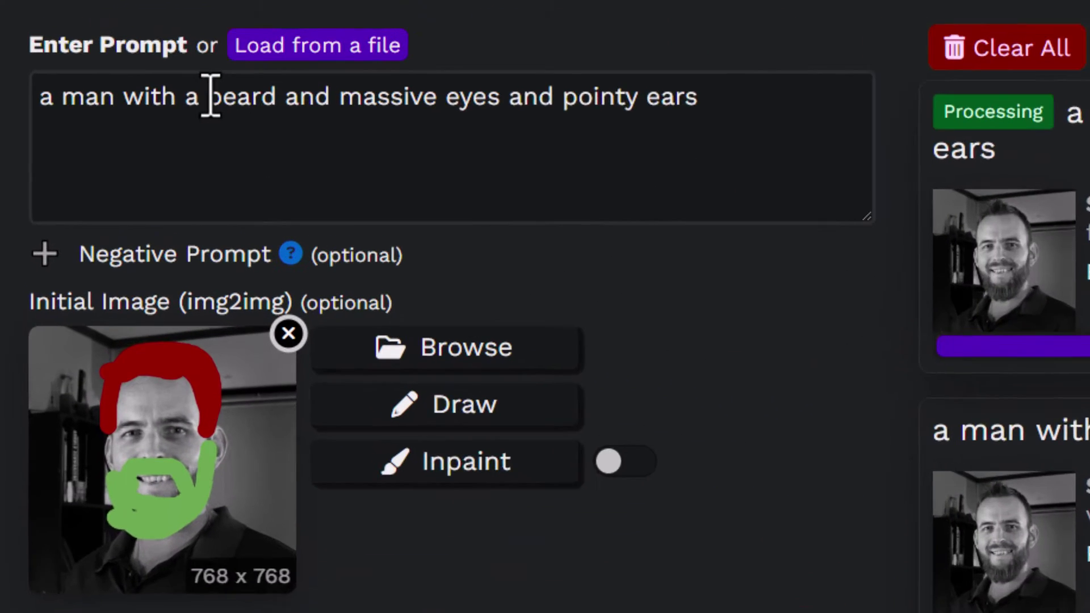
- Change the prompt to 'a man with a green beard and red hair' and queue the render
left_click(98, 46)
type("green")
left_click(478, 111)
key("shift+End")
type("re")
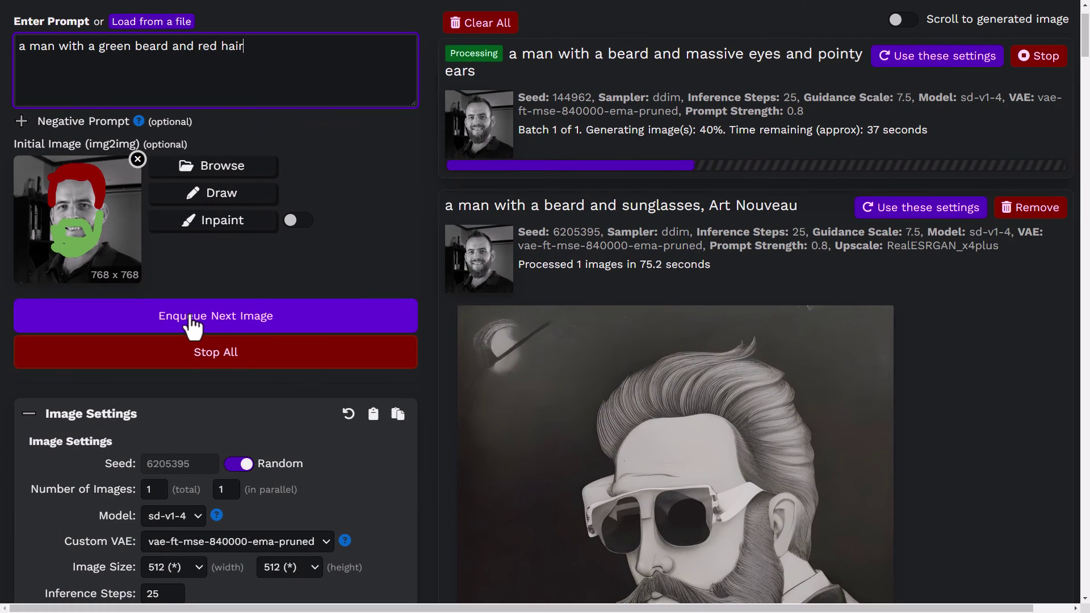
left_click(340, 569)
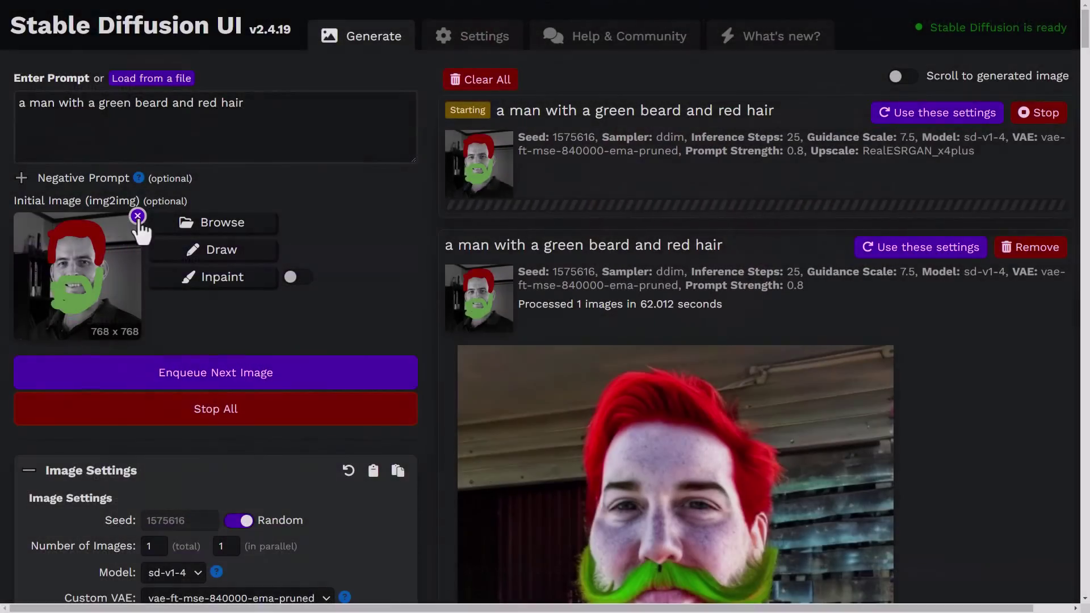
- Remove the current initial image and start a blank drawing canvas
left_click(139, 214)
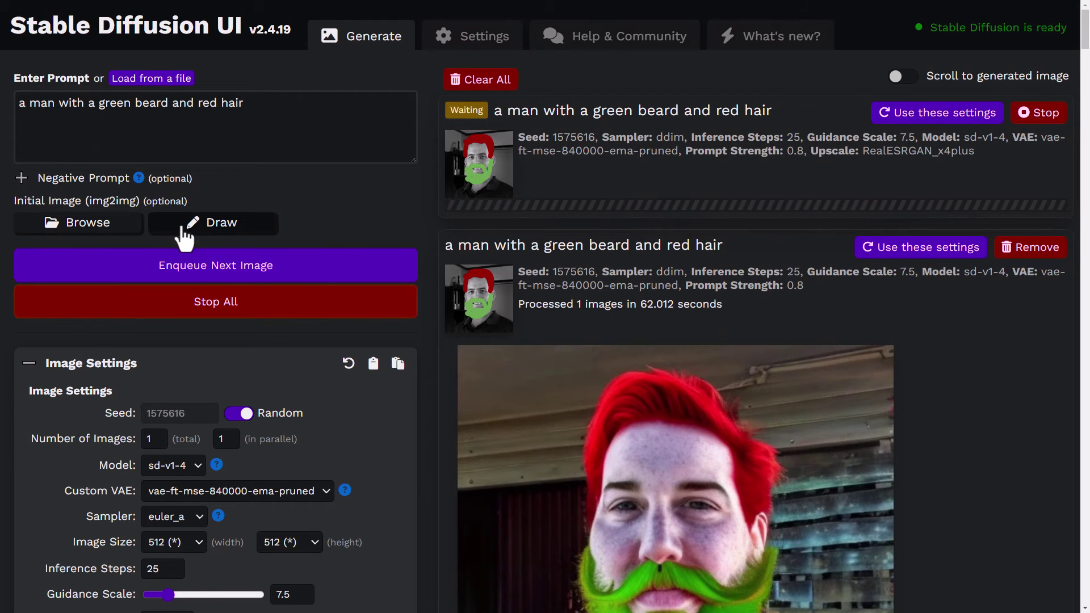
left_click(211, 230)
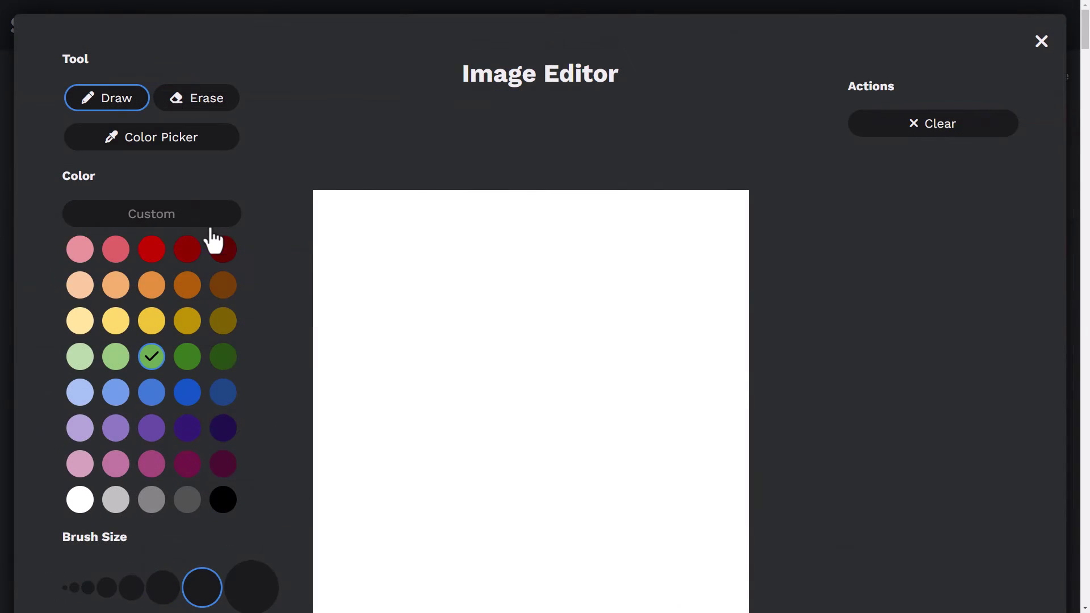
scroll(319, 256, "down", 3)
scroll(320, 257, "up", 2)
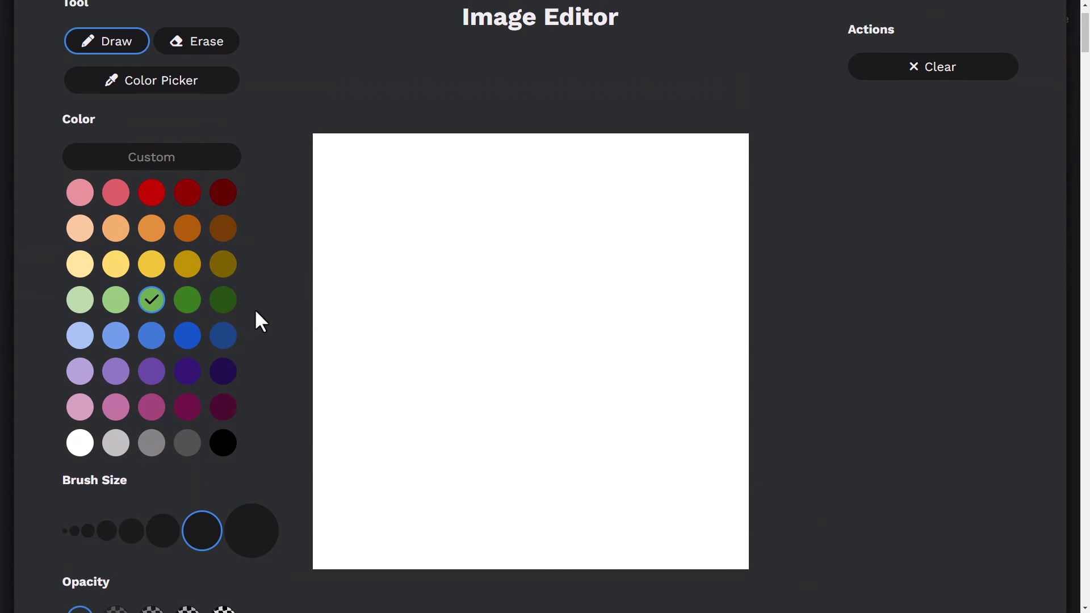
- Paint blue shoulders, a light blue face, a purple mohawk and a white eye
left_click(156, 280)
mouse_move(419, 448)
left_mouse_down()
mouse_move(519, 407)
mouse_move(518, 171)
mouse_move(550, 149)
left_mouse_up()
left_click(126, 280)
left_click(186, 309)
left_click(67, 369)
left_click(109, 443)
mouse_move(564, 276)
left_mouse_down()
mouse_move(448, 287)
mouse_move(581, 267)
left_mouse_up()
- Add eyes, eyebrows, nose, mouth, cheek lines and ear in blue, and save the sketch
left_click(157, 280)
left_click(186, 279)
left_click_drag(498, 306, 530, 339)
left_click_drag(485, 373, 561, 370)
left_click(156, 280)
left_click_drag(582, 316, 582, 369)
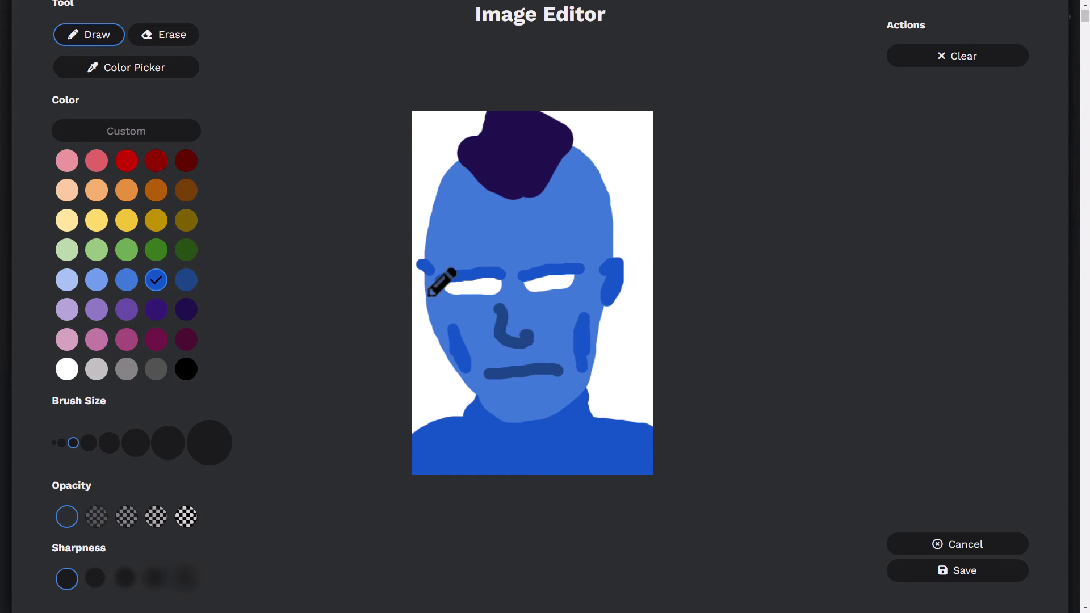
left_click(958, 570)
- Queue four renders of 'a blue mans head with a purple mohawk, meanlooking, comic book style'
left_click(17, 91)
type("a blue mans head with a purple mohawk, meanlooking, comic book style")
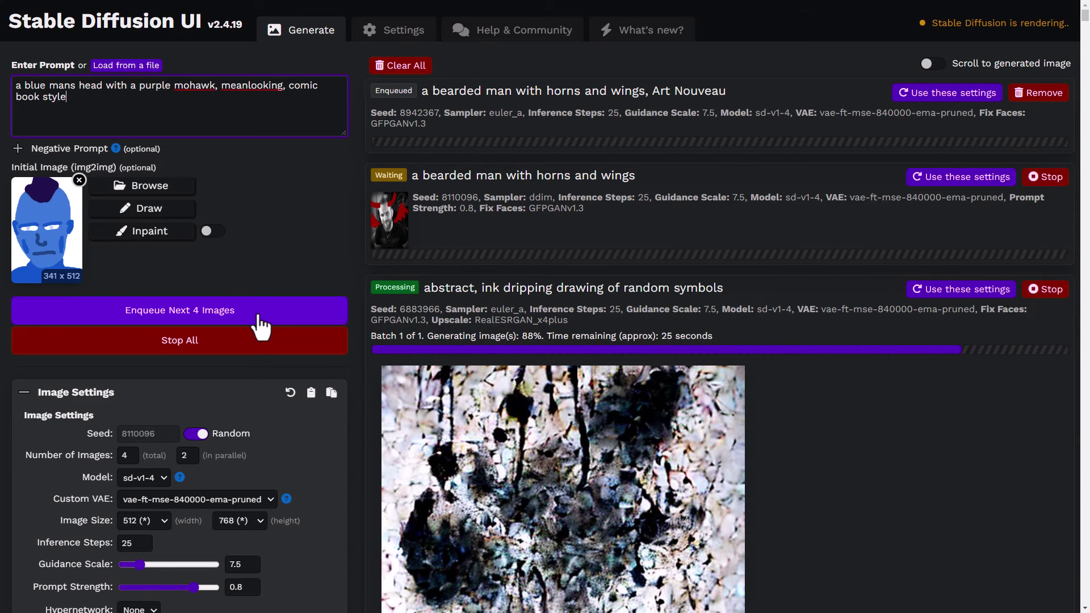
left_click(261, 326)
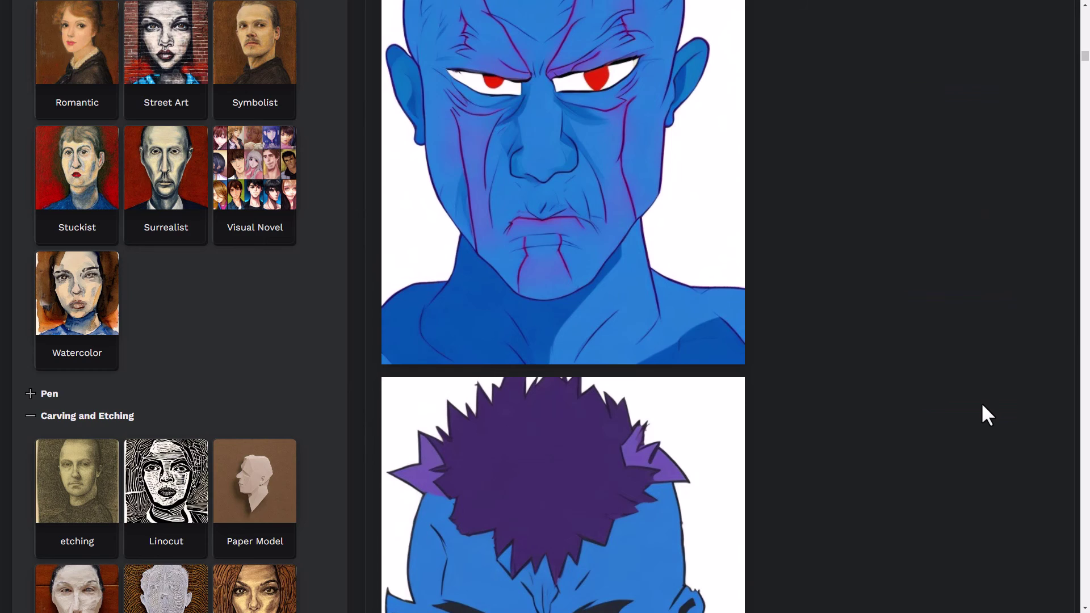
- Scroll back up through the four finished blue mohawk comic renders and earlier results
scroll(981, 402, "down", 5)
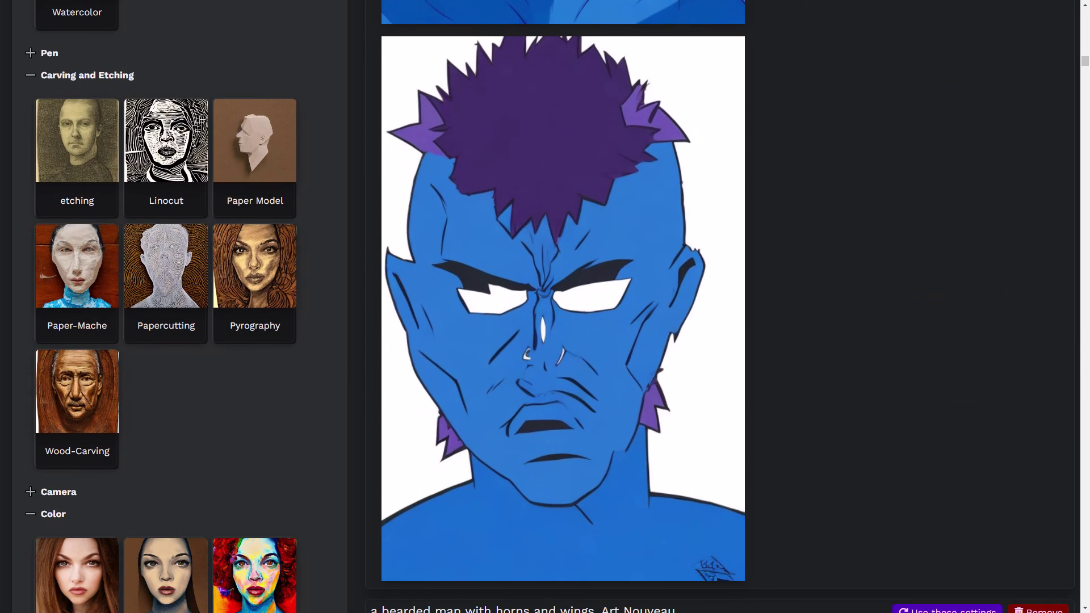
scroll(977, 346, "up", 9)
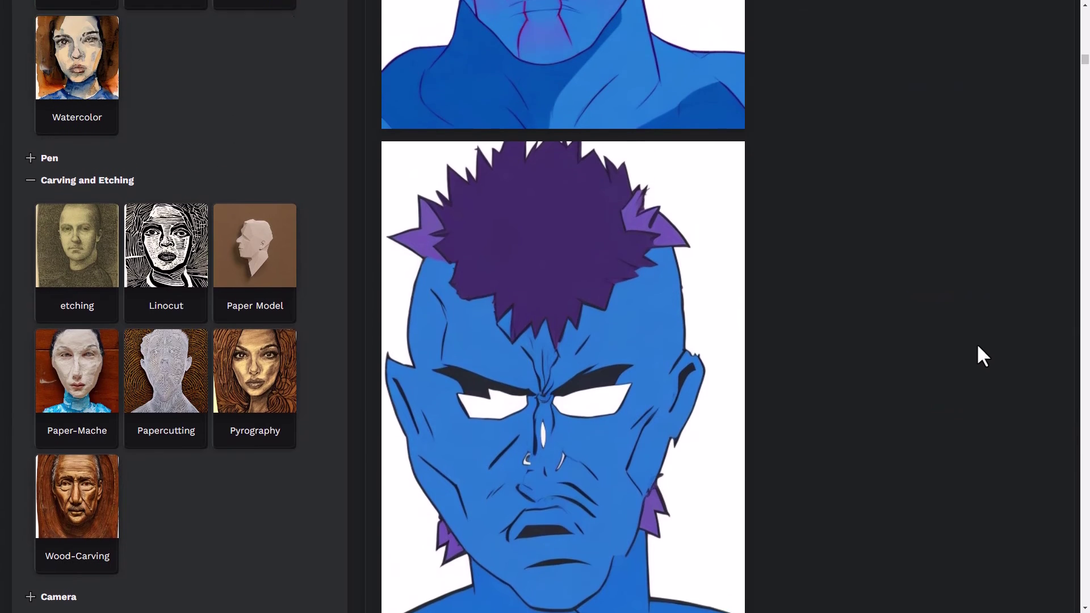
scroll(977, 346, "up", 5)
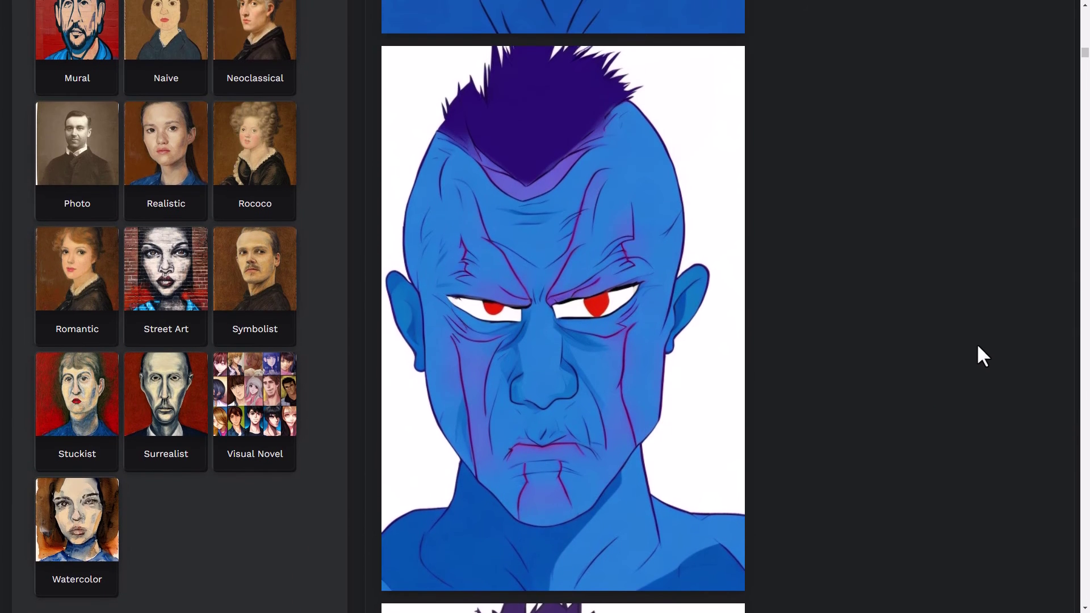
scroll(977, 346, "up", 5)
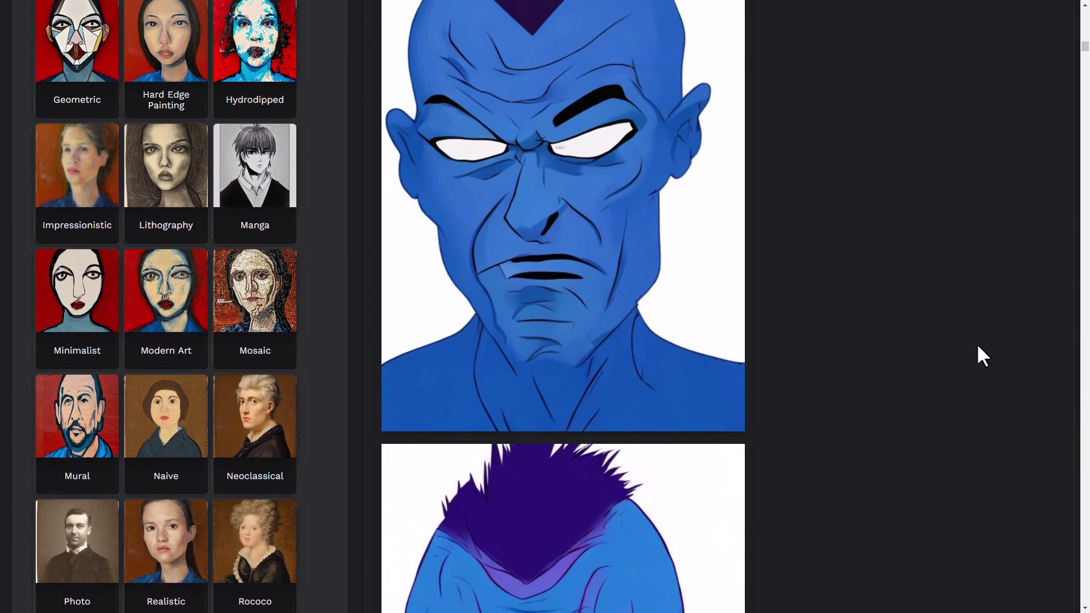
scroll(982, 356, "up", 1)
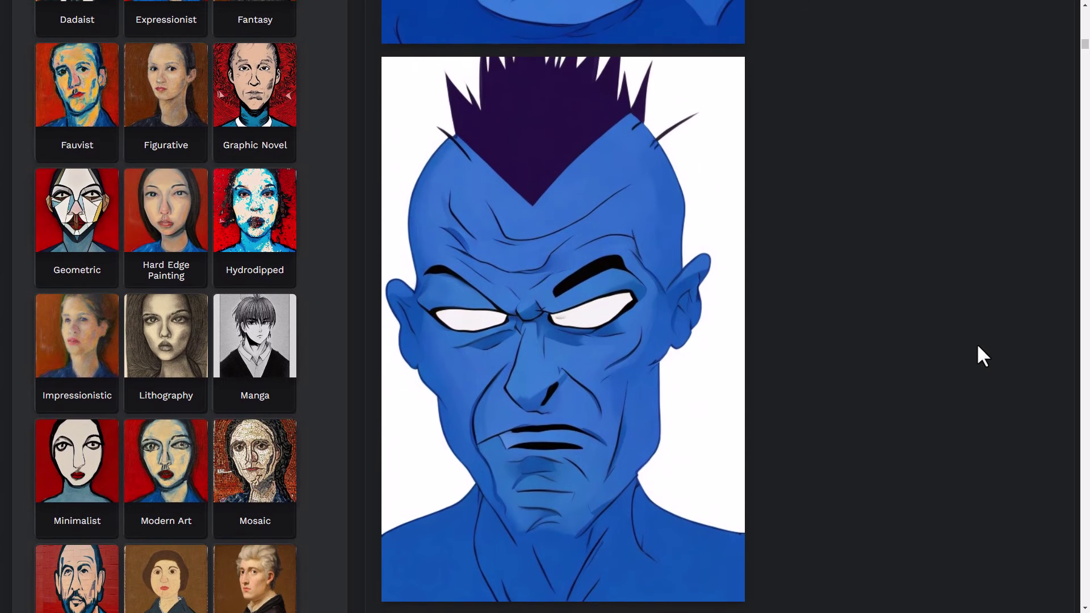
scroll(978, 346, "up", 12)
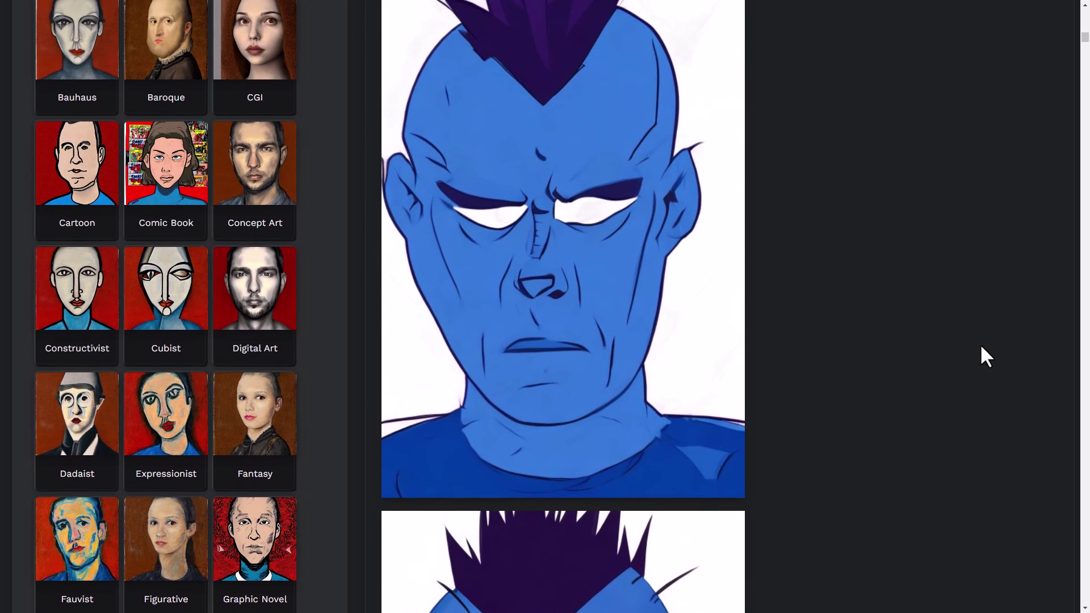
scroll(981, 347, "up", 1)
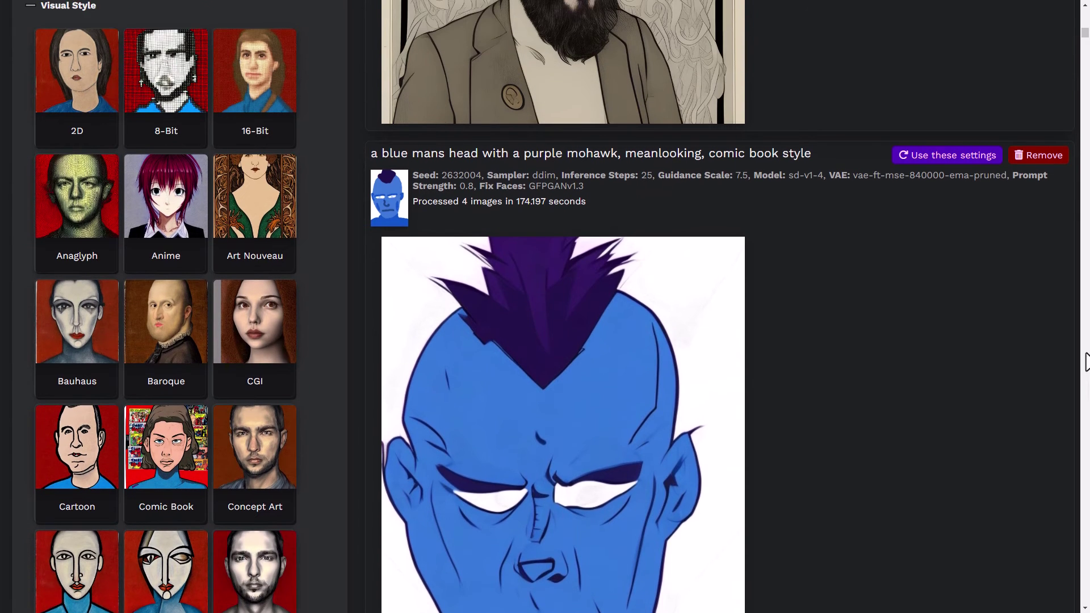
scroll(953, 421, "up", 6)
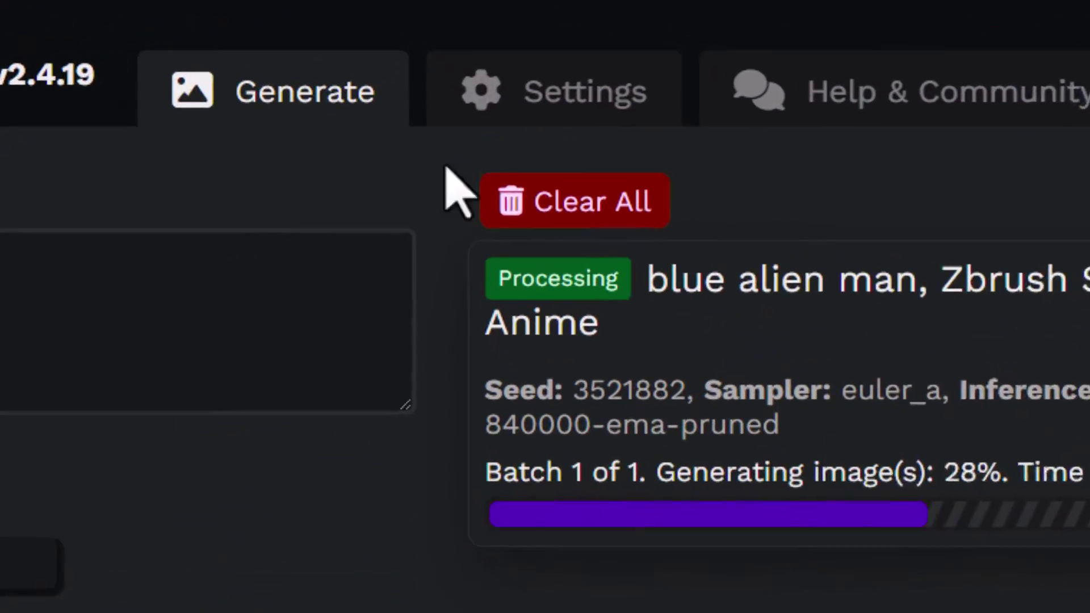
- Bring up the System Settings page and look over its options
left_click(599, 111)
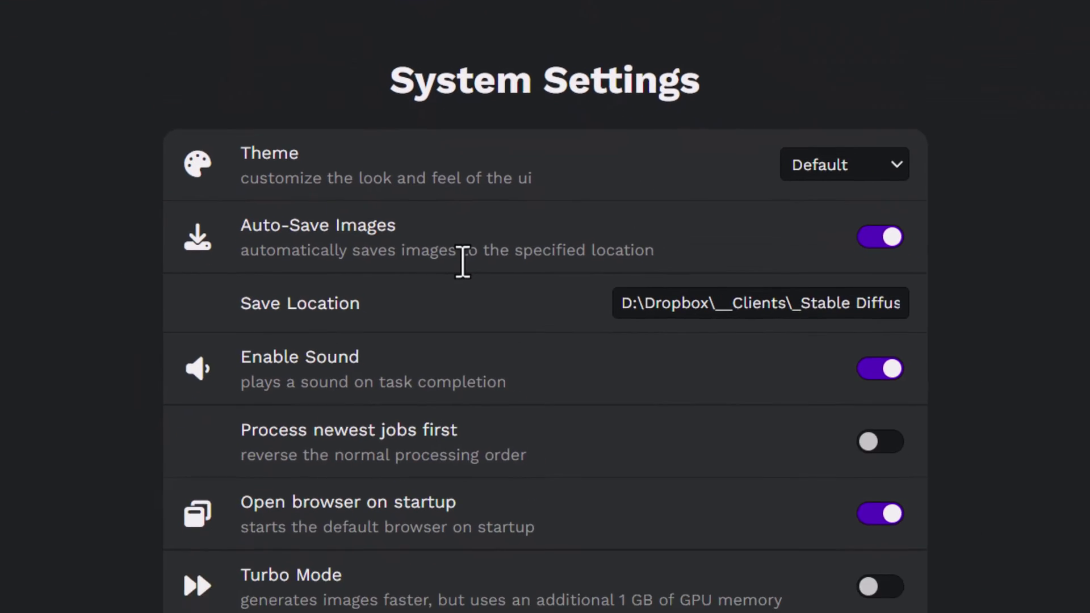
scroll(445, 285, "down", 5)
scroll(441, 295, "down", 6)
scroll(436, 310, "up", 10)
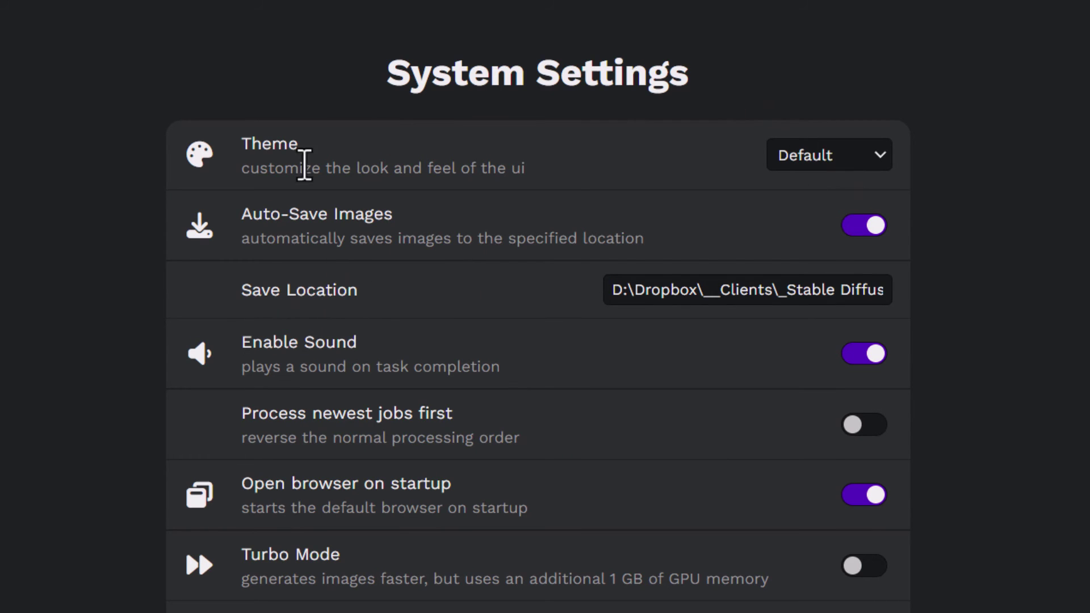
- Switch the theme to Super Dark, then back to Default
left_click(845, 162)
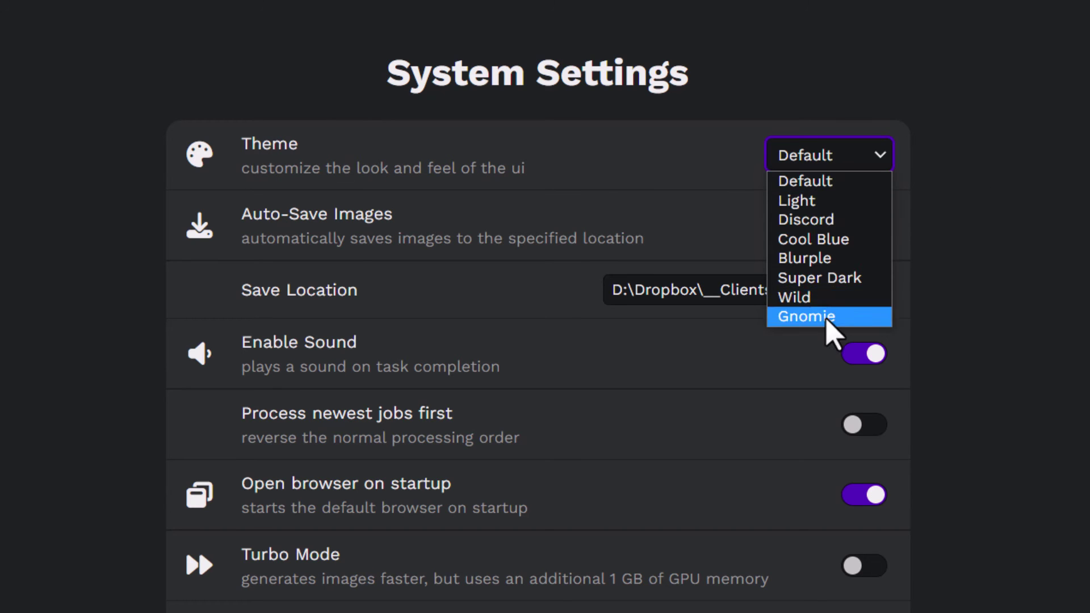
left_click(829, 290)
left_click(830, 163)
left_click(830, 177)
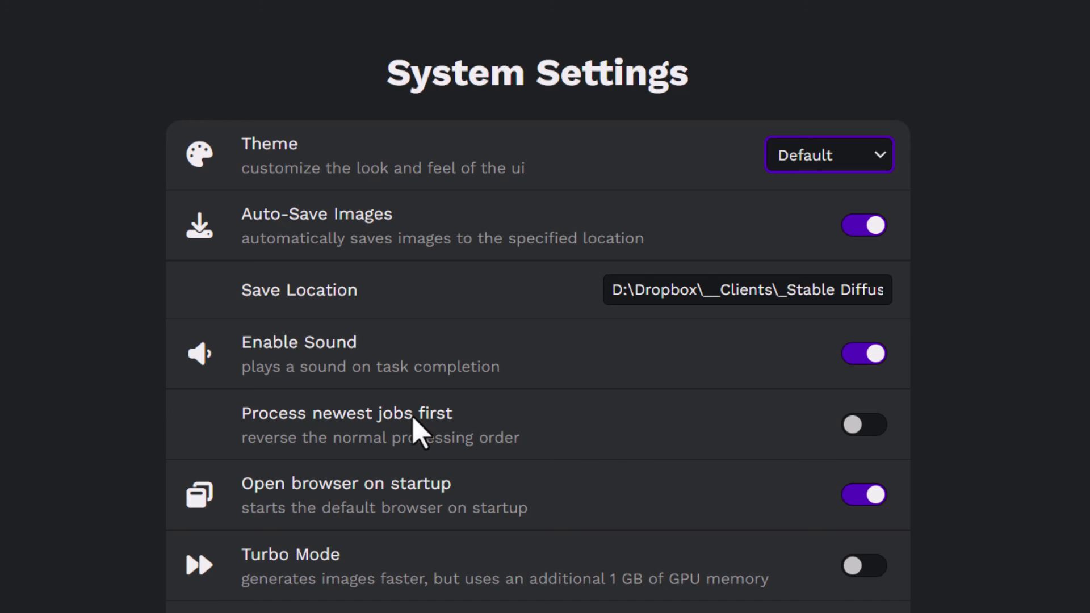
- Scroll the System Settings down to Network port and Beta channel, then back up
scroll(392, 402, "down", 3)
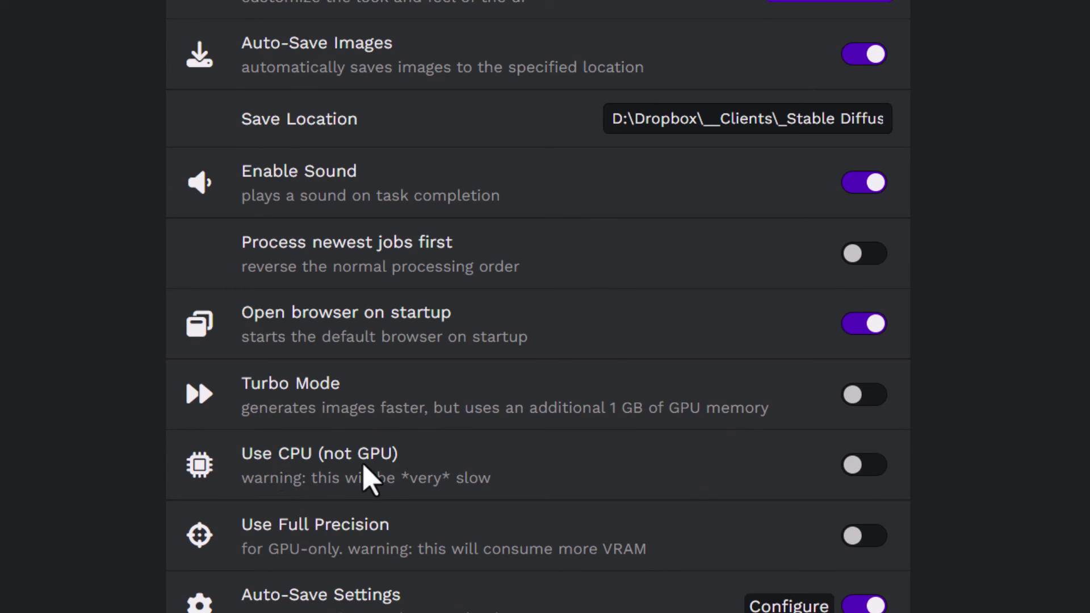
scroll(425, 505, "down", 3)
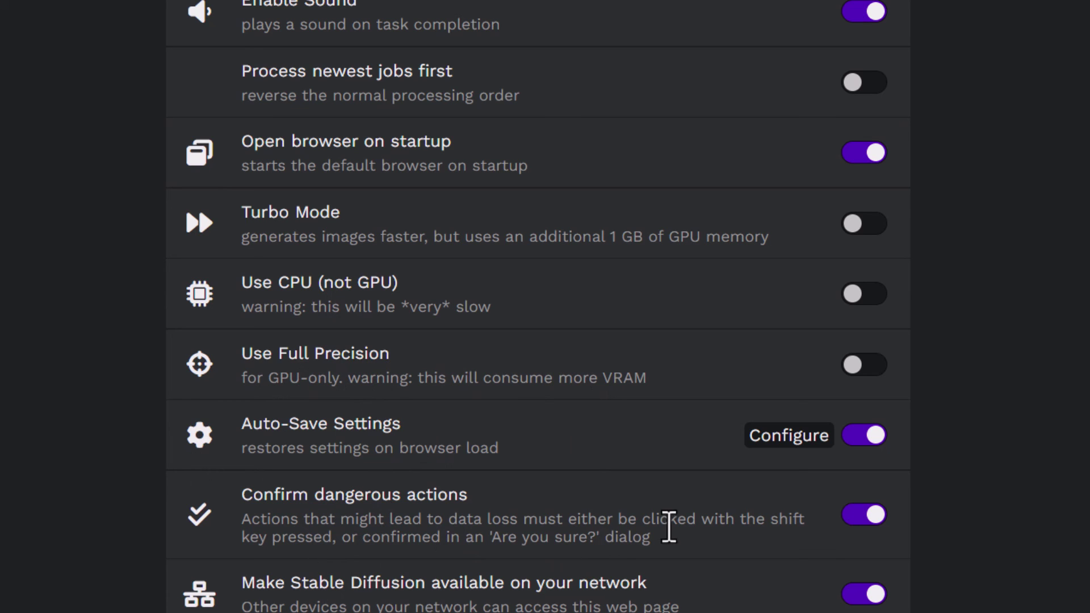
scroll(596, 545, "down", 5)
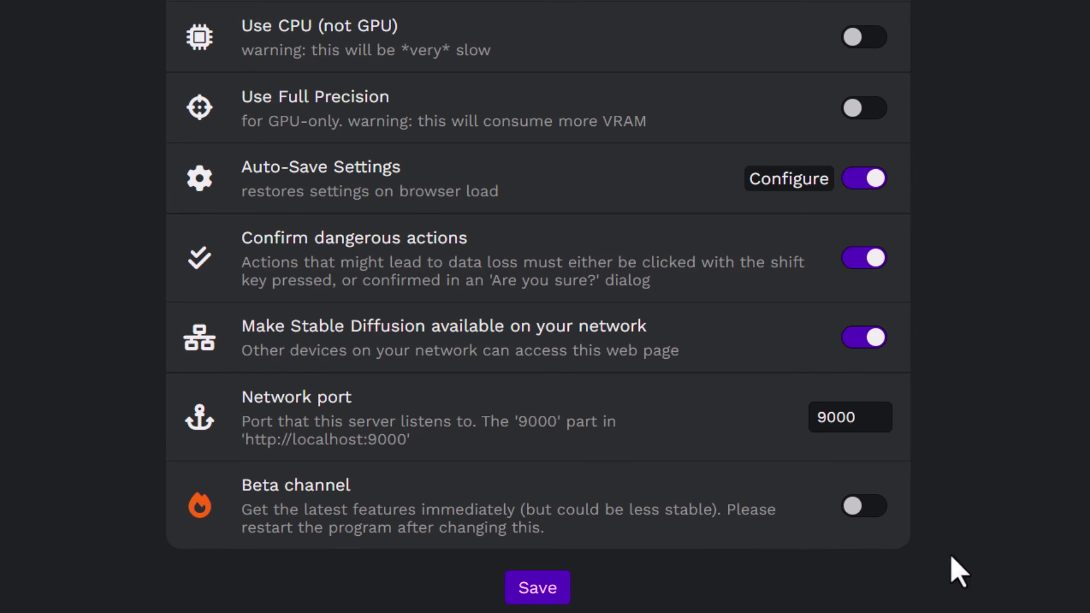
scroll(537, 306, "down", 2)
scroll(538, 306, "up", 8)
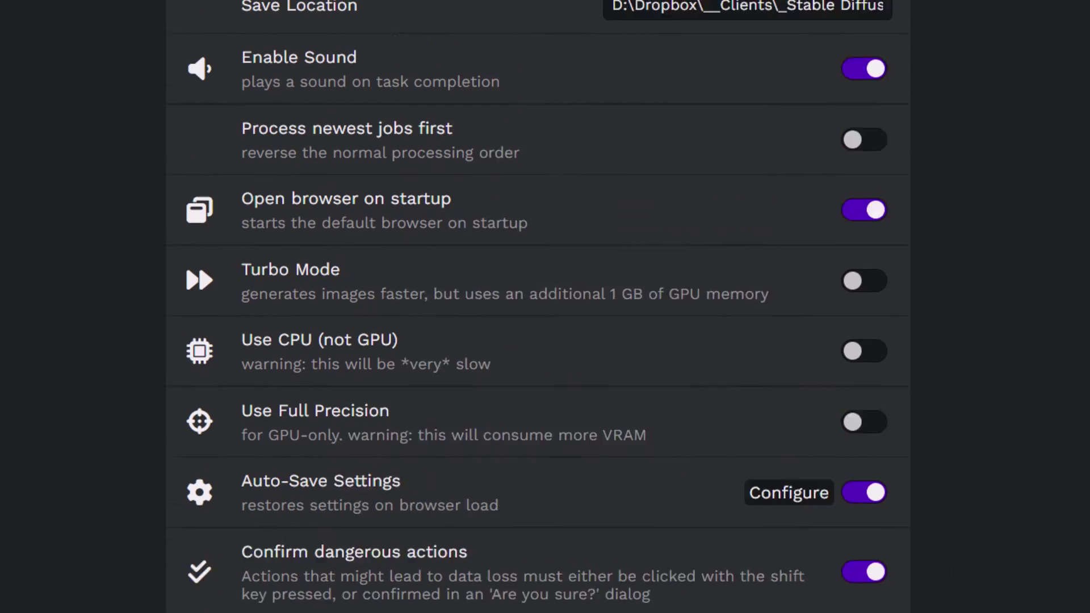
scroll(537, 307, "up", 4)
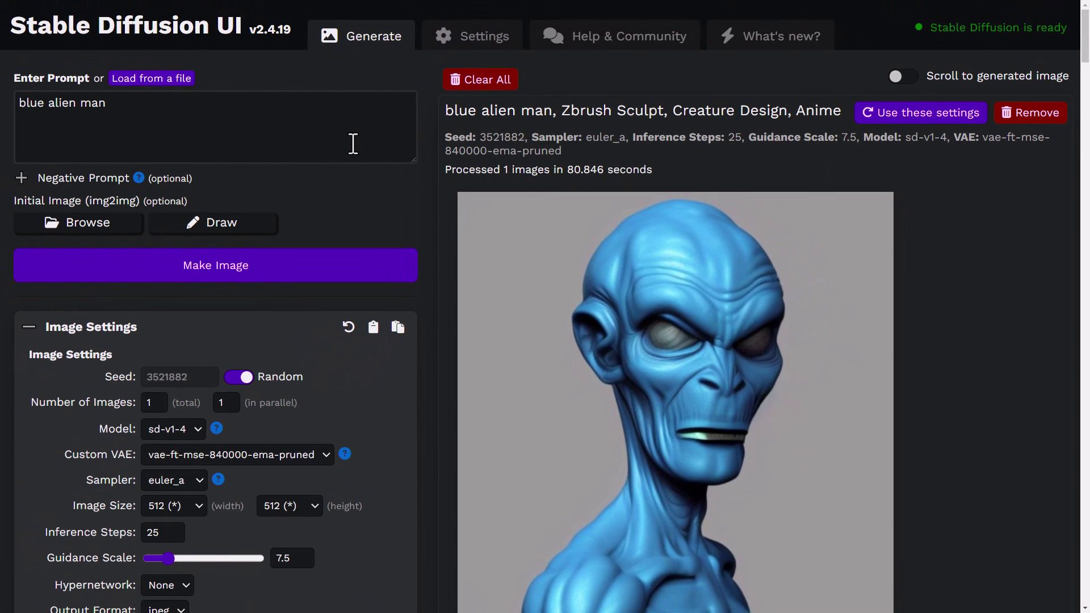
scroll(353, 148, "down", 3)
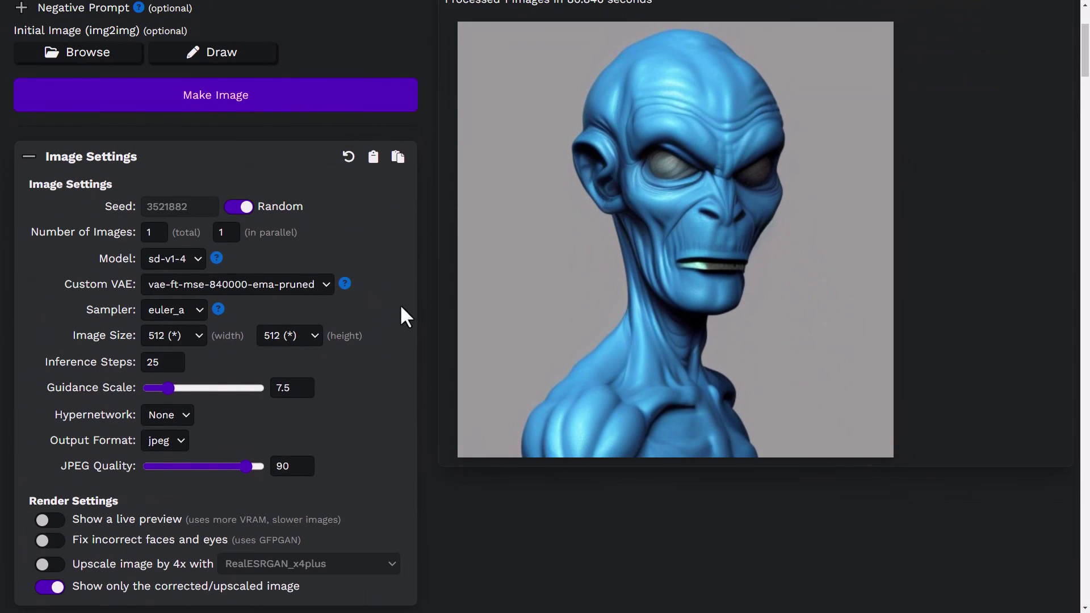
scroll(401, 312, "up", 3)
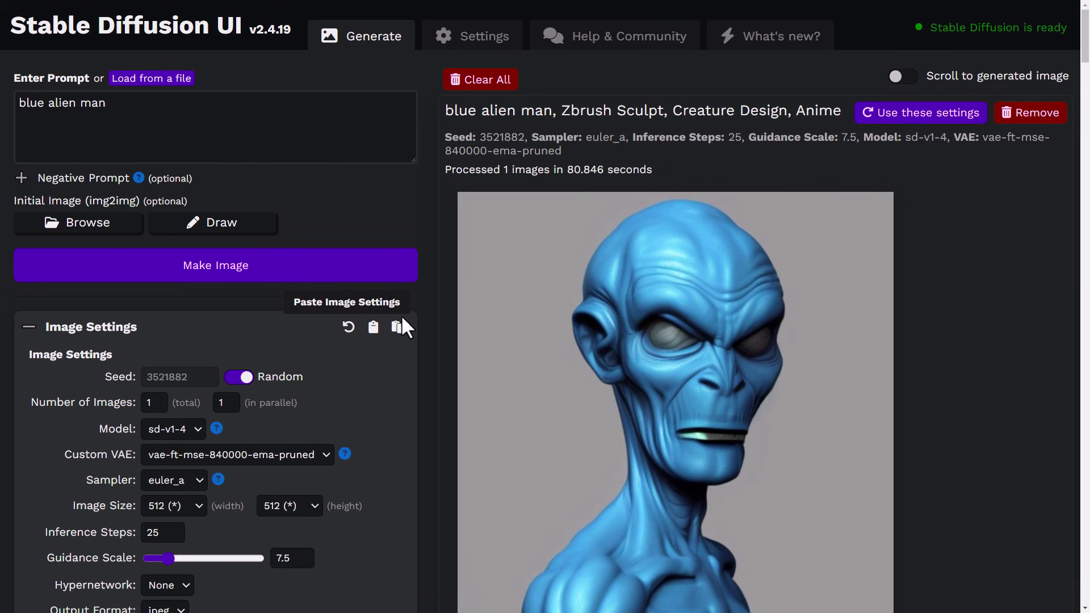